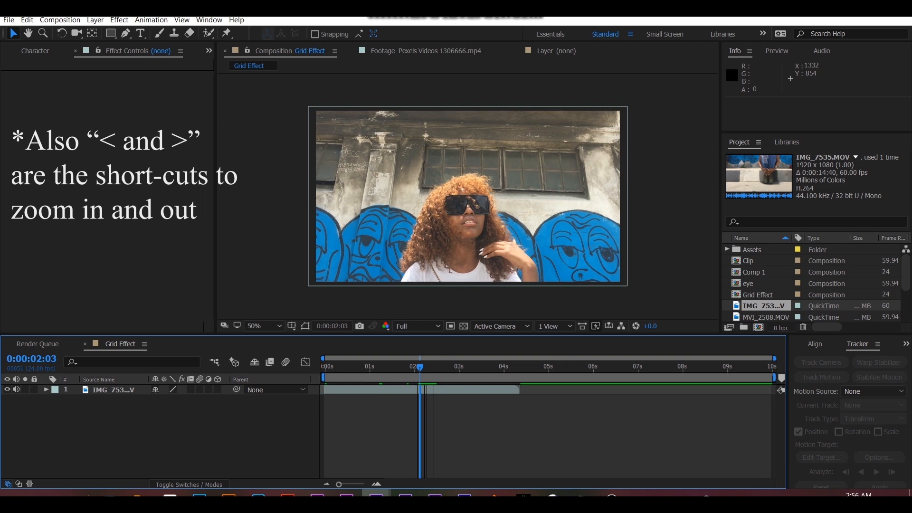
- Split the IMG_7535.MOV layer at 0:00:02:01 and delete the part after the split
left_click(417, 390)
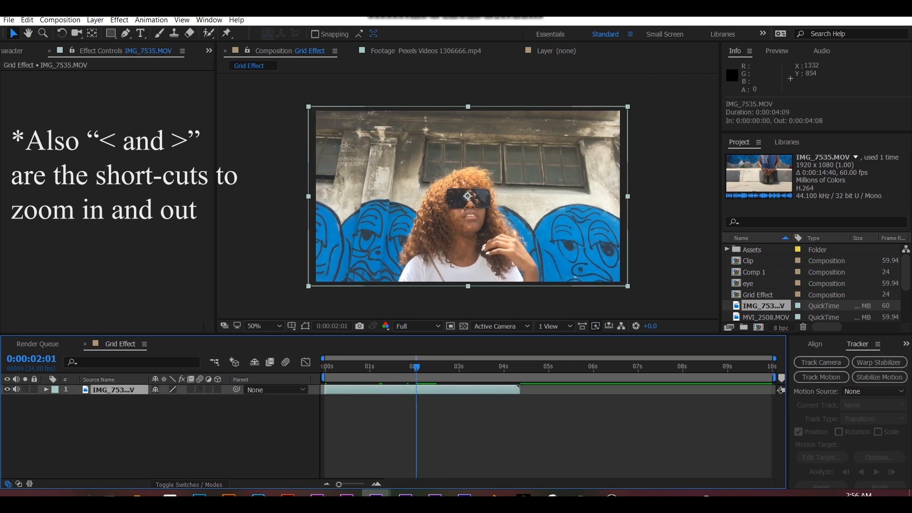
key("ctrl+shift+d")
key("Delete")
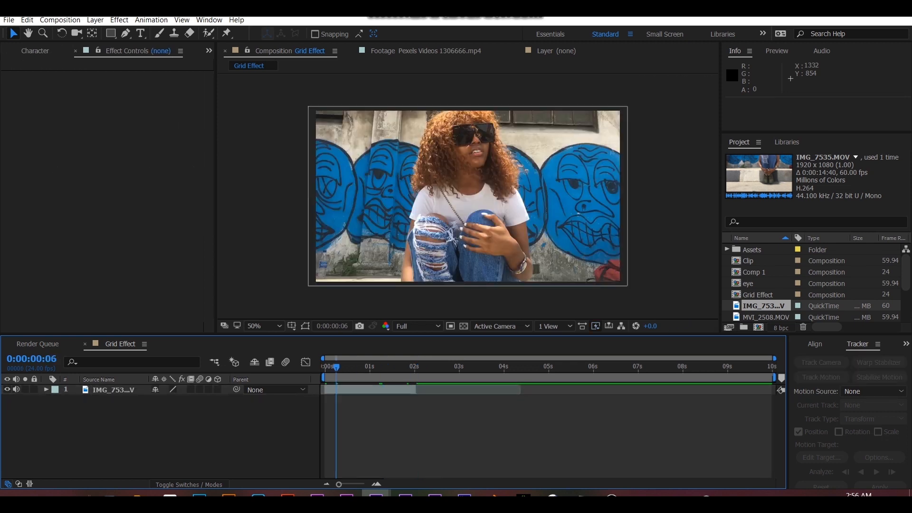
- Mute the clip's audio and time-stretch it with a stretch factor of 250
left_click(16, 389)
right_click(366, 389)
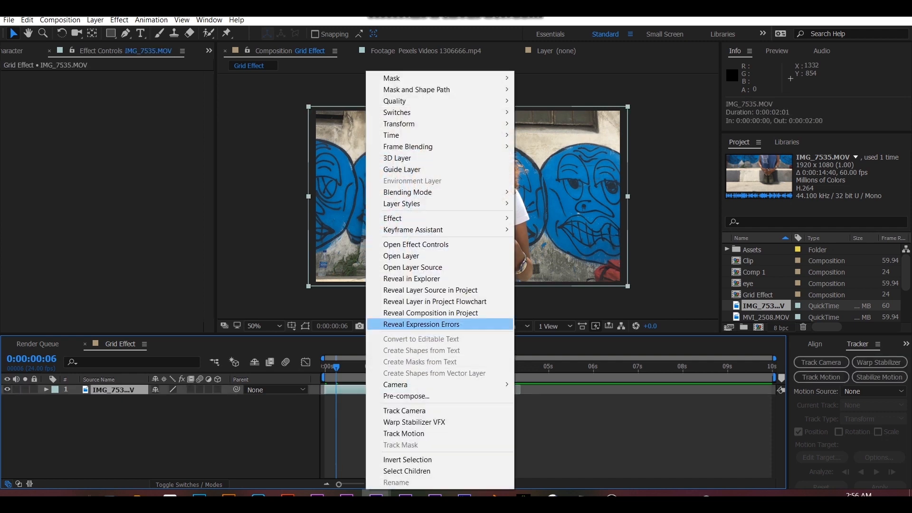
mouse_move(475, 135)
left_click(560, 158)
type("250")
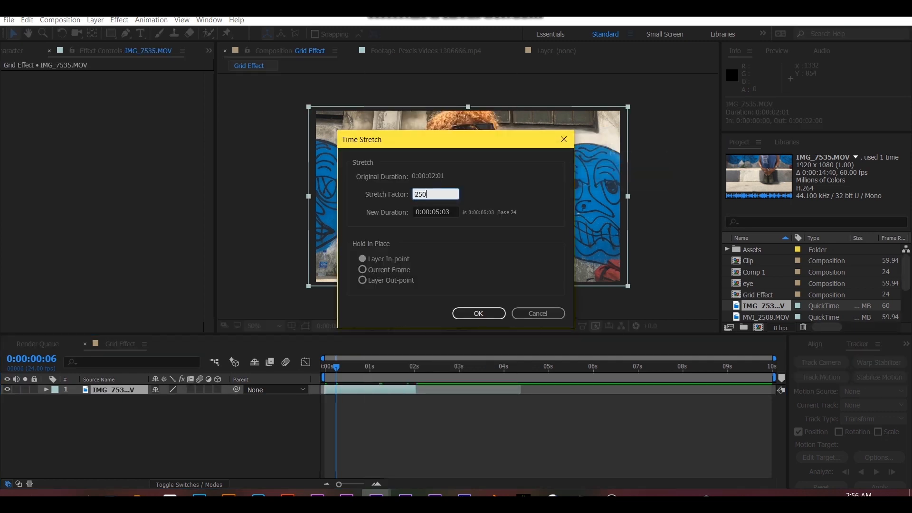
key("Return")
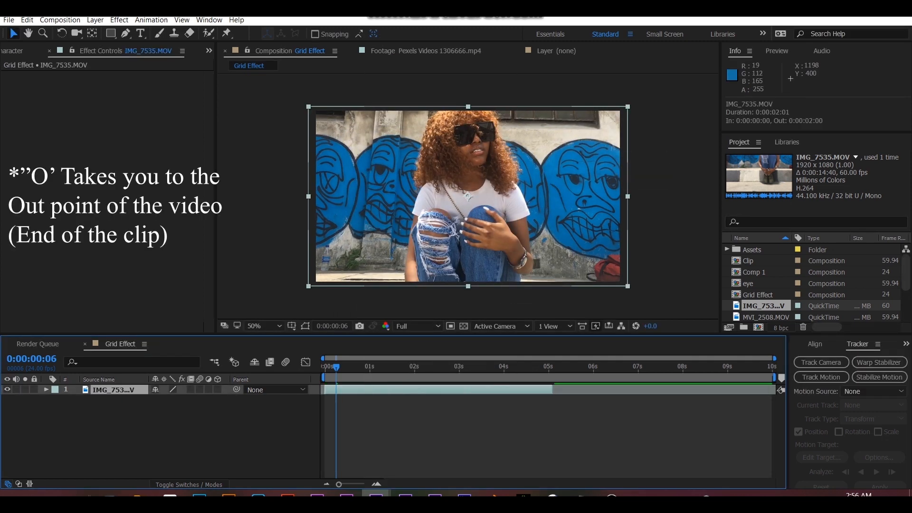
- End the work area at the stretched clip's out point and trim the composition to the work area
key("n")
key("ctrl+z")
key("o")
key("n")
right_click(528, 377)
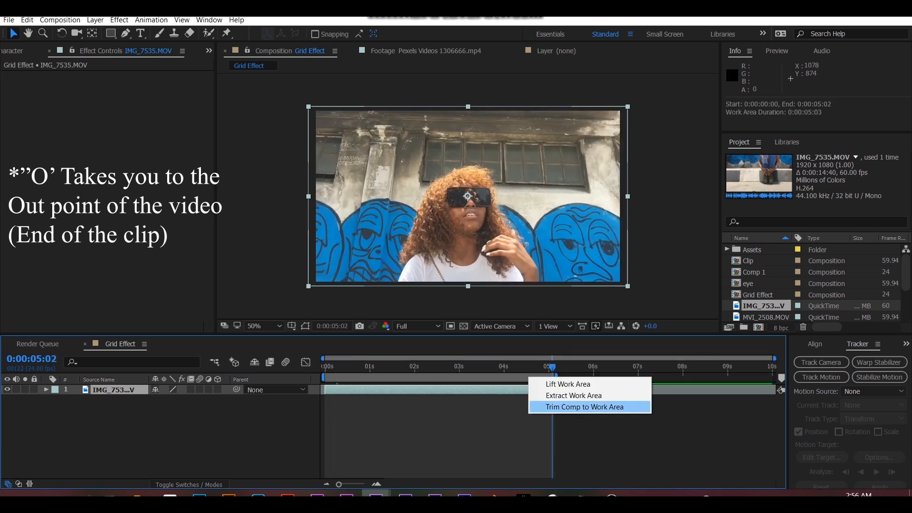
left_click(582, 405)
left_click_drag(774, 359, 780, 359)
mouse_move(768, 367)
left_mouse_down()
mouse_move(383, 367)
mouse_move(760, 367)
left_mouse_up()
- Pre-compose the clip as Base, moving all attributes into the new composition
key("ctrl+shift+c")
key("BackSpace")
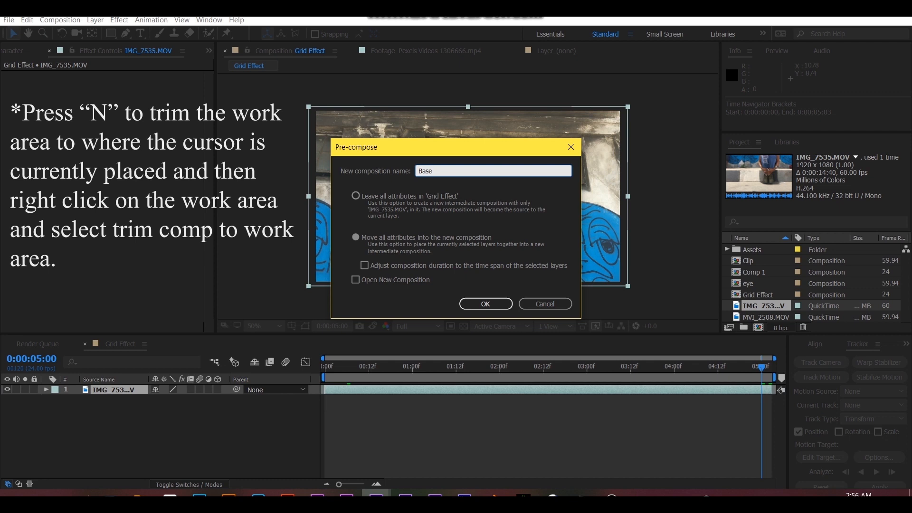
key("Return")
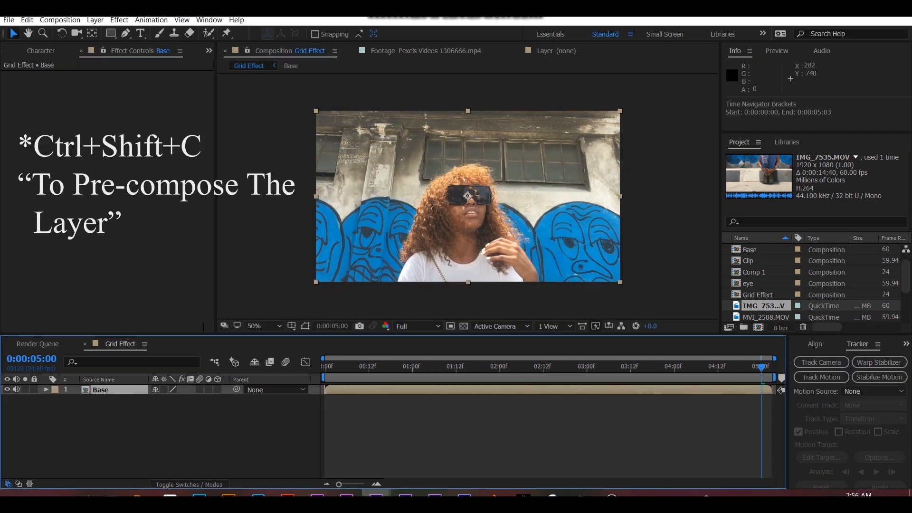
- Return to the start of the timeline and create a black 1280 x 720 px solid named Grid
key("Home")
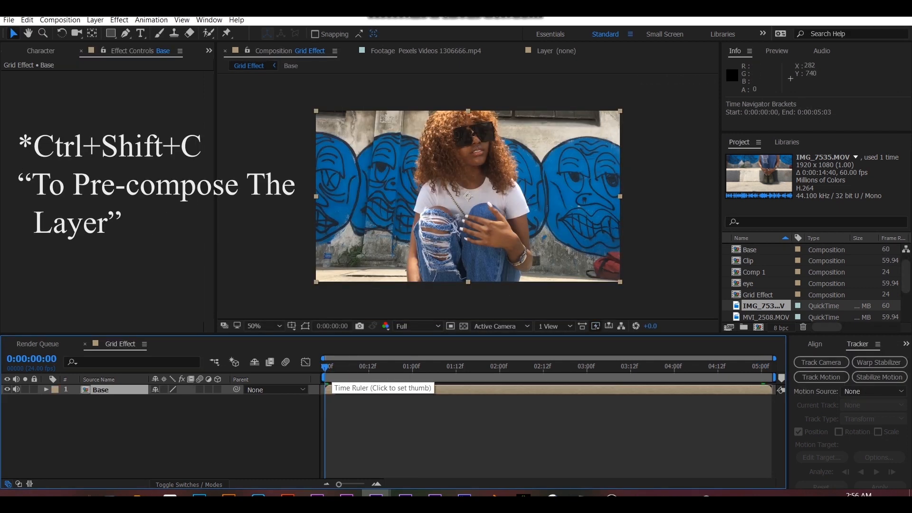
key("ctrl+y")
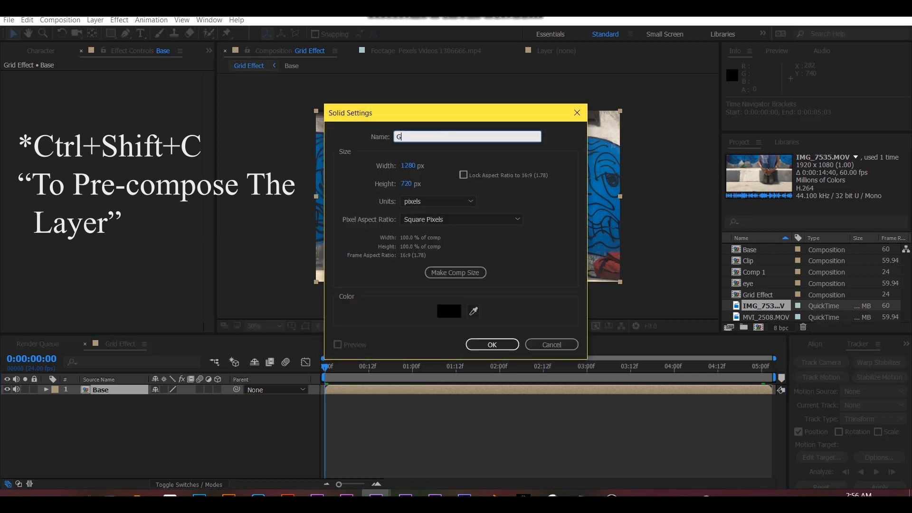
key("Return")
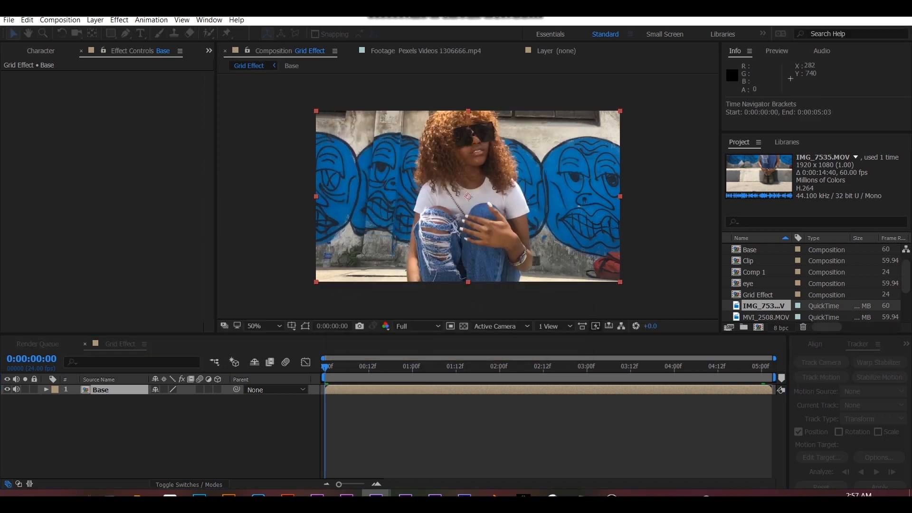
- Duplicate the Base layer and mute the audio of both Base layers
key("ctrl+d")
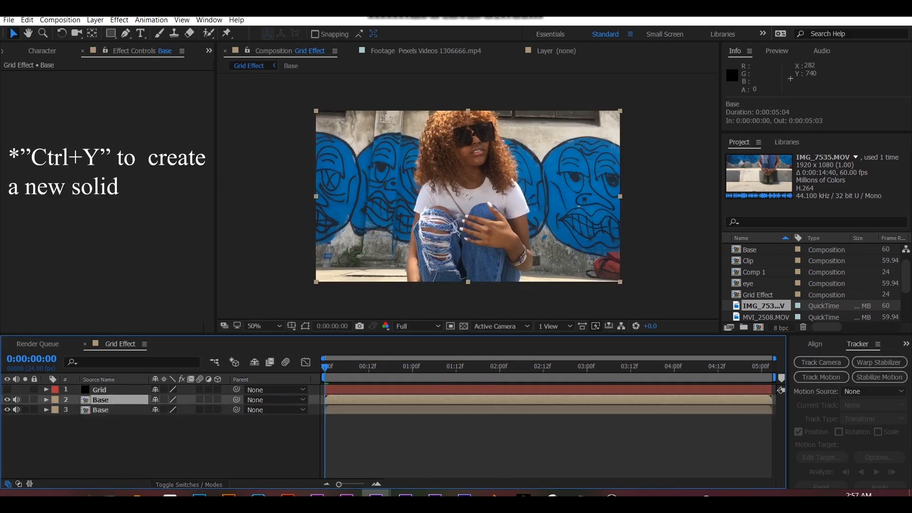
left_click(95, 444)
left_click(16, 399)
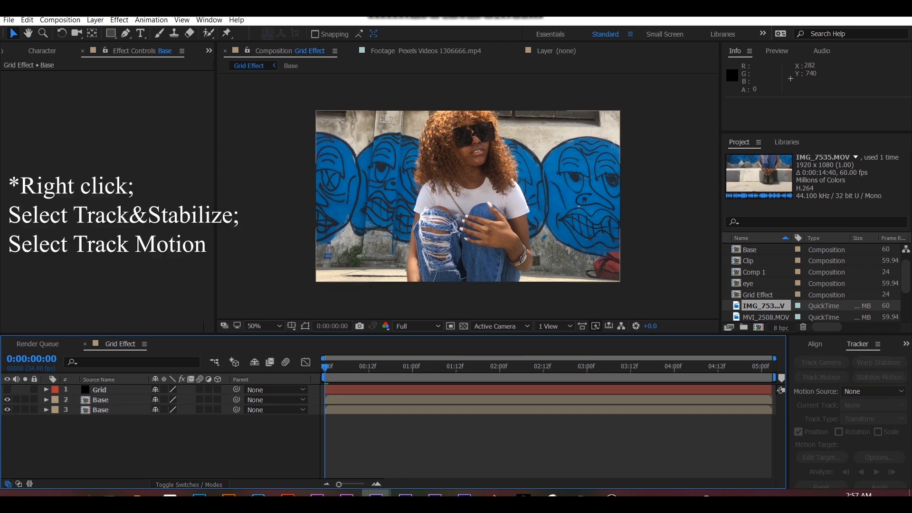
- Start motion tracking on the upper Base layer and place the track point on the nose just below the sunglasses
left_click(101, 400)
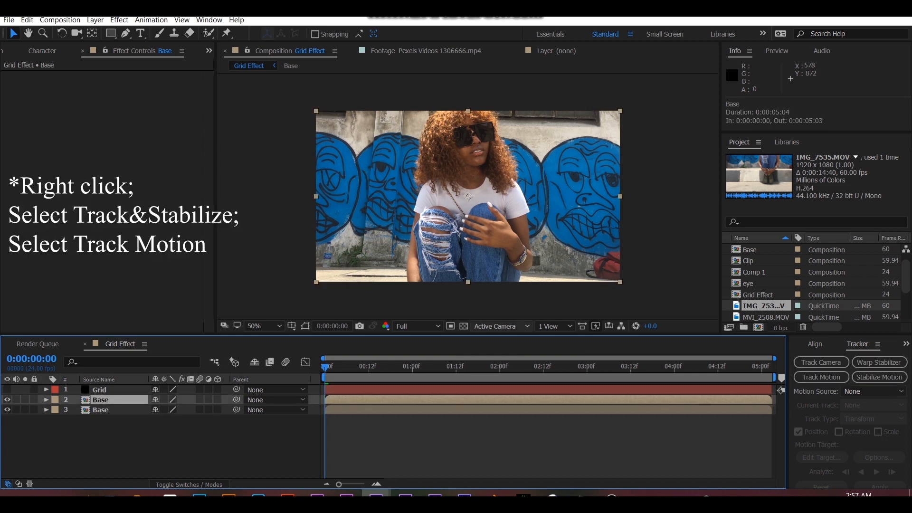
left_click(821, 376)
left_click_drag(480, 241, 490, 127)
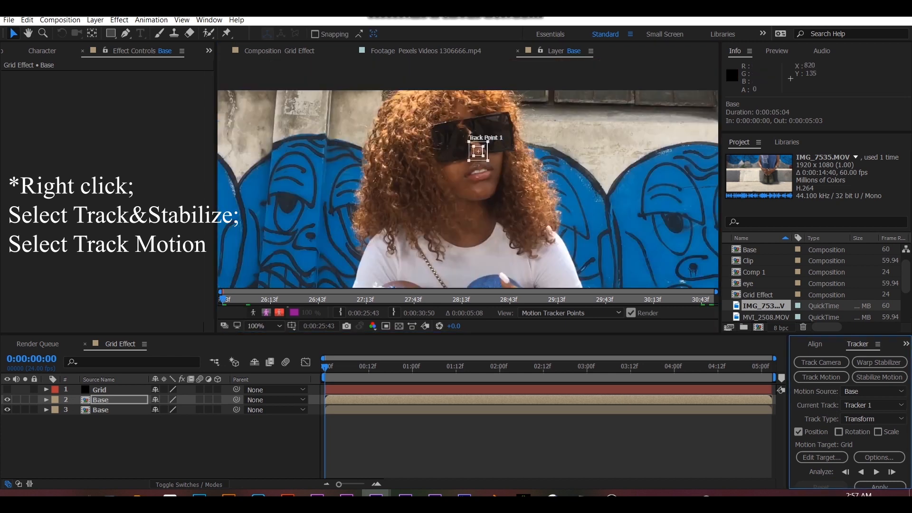
- Analyze the track point's motion forward through the whole clip
key("comma")
key("comma")
scroll(468, 173, "up", 1)
left_click(876, 471)
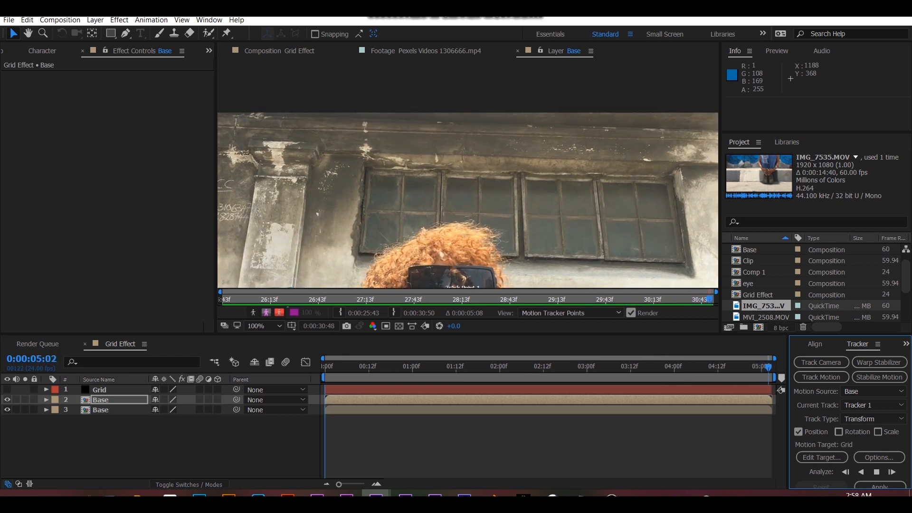
scroll(468, 200, "down", 1)
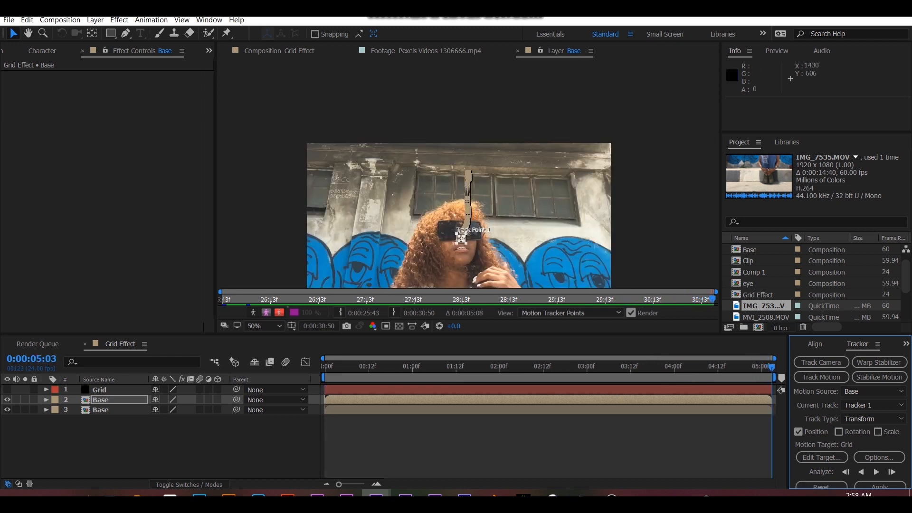
- Return to the start of the timeline and create a null object
left_click_drag(772, 367, 324, 367)
left_click(95, 19)
mouse_move(142, 33)
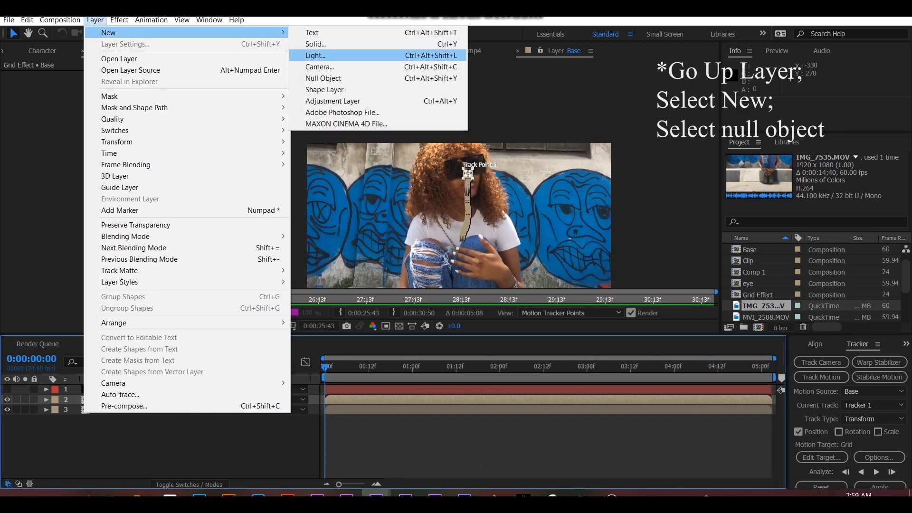
left_click(323, 77)
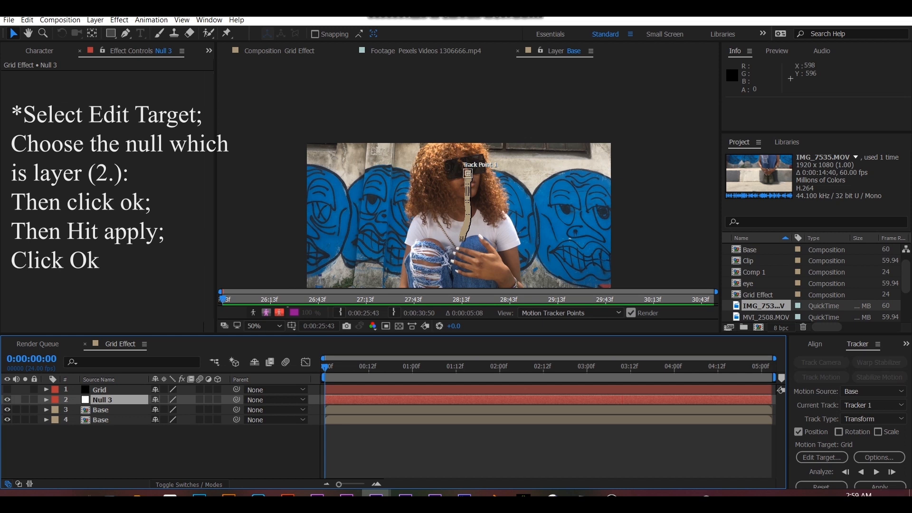
- Set the motion target to Null 3, apply the tracking data in X and Y, and preview the null's movement
left_click(822, 458)
left_click(494, 234)
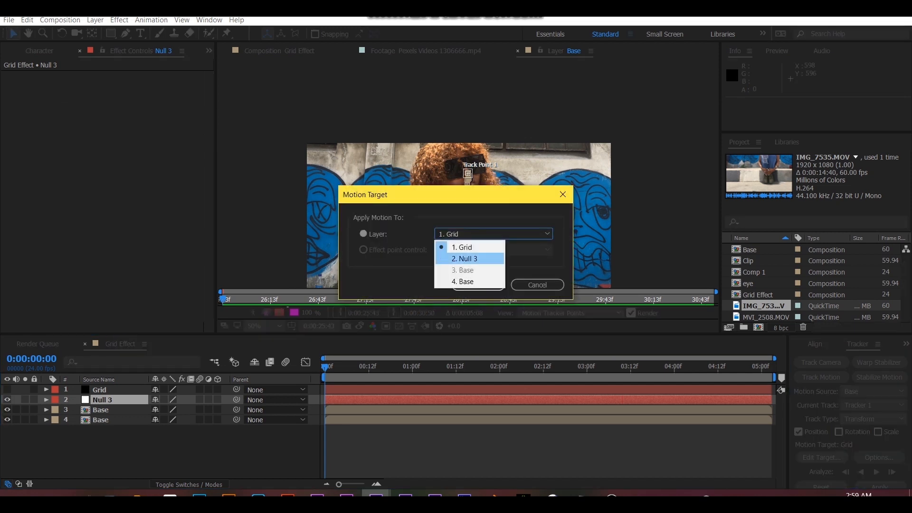
left_click(468, 259)
left_click(477, 285)
left_click(879, 486)
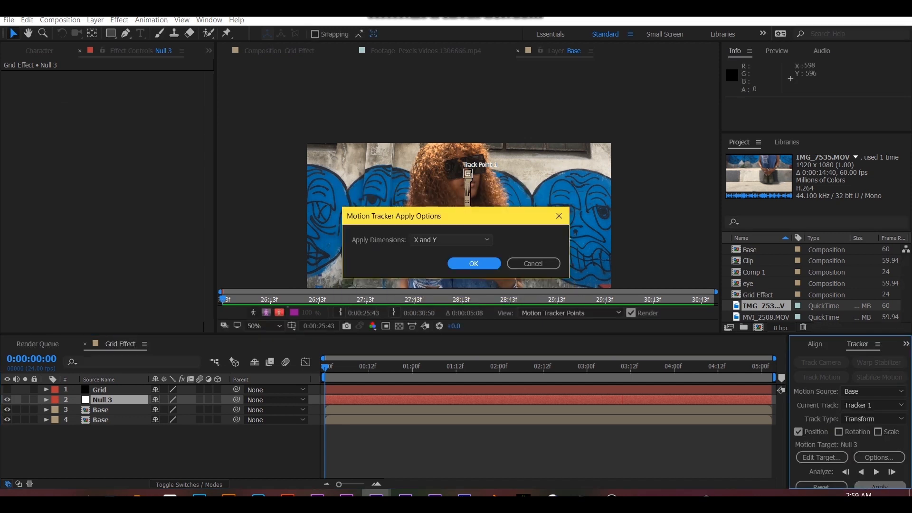
key("Return")
key("space")
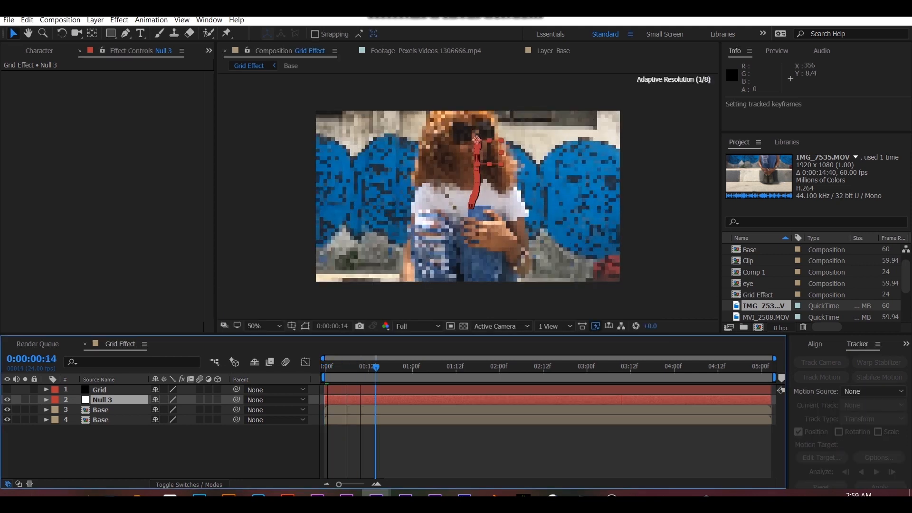
left_click_drag(375, 367, 325, 367)
- Move Null 3 to the bottom of the layer stack and turn on the Grid layer's visibility
left_click_drag(102, 400, 102, 428)
left_click(101, 400)
left_click(99, 390)
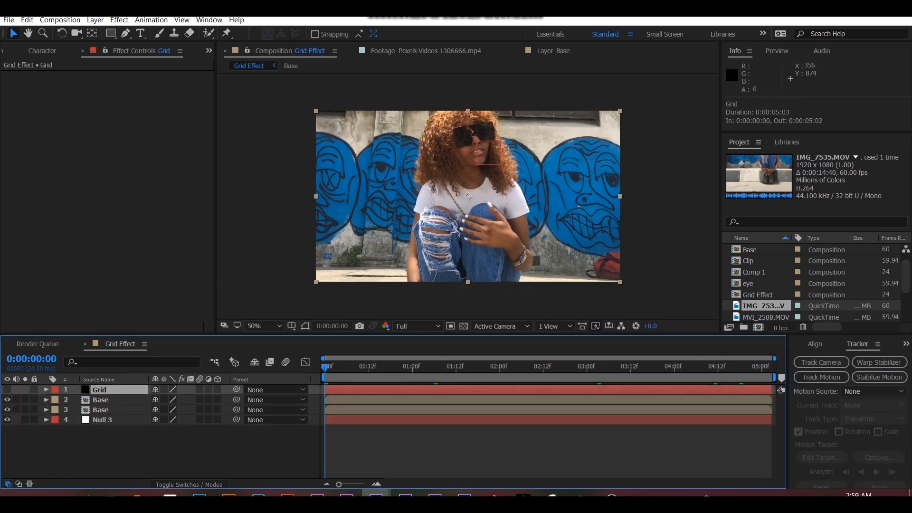
left_click(8, 389)
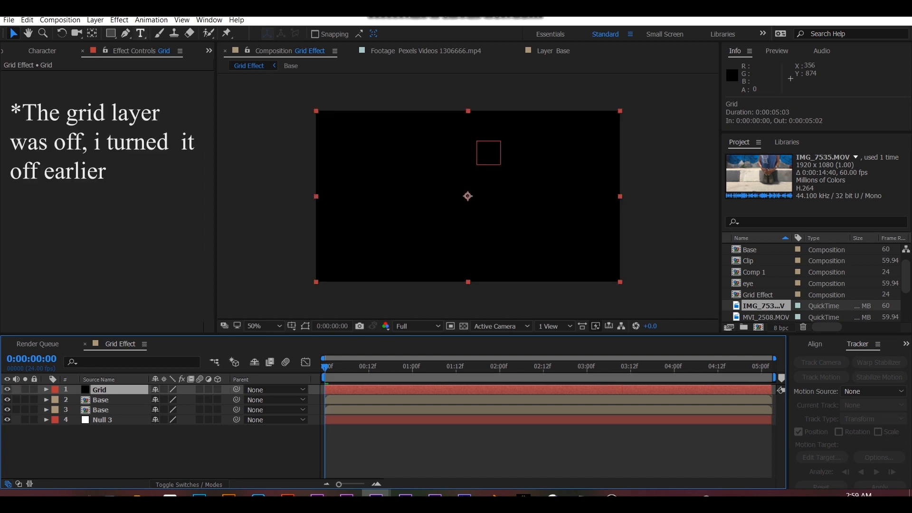
- Find the Grid effect under Generate and apply it to the Grid solid
key("ctrl+5")
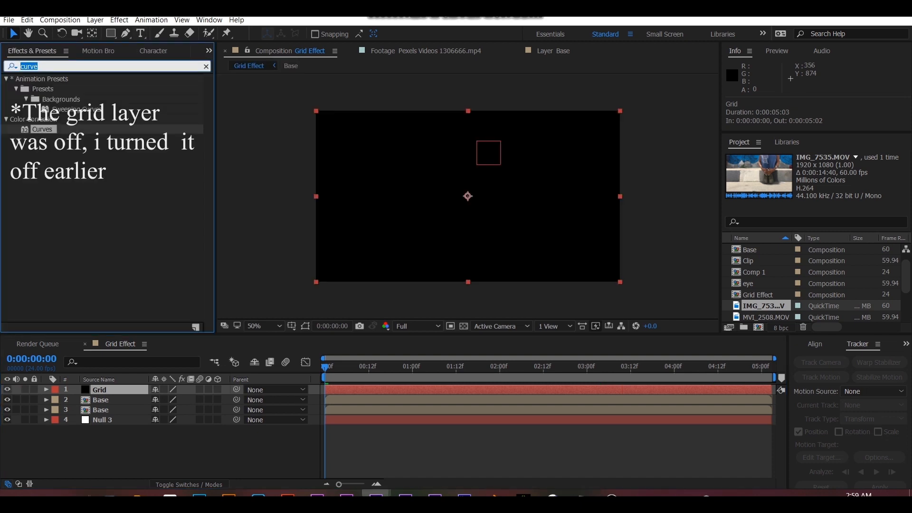
type("grid")
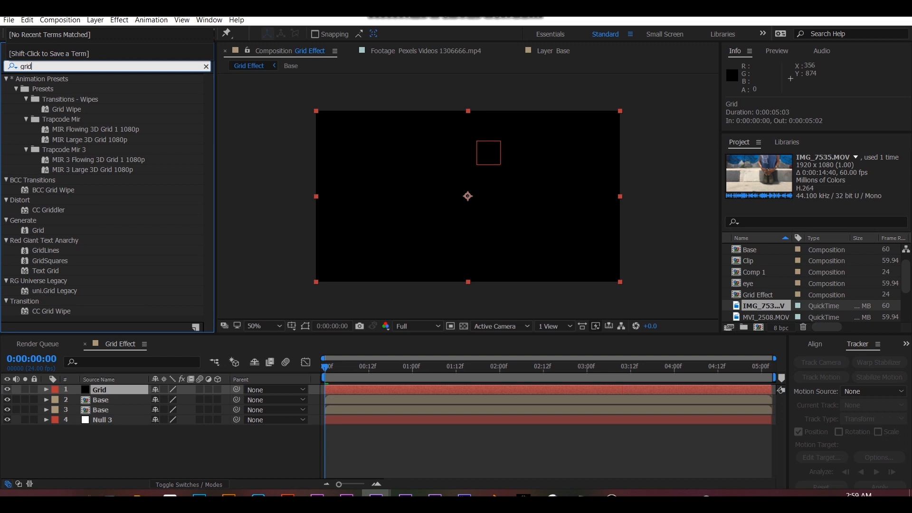
double_click(38, 230)
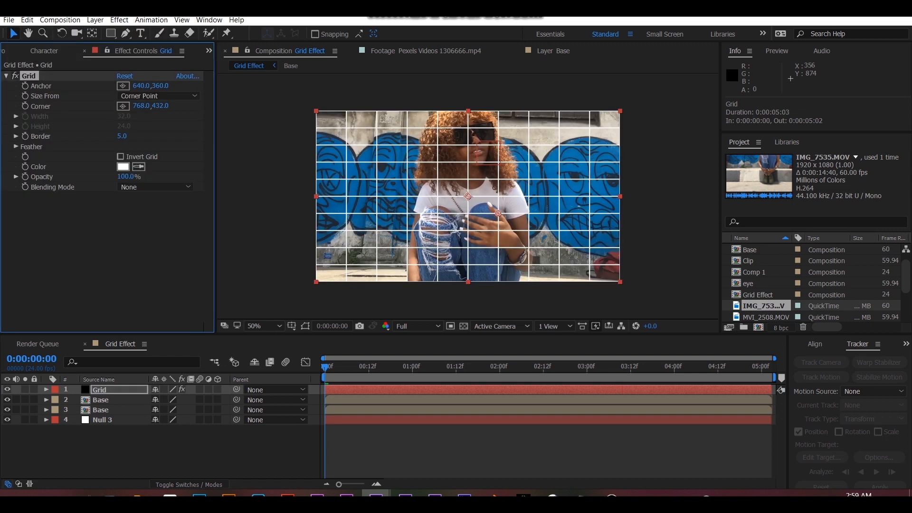
- Scale the Grid layer to 50% and make it a 3D layer
key("s")
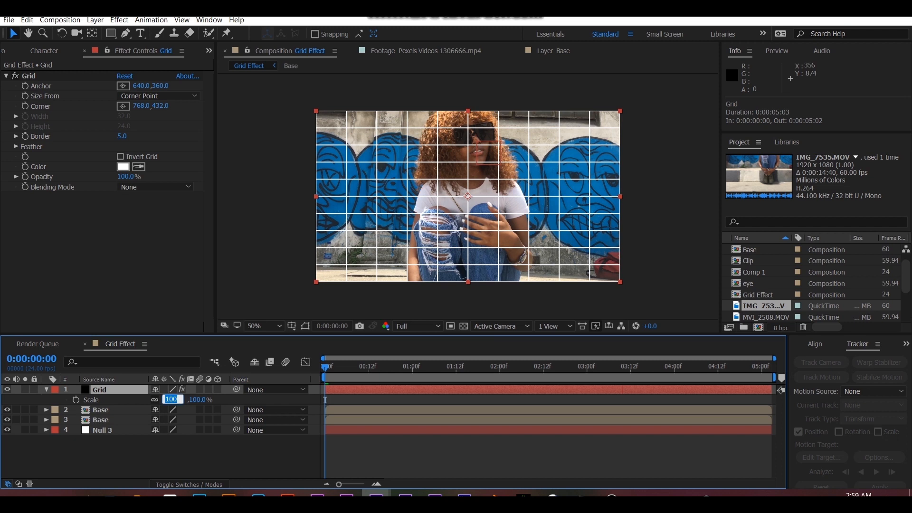
type("50")
key("Return")
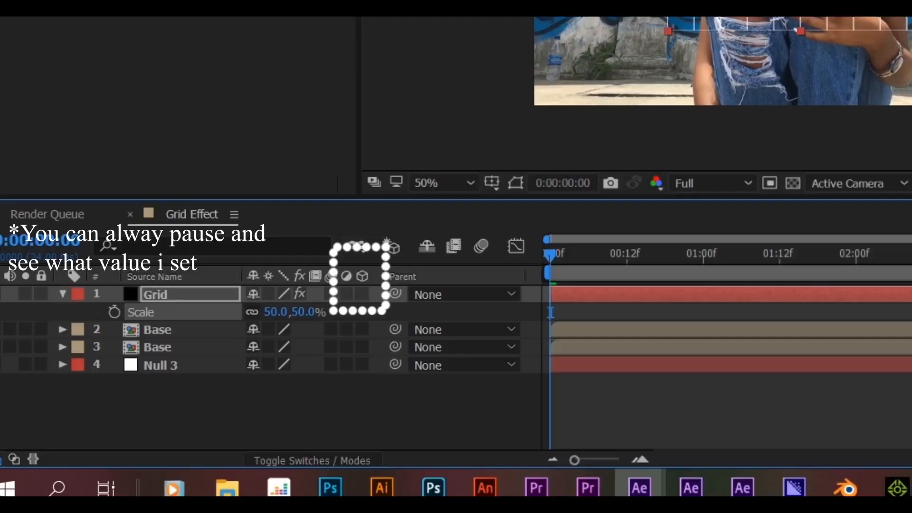
left_click(217, 389)
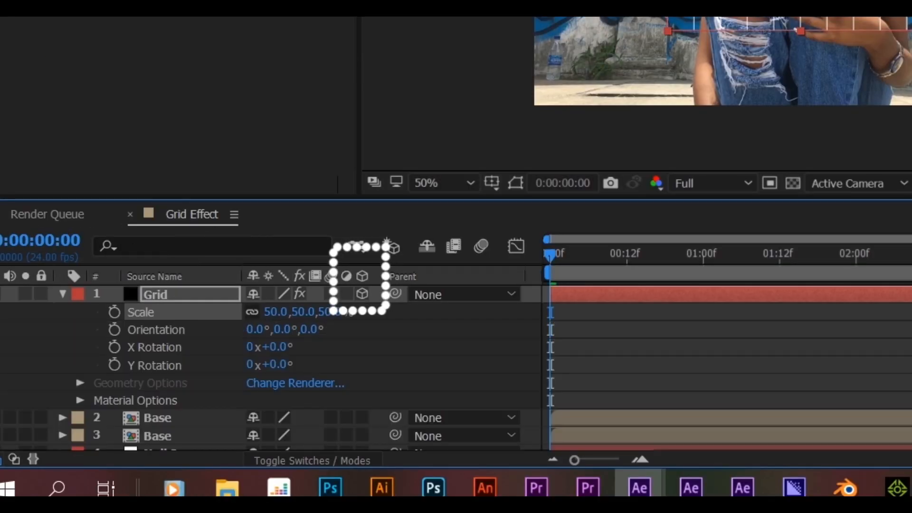
- Set the Grid layer's X rotation to -1° and its Y rotation to -15°
left_click_drag(275, 347, 274, 347)
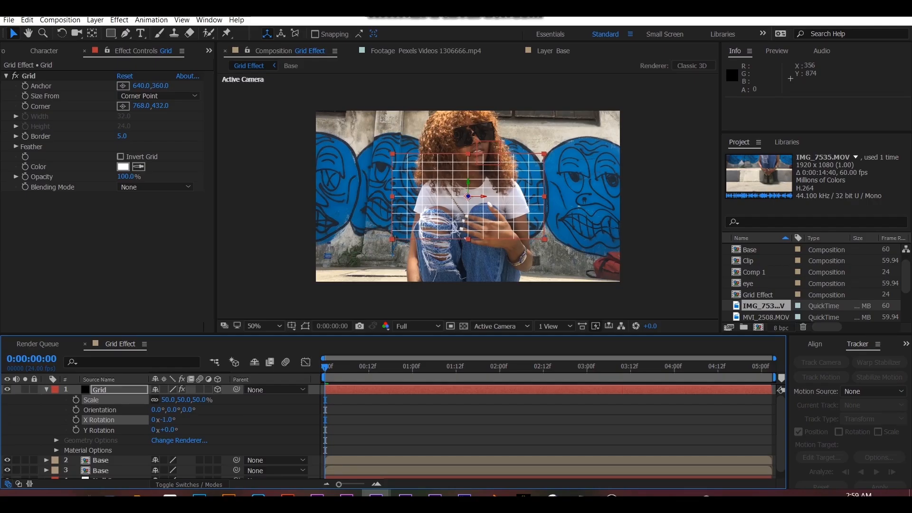
left_click_drag(169, 430, 164, 430)
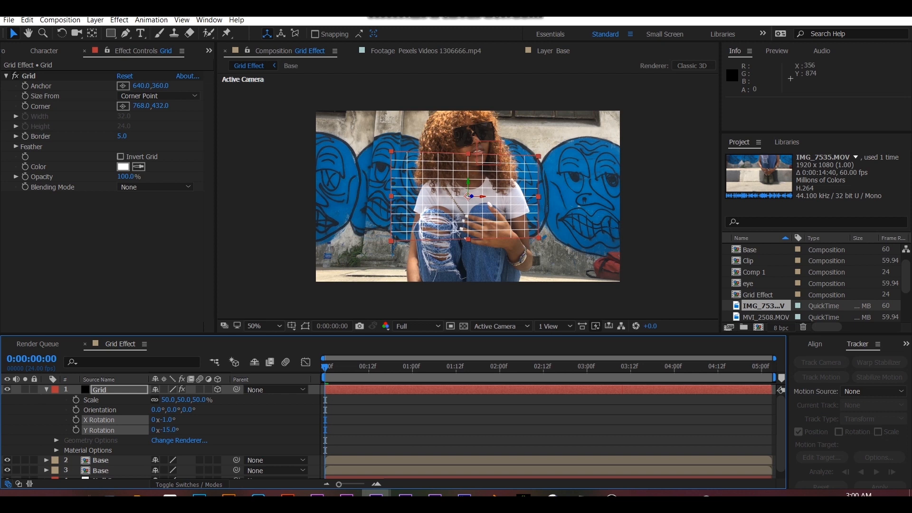
- At 0:00:02:16, scale the Grid layer to 35% and move it beside her face, to about 818, 197, -191
key("space")
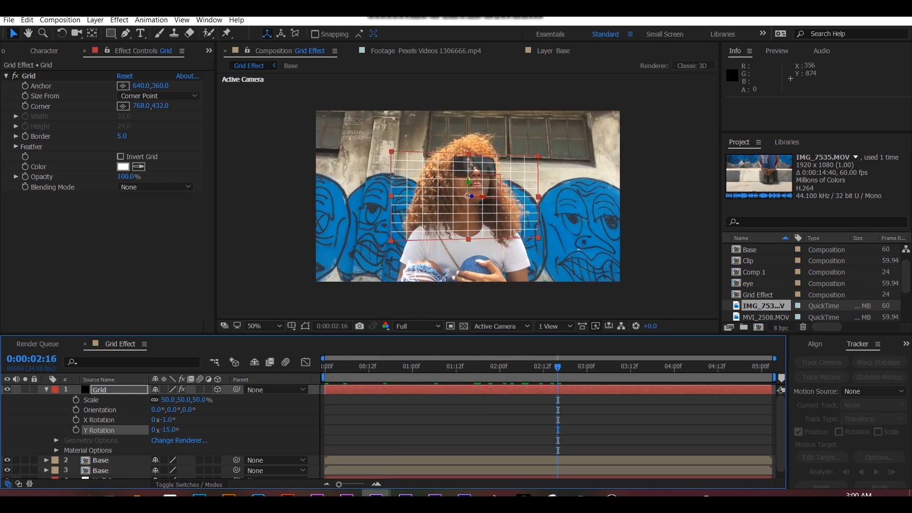
left_click_drag(195, 400, 188, 408)
left_click_drag(483, 194, 514, 137)
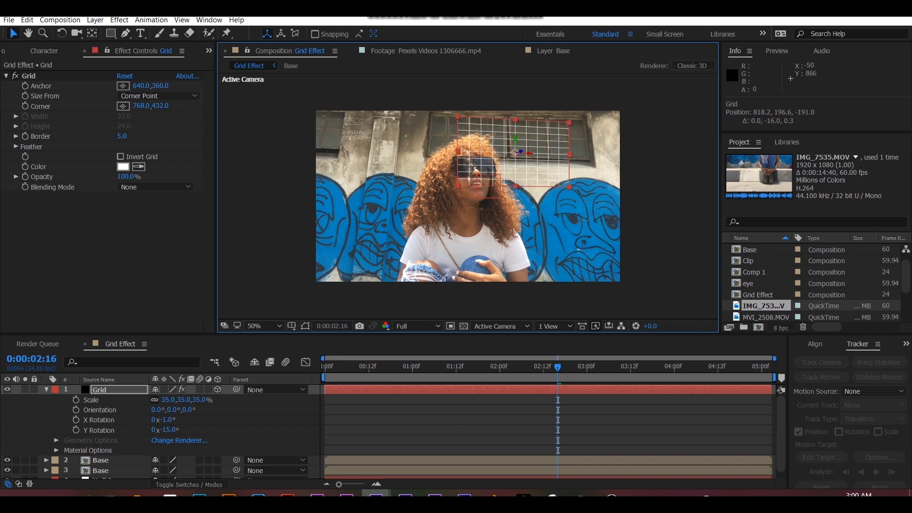
- Set the Grid layer's X rotation to -15° and its Z orientation to 353°, keeping the Y rotation at -15°
left_click_drag(167, 419, 162, 420)
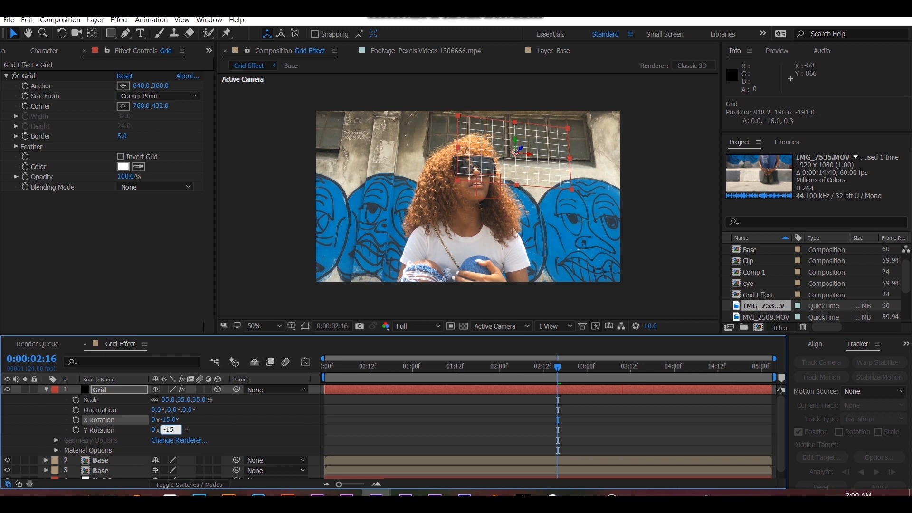
key("Return")
left_click_drag(168, 430, 184, 410)
key("ctrl+z")
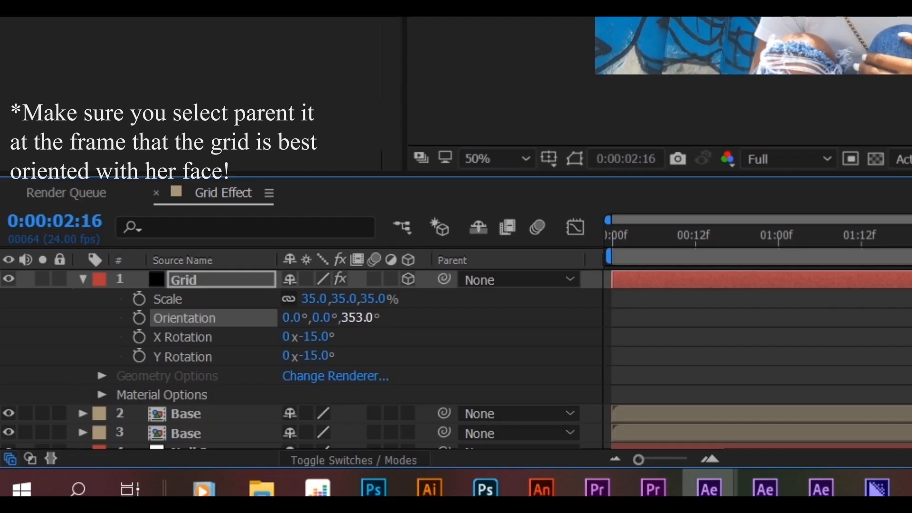
- Parent the Grid layer to Null 3 and play back the composition to check how it follows her face
left_click(83, 280)
left_click_drag(444, 279, 190, 337)
left_click_drag(556, 367, 444, 366)
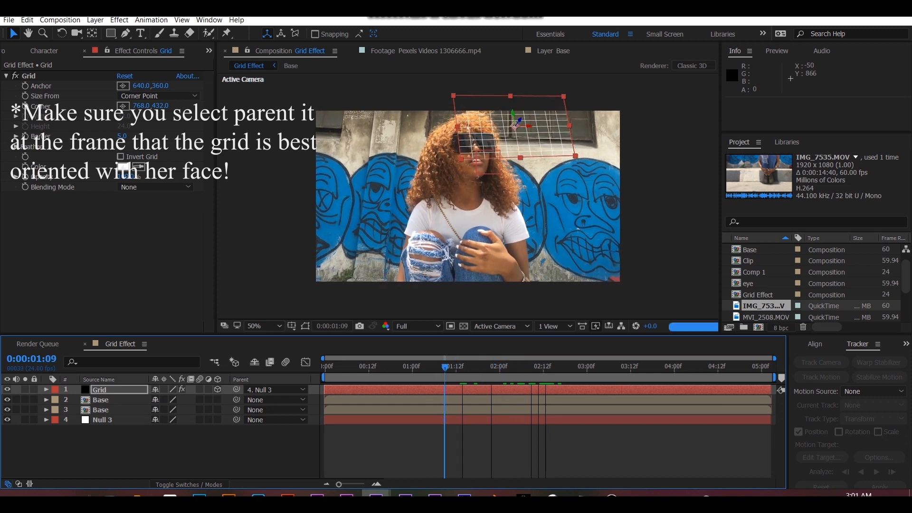
key("space")
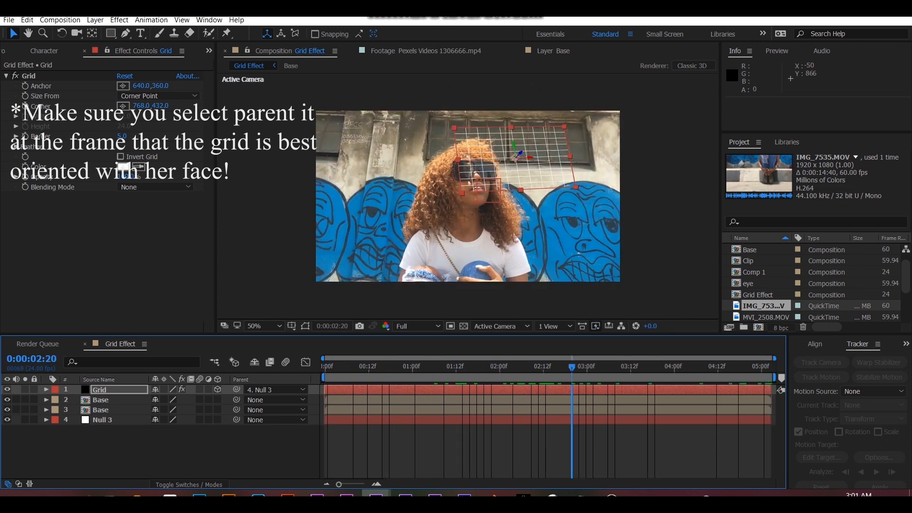
- Move the Grid layer to about 110.6, -53.8, -203.6 and preview its motion
left_click_drag(515, 132, 504, 123)
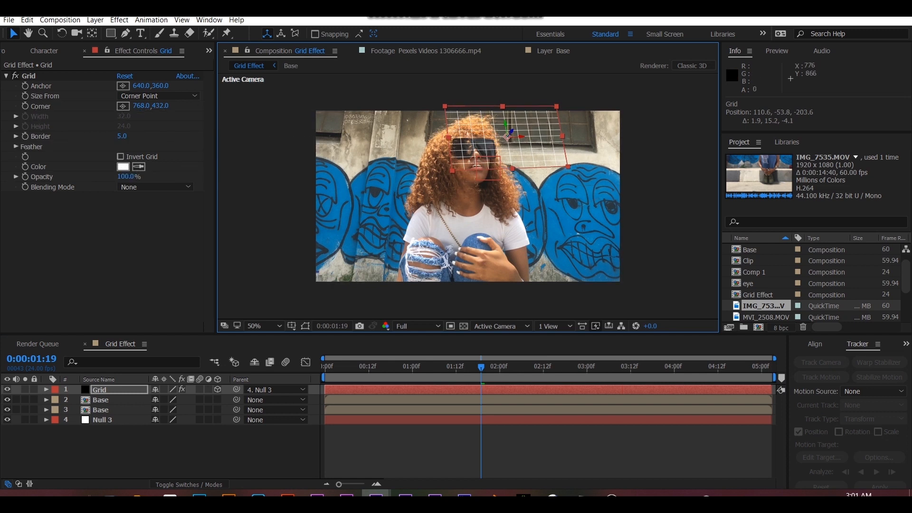
left_click_drag(481, 367, 444, 366)
key("space")
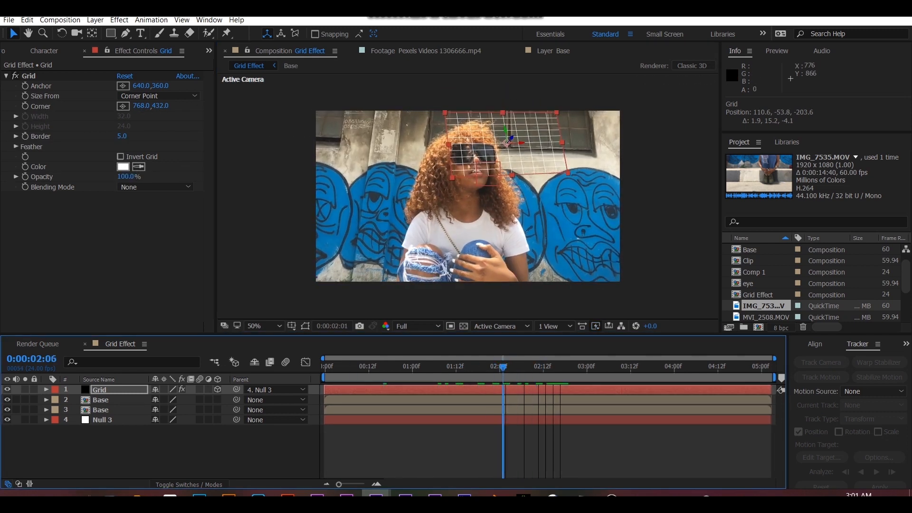
- Pre-compose the Grid layer as Grid Comp 1, leaving all attributes in Grid Effect, and open the new composition
key("ctrl+shift+c")
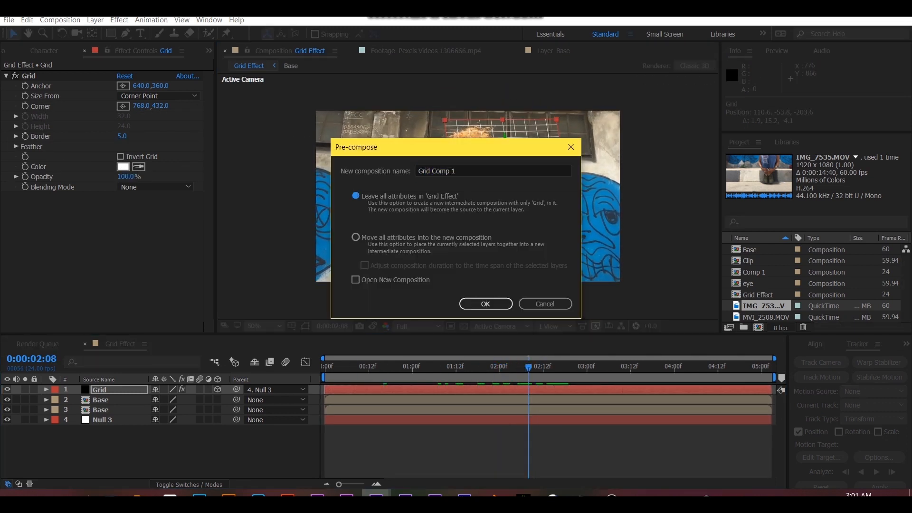
key("Return")
mouse_move(528, 367)
left_mouse_down()
mouse_move(466, 366)
mouse_move(543, 367)
left_mouse_up()
double_click(113, 390)
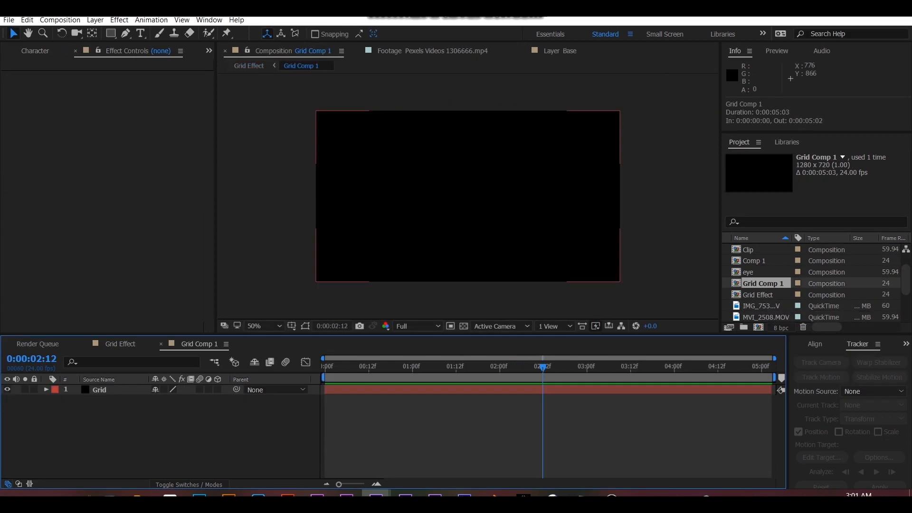
- In Grid Comp 1, remove the Grid solid and add the MVI_9752.MOV footage as its only layer
left_click(389, 367)
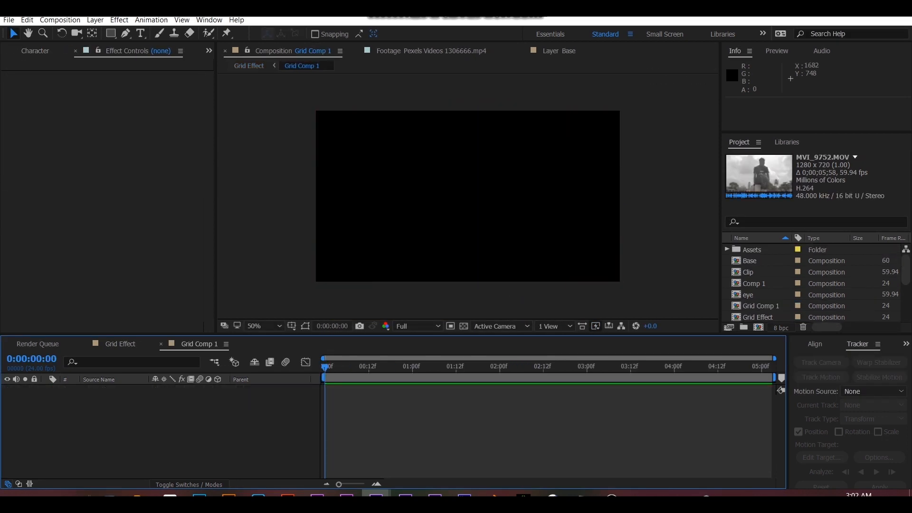
key("Down")
key("Down")
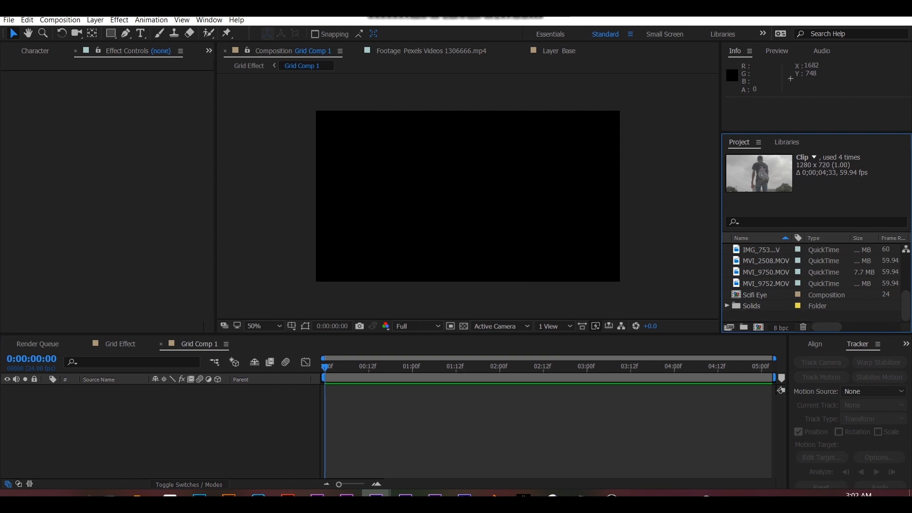
key("Up")
key("ctrl+slash")
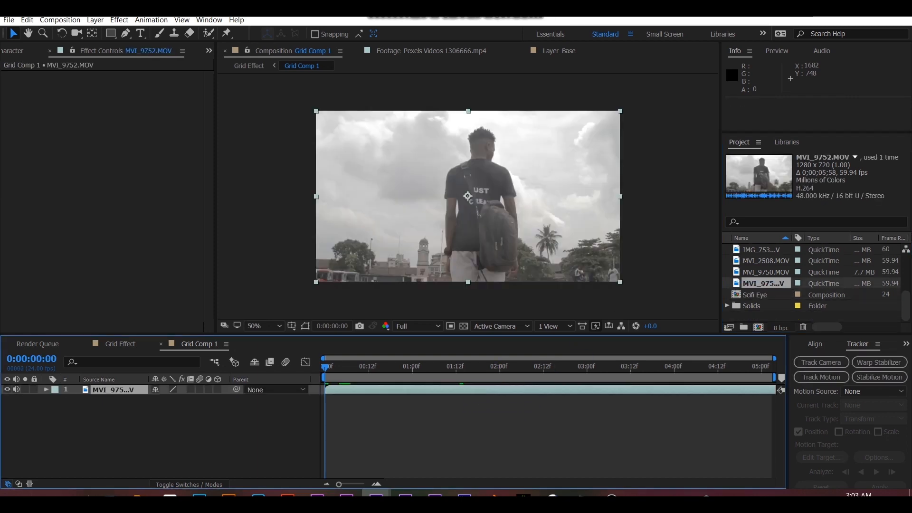
- Check the Time options of the MVI_9752.MOV layer and preview the clip
right_click(476, 266)
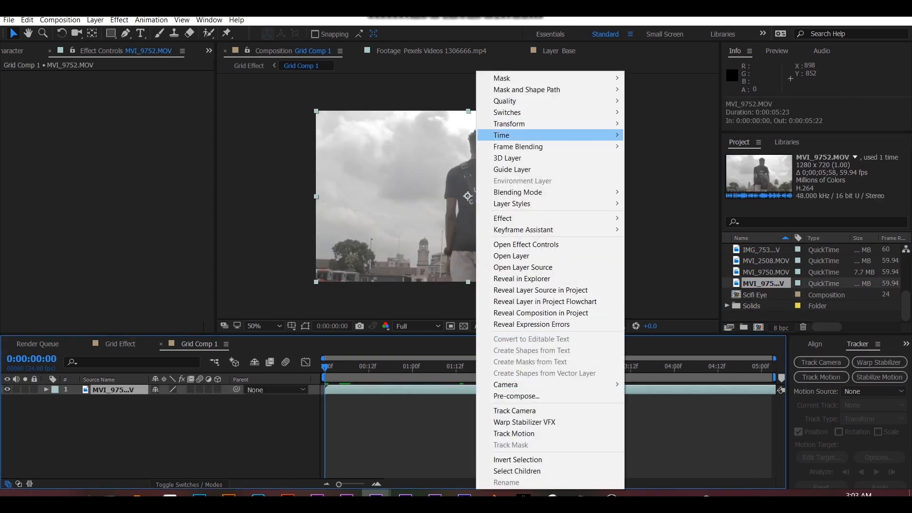
mouse_move(570, 135)
left_click(641, 159)
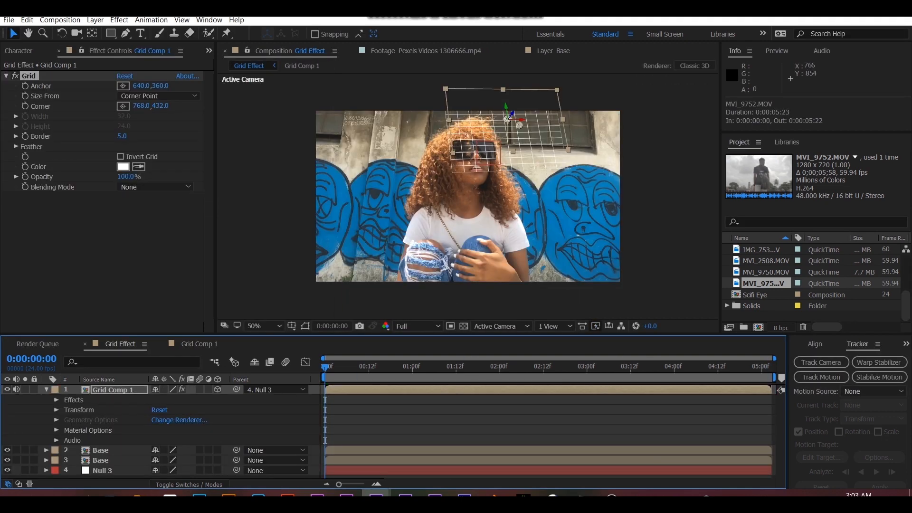
key("space")
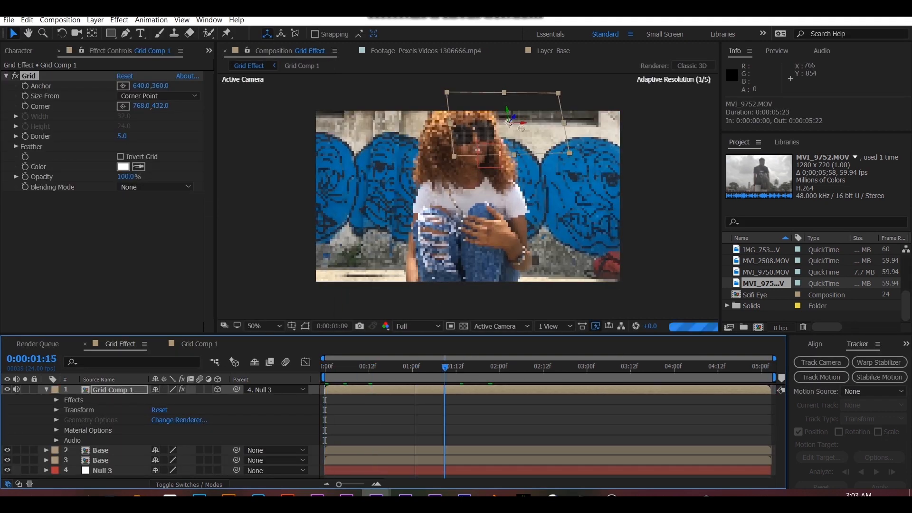
- In Grid Effect, set the blending mode of Grid Comp 1's Grid effect to Add and scrub through the result
left_click(155, 188)
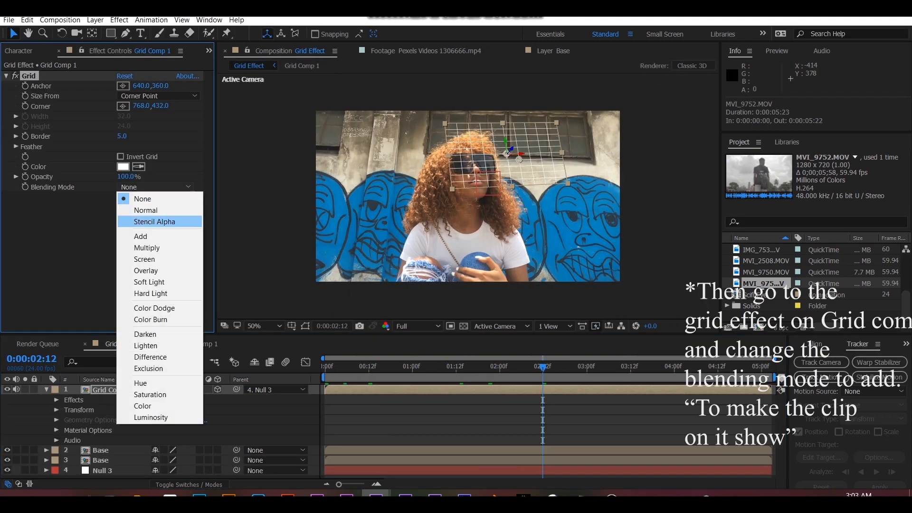
left_click(143, 236)
left_click_drag(543, 367, 415, 367)
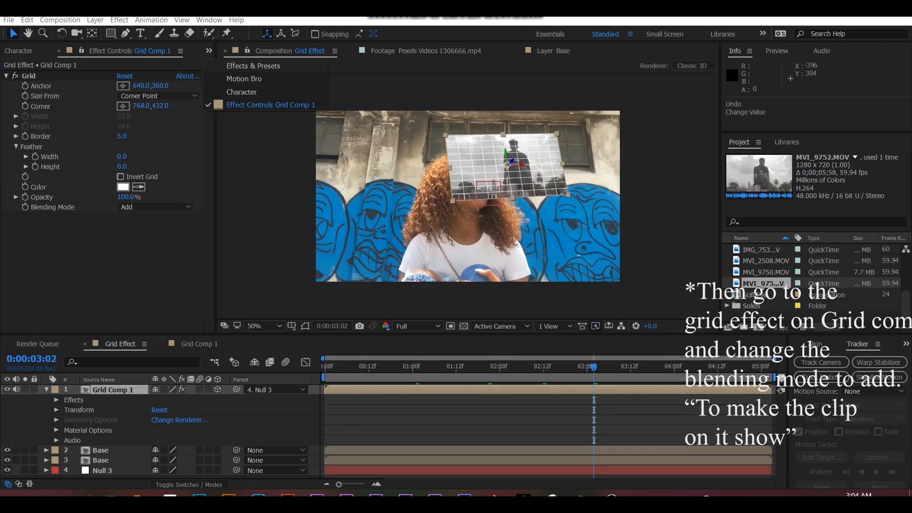
- Find the Glow effect and apply it to Grid Comp 1
left_click(33, 66)
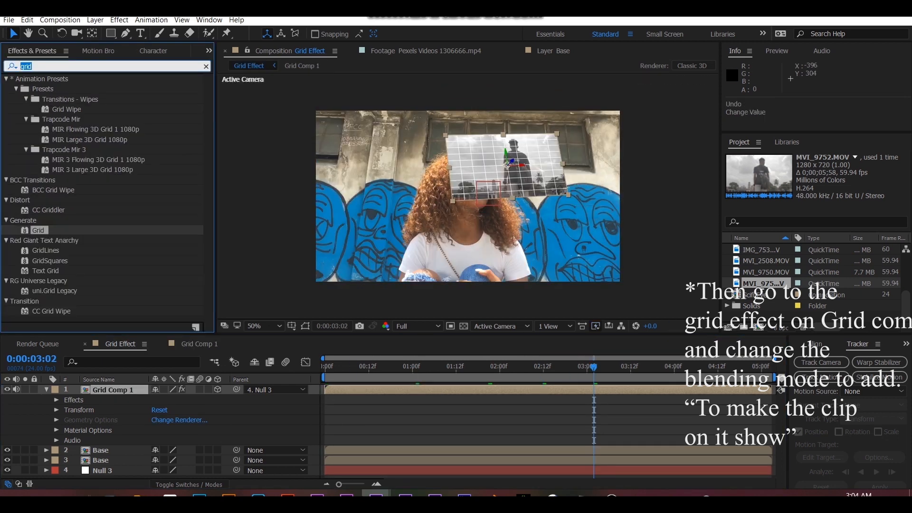
type("glow")
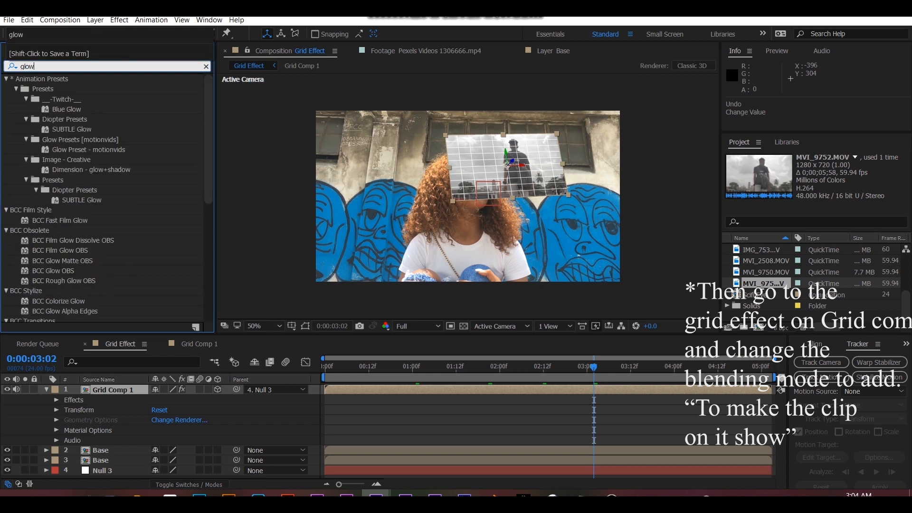
scroll(102, 200, "down", 8)
double_click(44, 317)
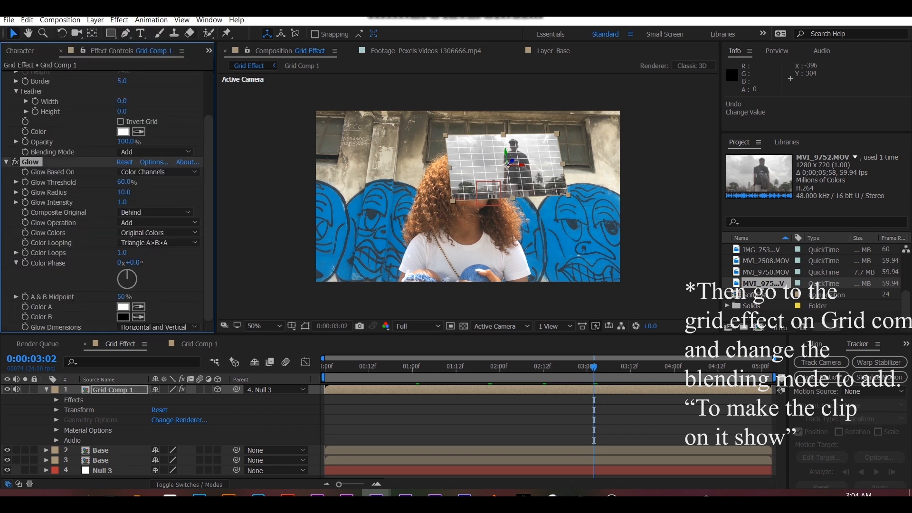
- Move the Glow effect above Grid on Grid Comp 1, switch Glow off and collapse both effects
scroll(102, 200, "up", 1)
scroll(102, 200, "up", 1)
left_click_drag(30, 215, 33, 73)
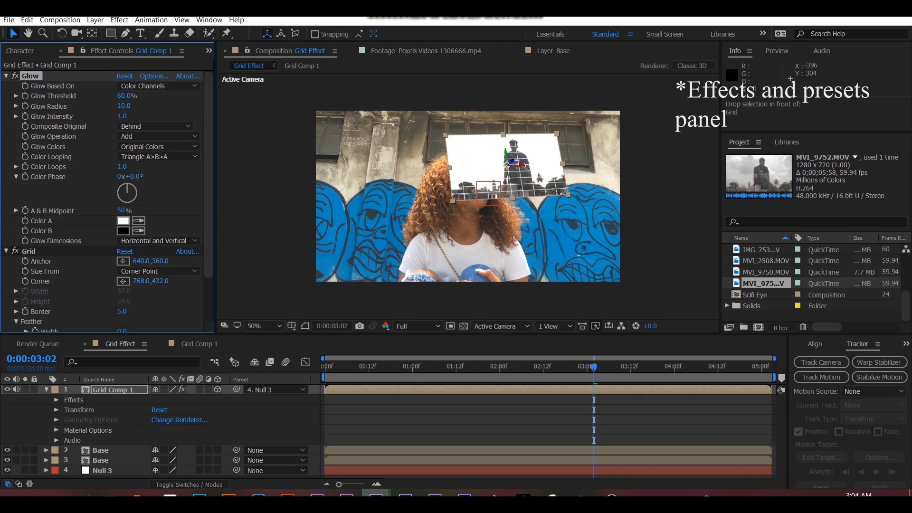
left_click(15, 76)
left_click(6, 76)
left_click(6, 86)
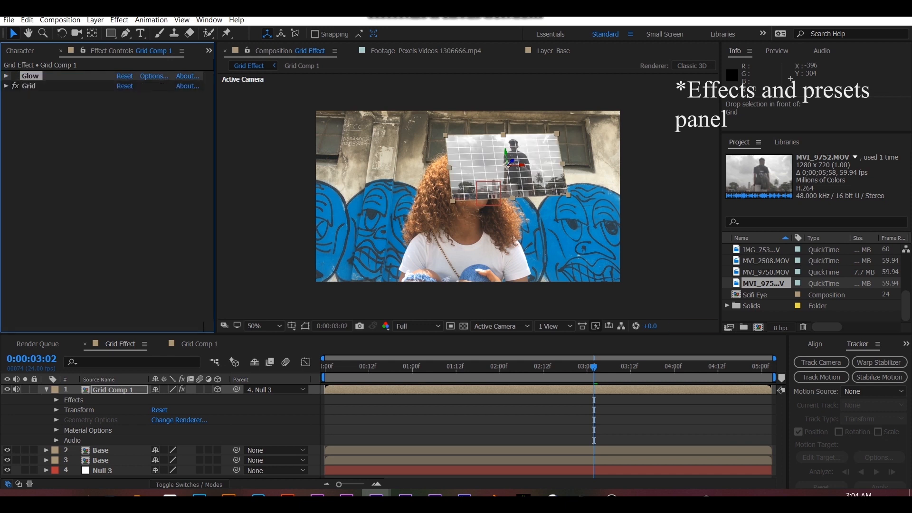
- Set the Grid effect's colour to turquoise and place the Glow effect, switched on, below Grid
left_click(6, 86)
left_click(123, 197)
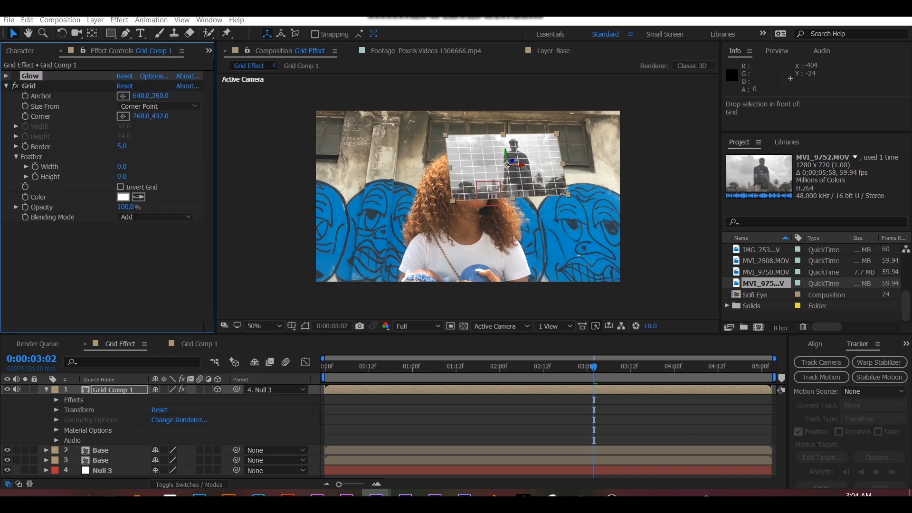
left_click(771, 155)
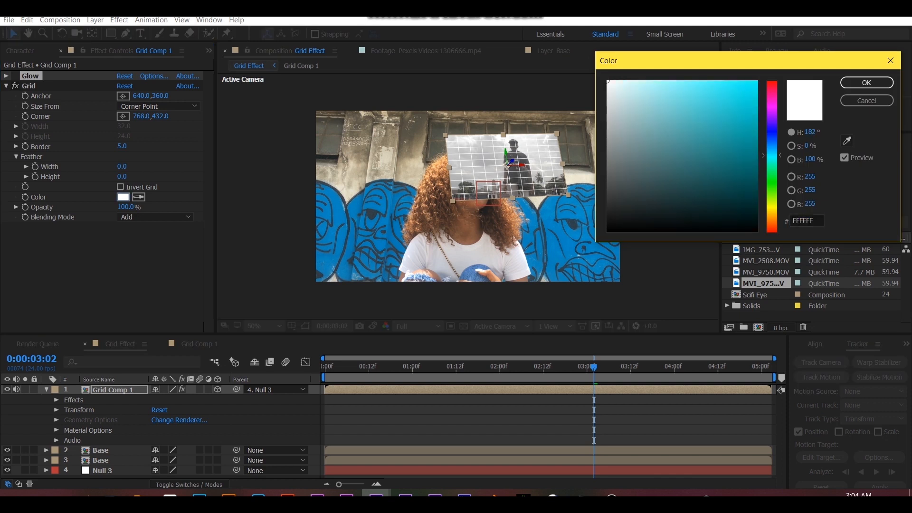
left_click(690, 142)
left_click(866, 82)
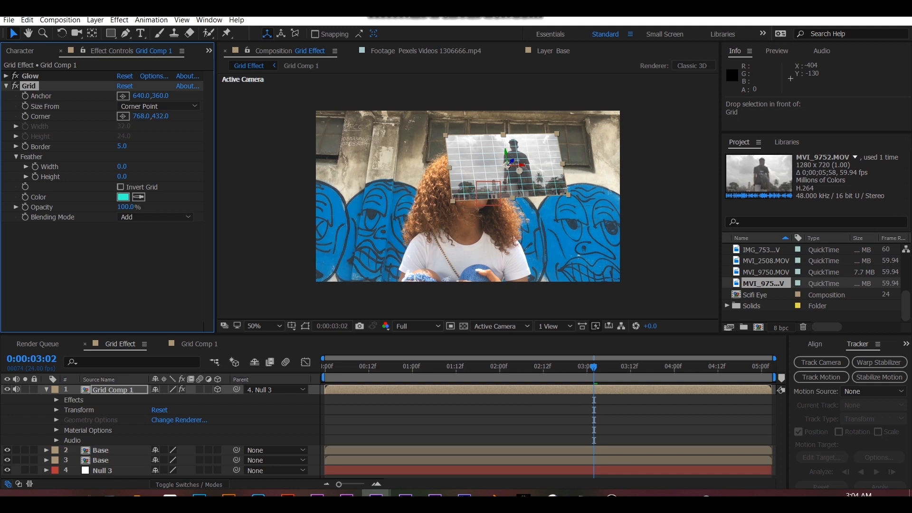
left_click(95, 266)
left_click_drag(30, 76, 34, 224)
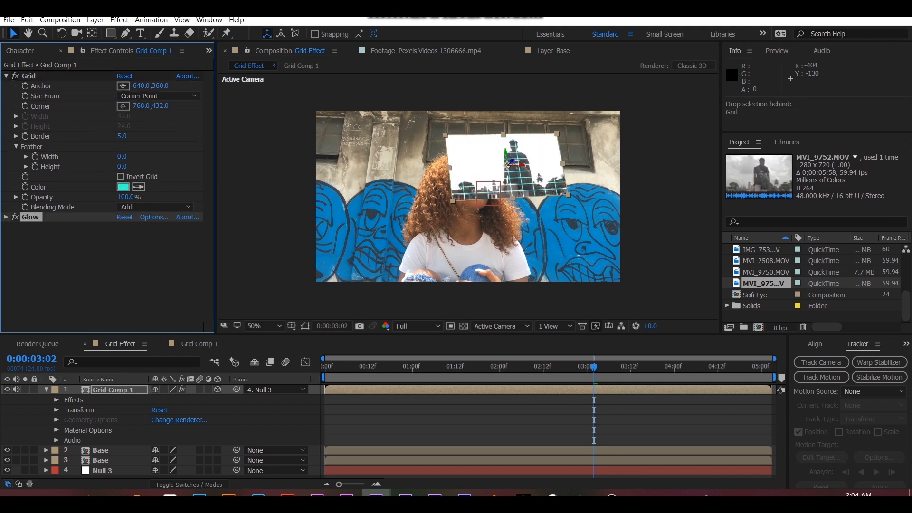
- Set the Glow effect's intensity to 0.2 and try a glow radius of 8
left_click(7, 217)
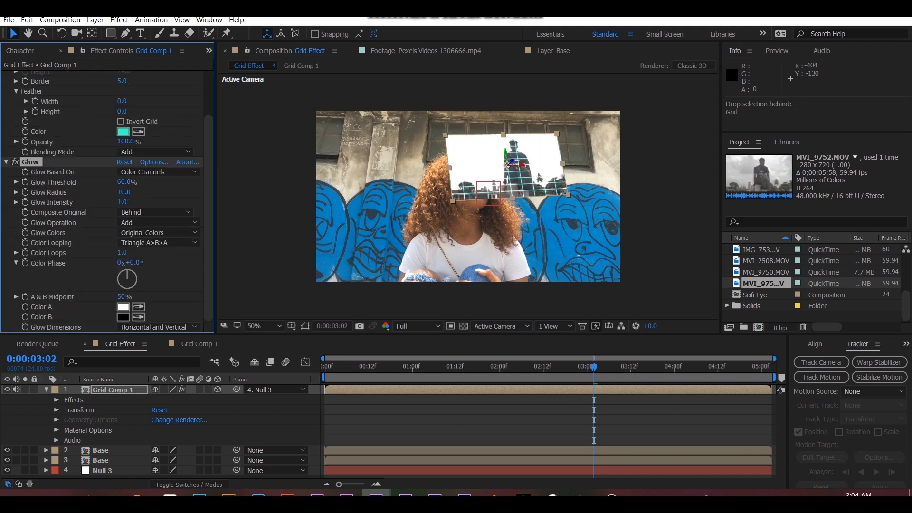
key("Return")
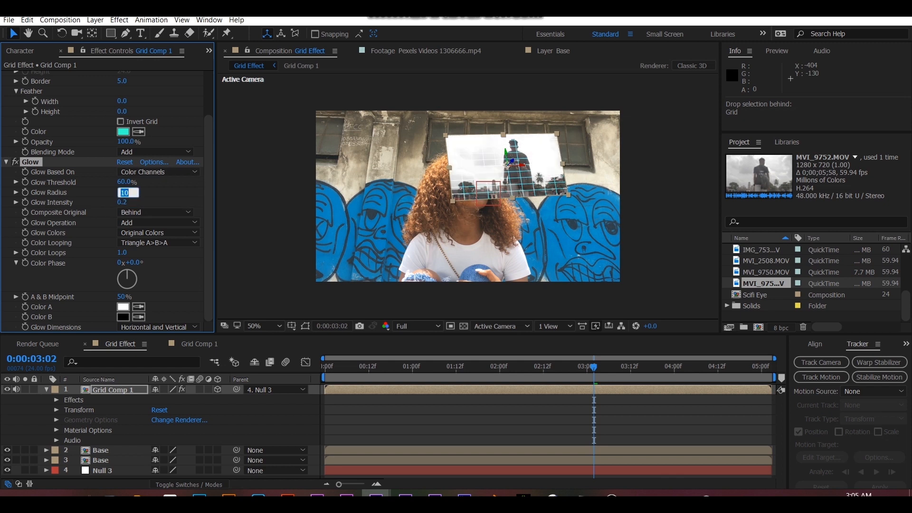
type("8")
key("Return")
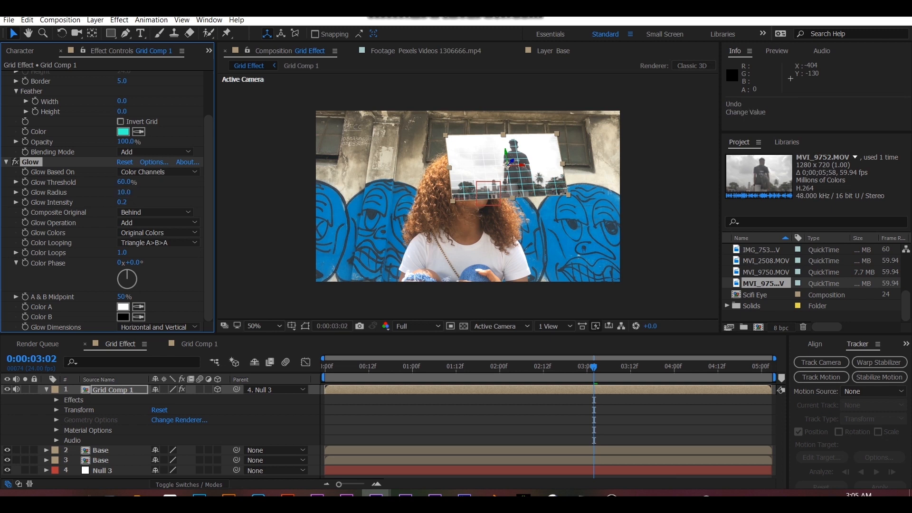
- Set the MVI_9752.MOV layer's opacity to 50% in Grid Comp 1 and check it in Grid Effect
left_click(200, 344)
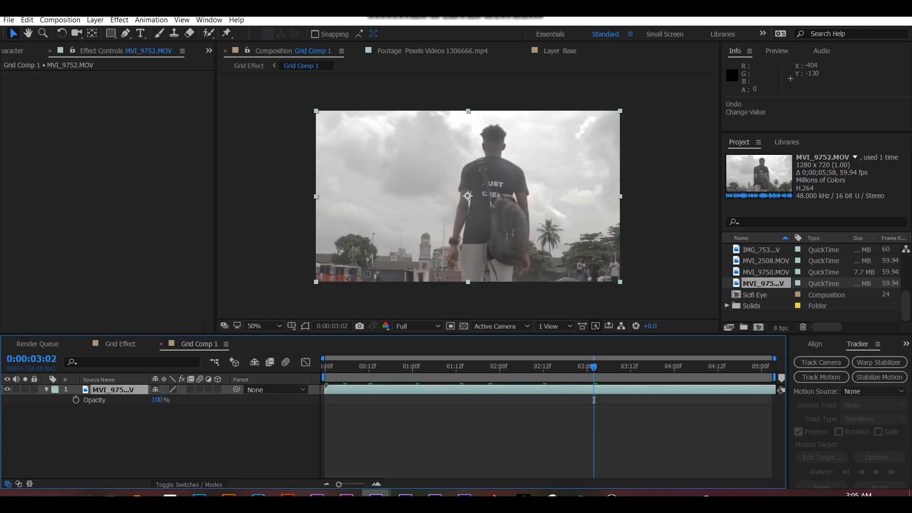
key("Return")
left_click(120, 344)
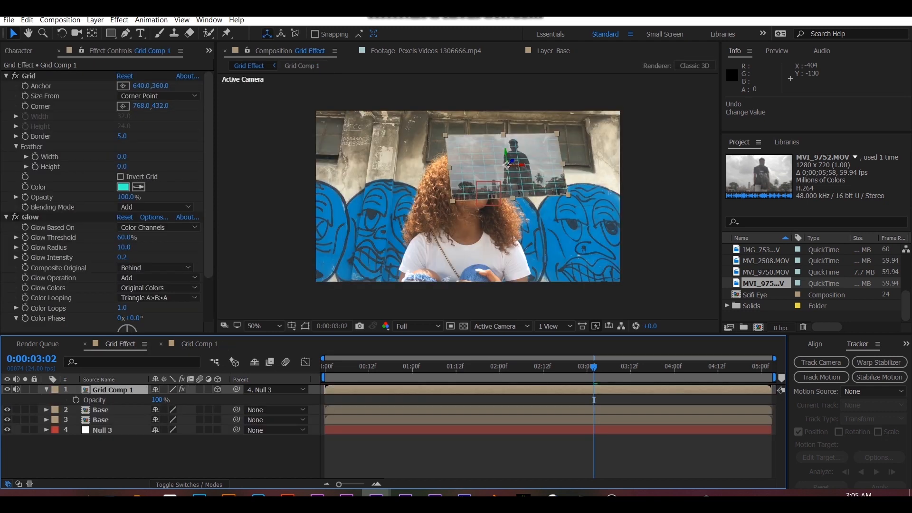
- Set the opacity of the MVI_9752.MOV layer inside Grid Comp 1 to 65%
left_click(199, 344)
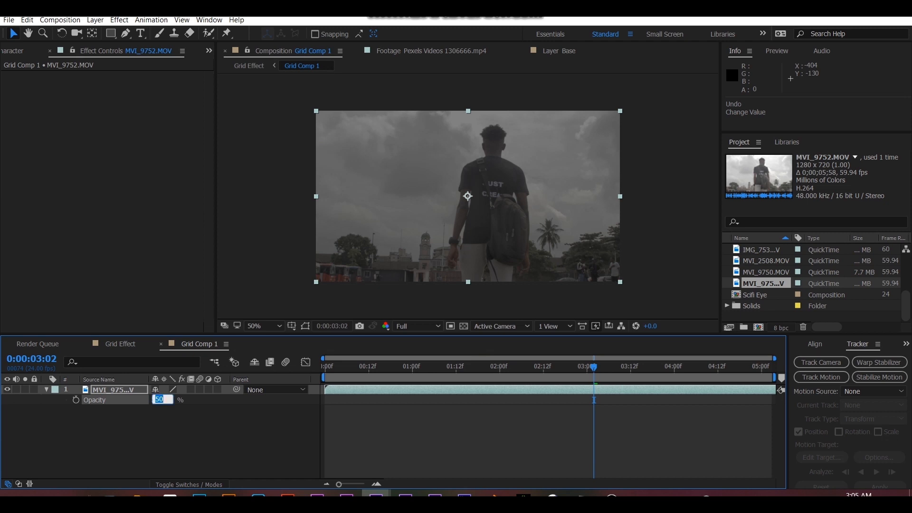
type("65")
key("Return")
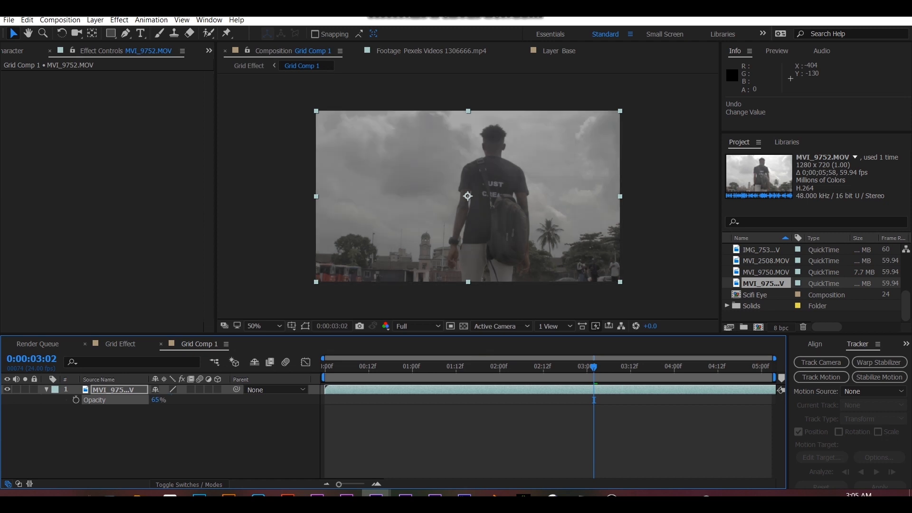
- In the Grid Effect composition, set the opacity of the Grid Comp 1 layer to 75%
left_click(120, 344)
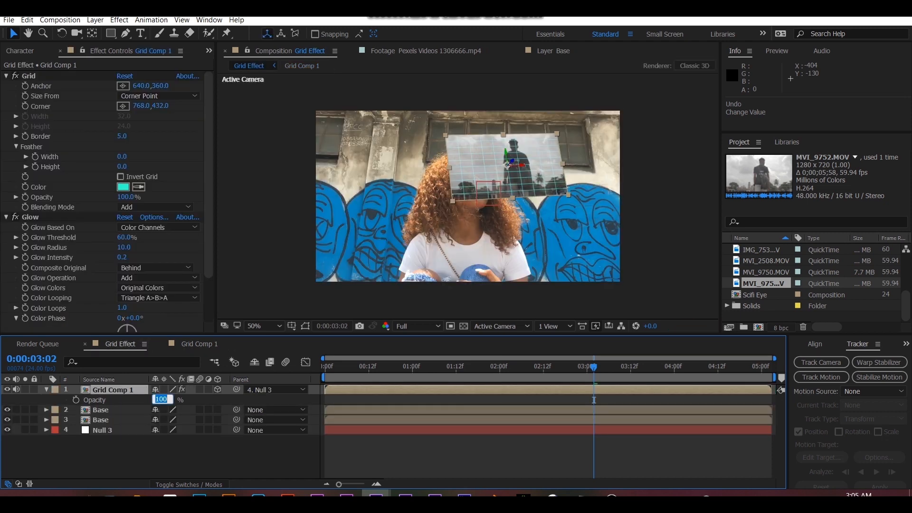
type("65")
key("Return")
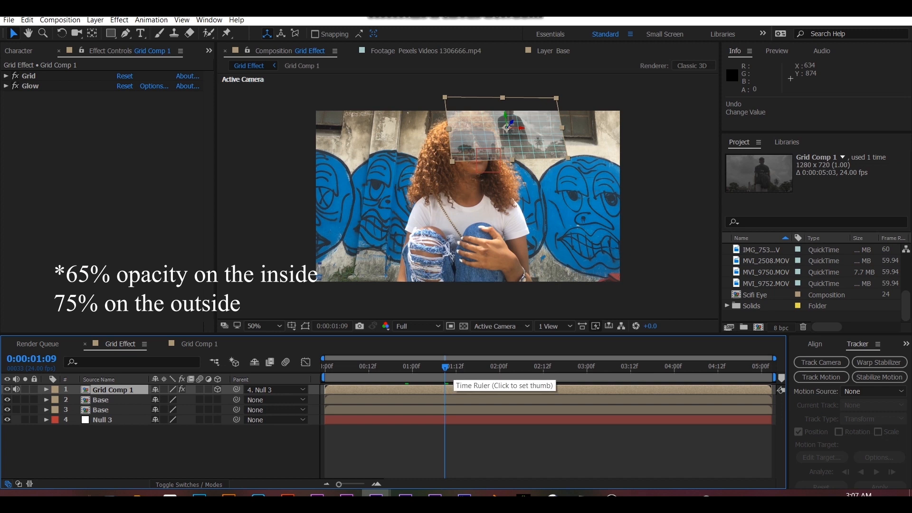
- Keyframe Grid Comp 1's opacity from 0% at 0:00:01:08 to 75% at about 0:00:01:15
mouse_move(445, 367)
left_mouse_down()
mouse_move(524, 368)
mouse_move(324, 367)
mouse_move(467, 367)
mouse_move(441, 368)
left_mouse_up()
key("t")
key("alt+shift+t")
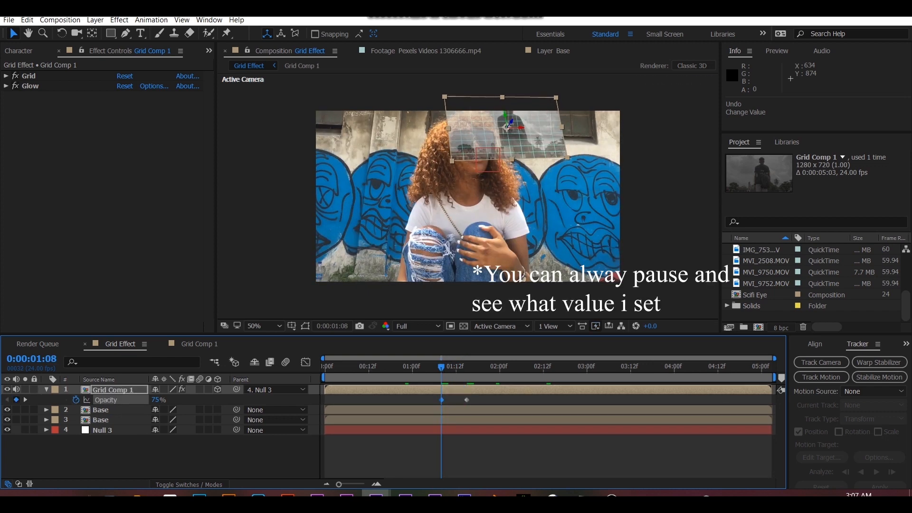
left_click(156, 399)
type("0")
key("Return")
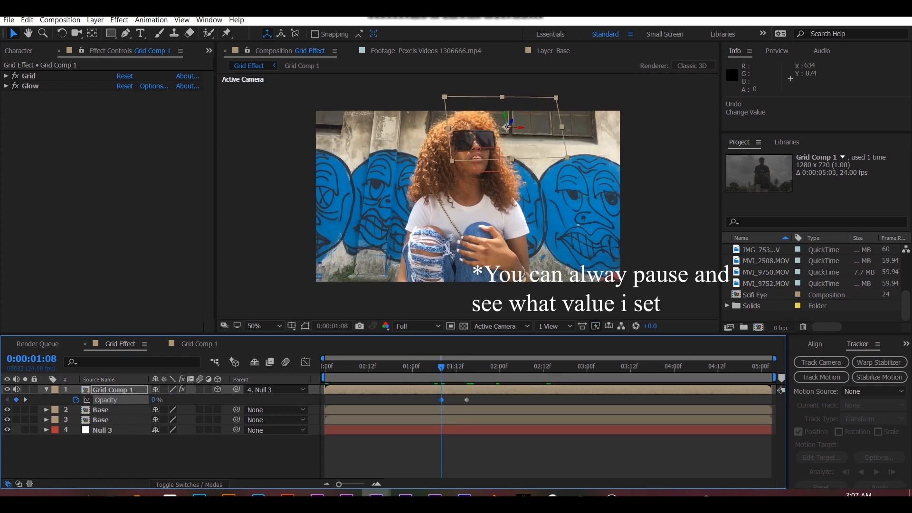
- Lengthen the opacity fade-in by moving its keyframes to about 0:00:01:03 and 0:00:01:19, and scrub to the composition's end
left_click_drag(441, 366, 459, 367)
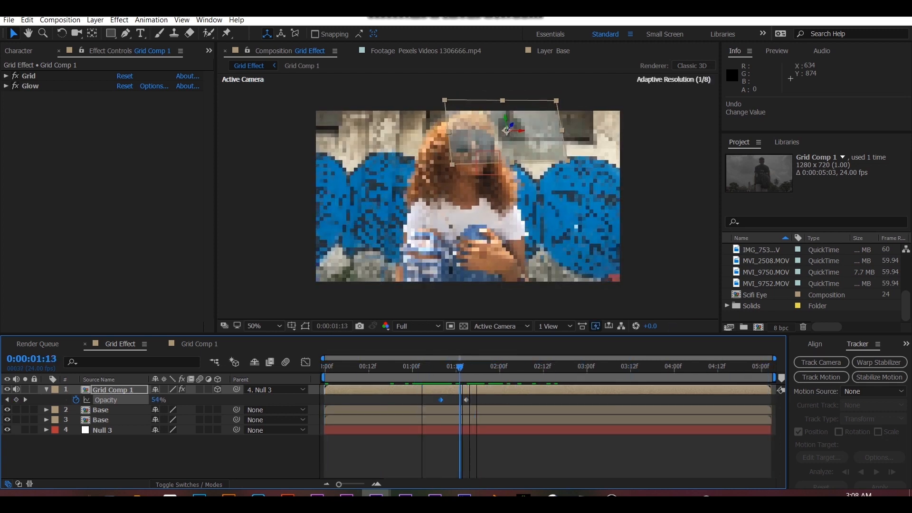
left_click_drag(442, 399, 481, 400)
left_click_drag(460, 367, 768, 367)
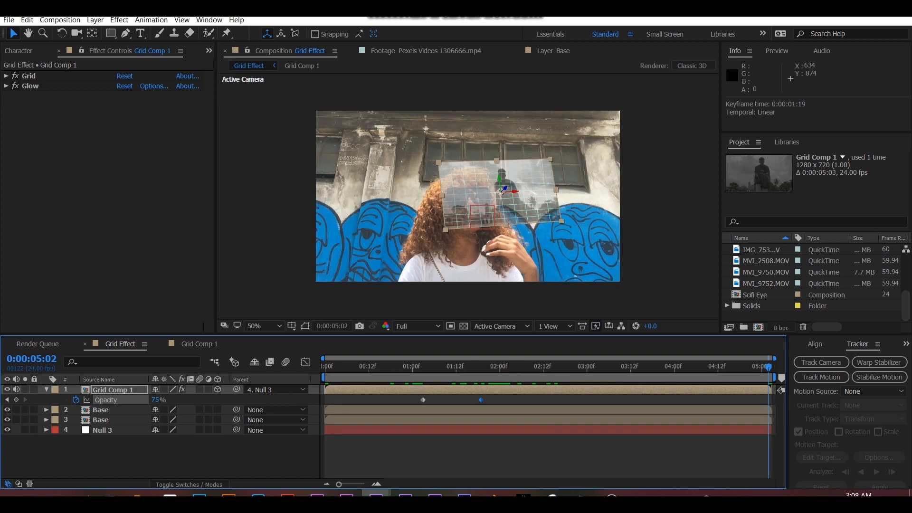
- Apply the Lumetri Color effect to the upper Base layer in the Grid Effect composition
key("u")
left_click(101, 410)
left_click(101, 400)
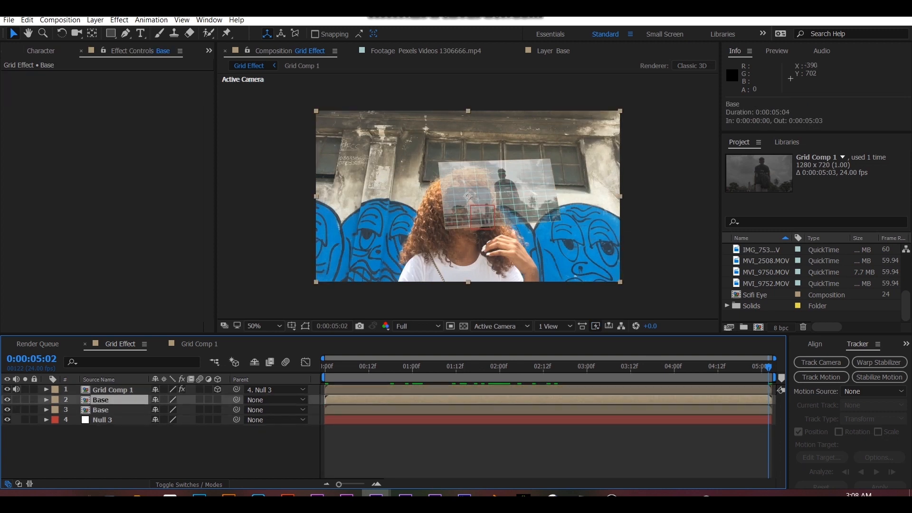
left_click(209, 51)
left_click(237, 59)
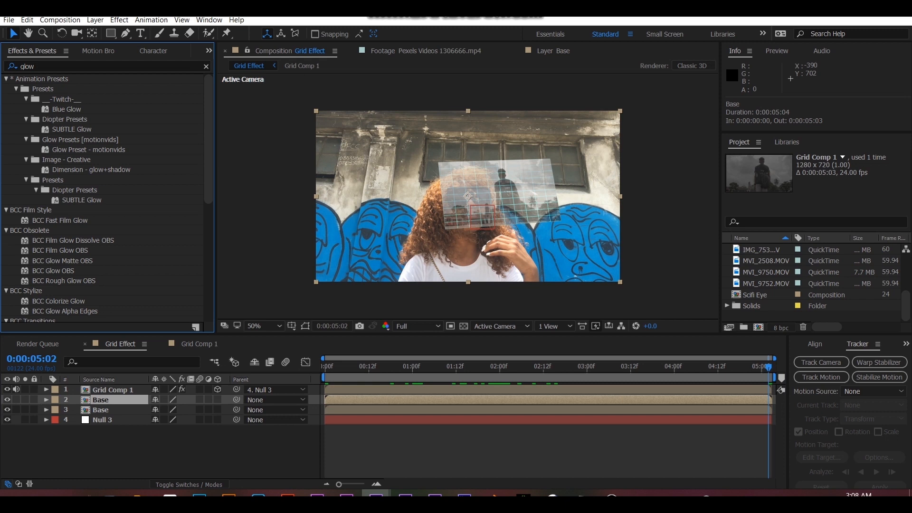
left_click(71, 66)
type("lume")
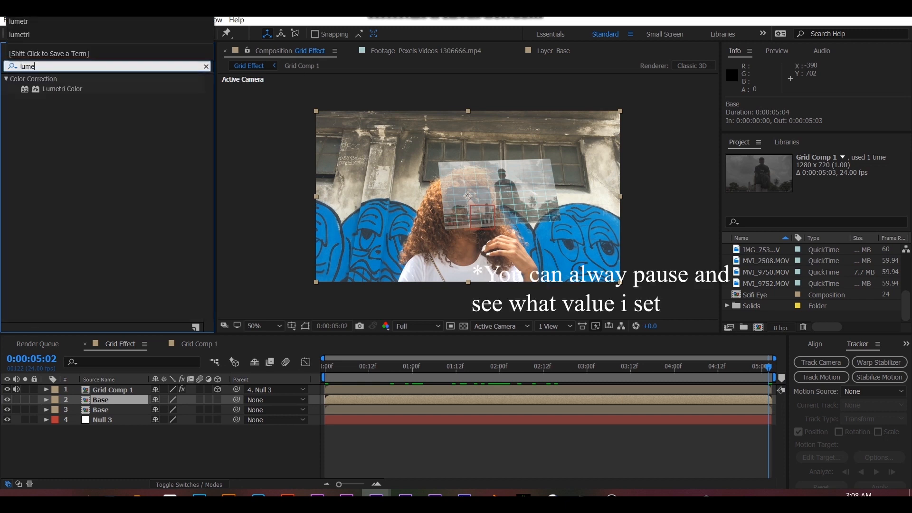
double_click(62, 89)
- At 0:00:02:05, with Grid Comp 1 hidden, shape the upper Base layer's master RGB curve in Lumetri Color into a gentle S
left_click(517, 366)
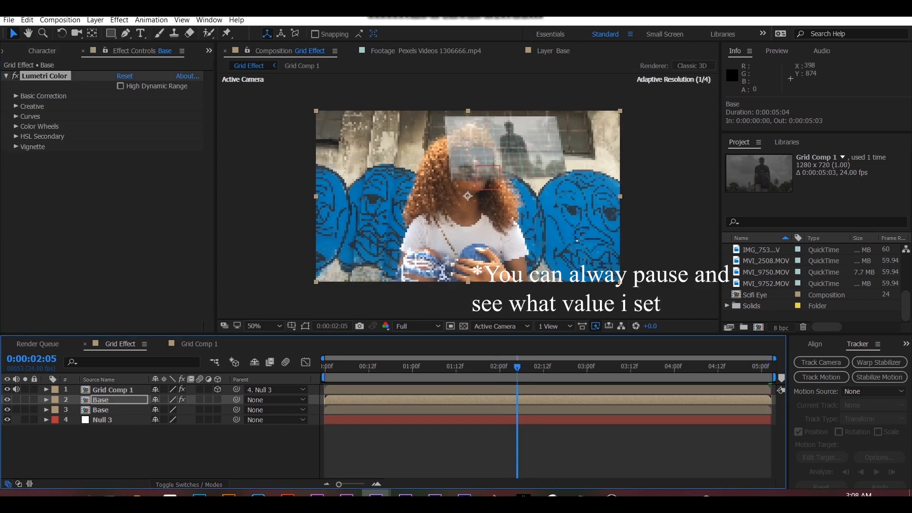
left_click(16, 96)
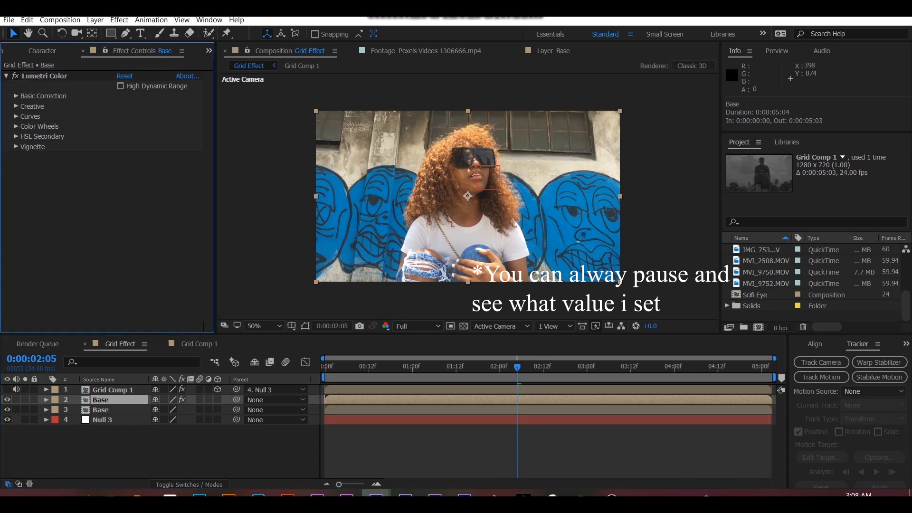
left_click(16, 116)
left_click_drag(159, 180, 157, 176)
left_click_drag(81, 254, 86, 263)
scroll(105, 199, "up", 2)
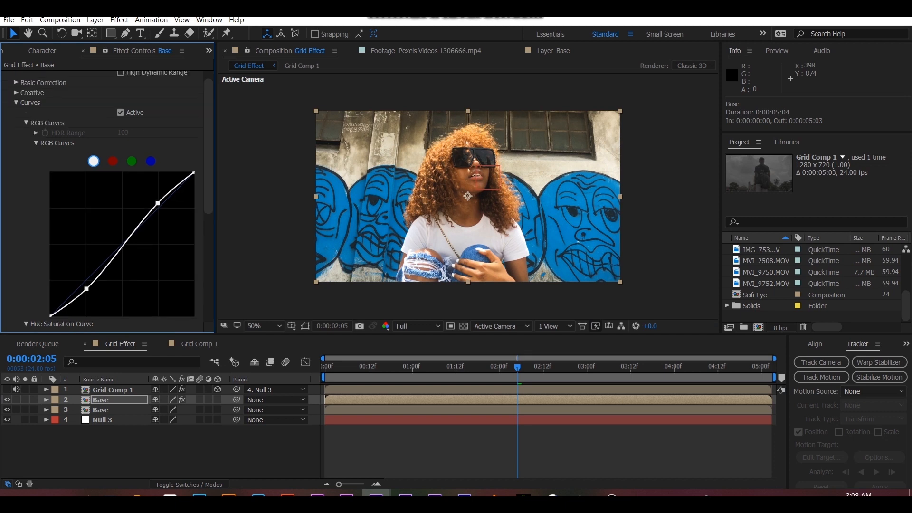
- Raise the blue channel's curve slightly in the highlights of the Base layer's Lumetri Color
left_click(150, 161)
left_click_drag(176, 190, 172, 189)
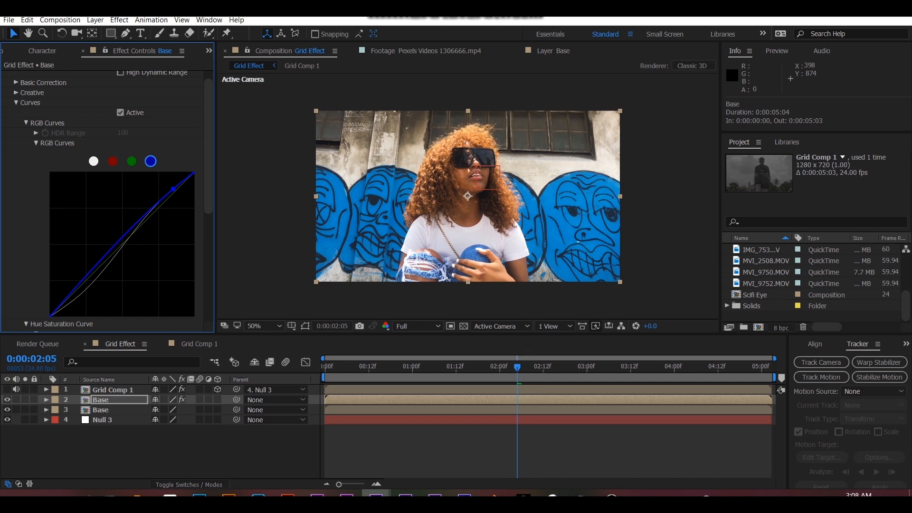
scroll(105, 199, "up", 1)
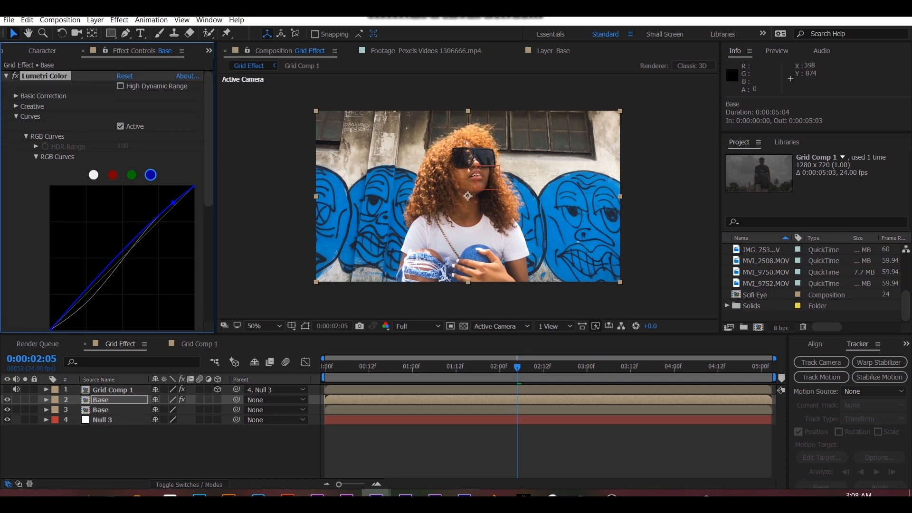
- In Lumetri Color's basic correction, set Temperature -6, Contrast 10, Highlights 20, Shadows -8, Whites 16 and Blacks -16
left_click(15, 96)
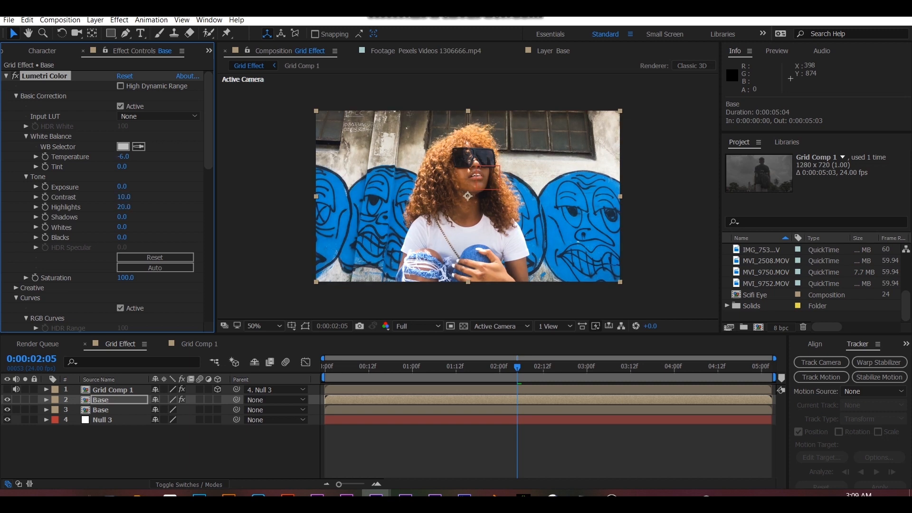
left_click_drag(121, 217, 125, 217)
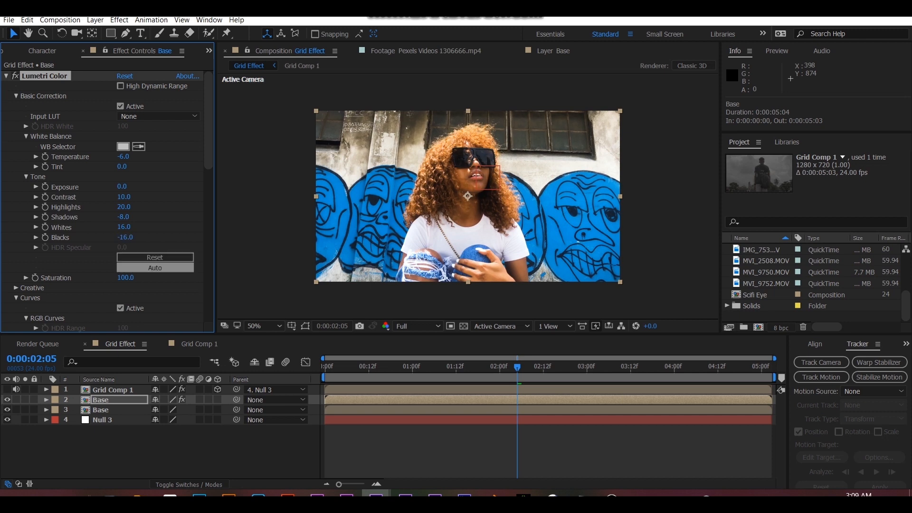
- Try a Lumetri Color saturation of 120 on the Base layer and undo the change
left_click(126, 278)
type("120")
key("Return")
key("ctrl+z")
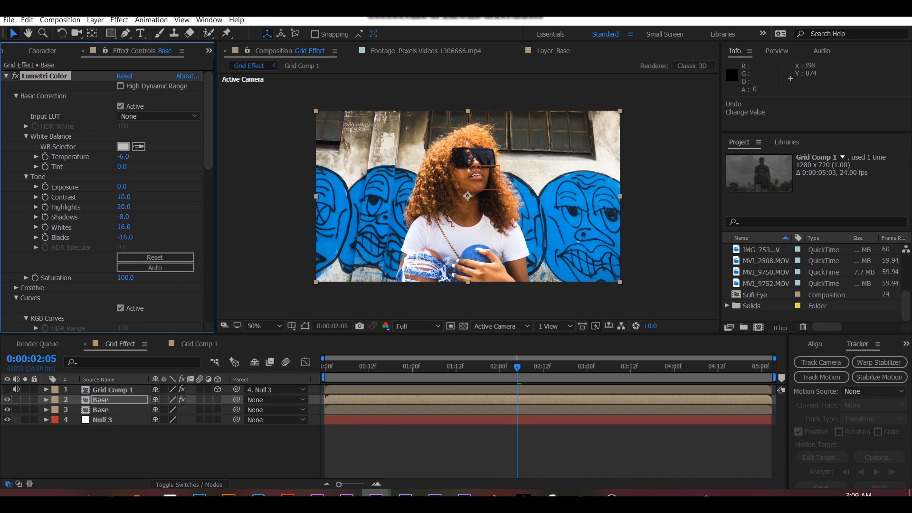
- Compare the Base layer with and without Lumetri Color and preview the composition with Grid Comp 1 shown again
left_click(15, 95)
left_click(6, 75)
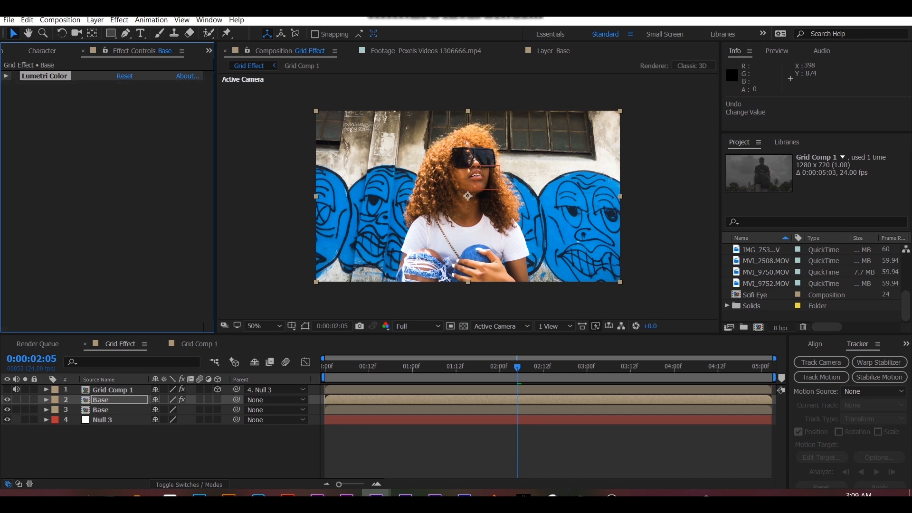
left_click(15, 76)
left_click(15, 76)
key("space")
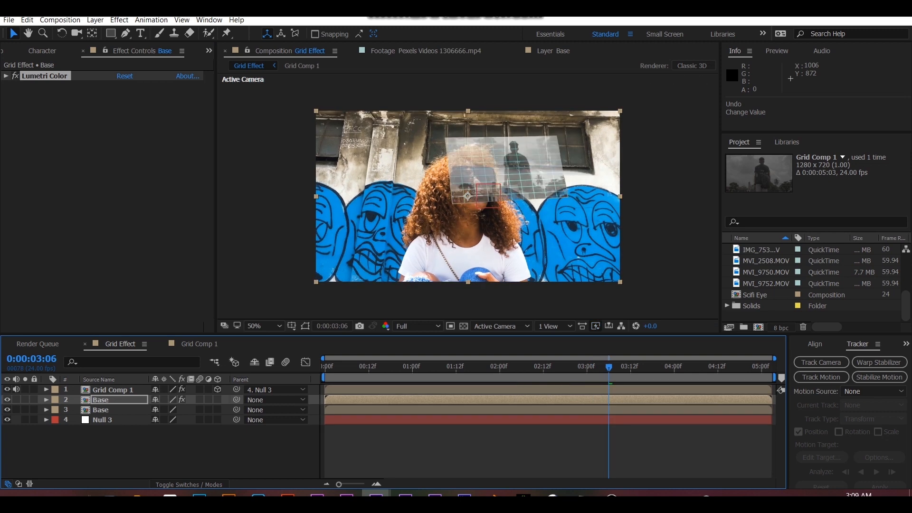
left_click_drag(608, 367, 565, 368)
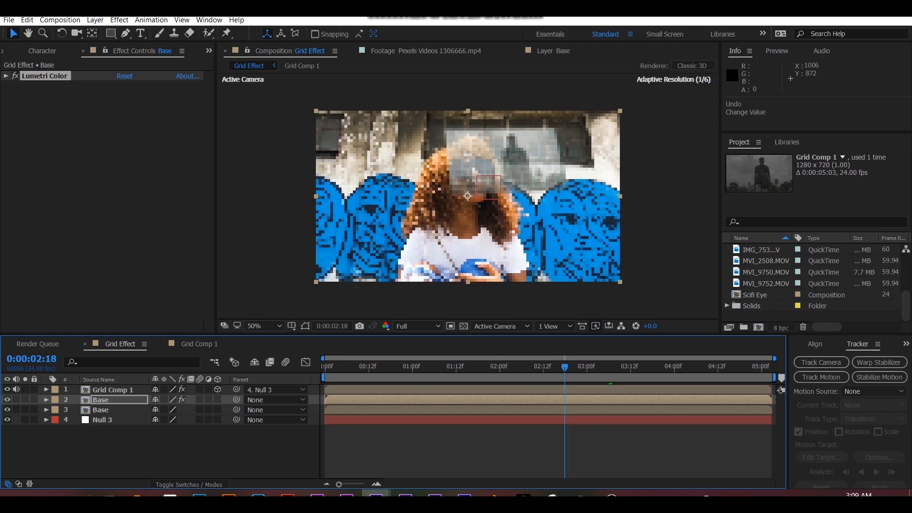
- Inside Grid Comp 1, add a 1280 x 720 px solid in a medium cyan with a hue of 166° above the MVI_9752.MOV layer
left_click(565, 389)
double_click(565, 389)
key("t")
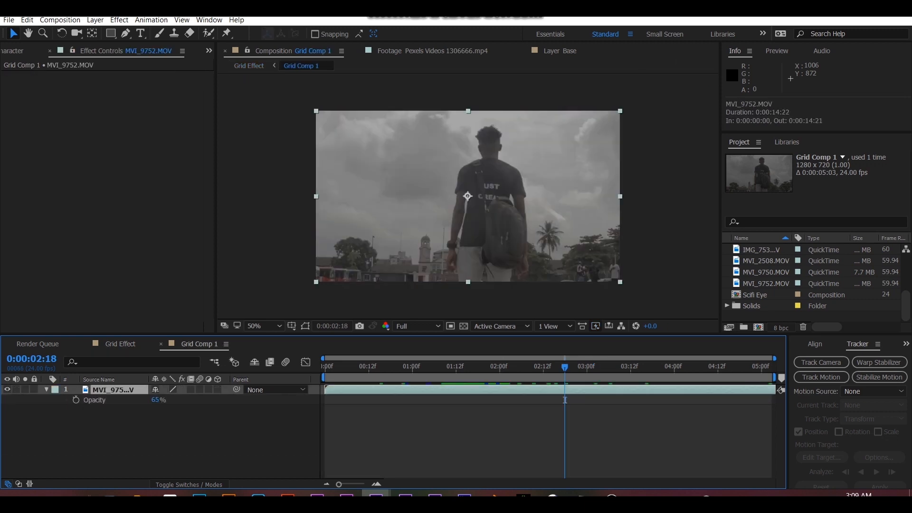
key("ctrl+y")
left_click(449, 311)
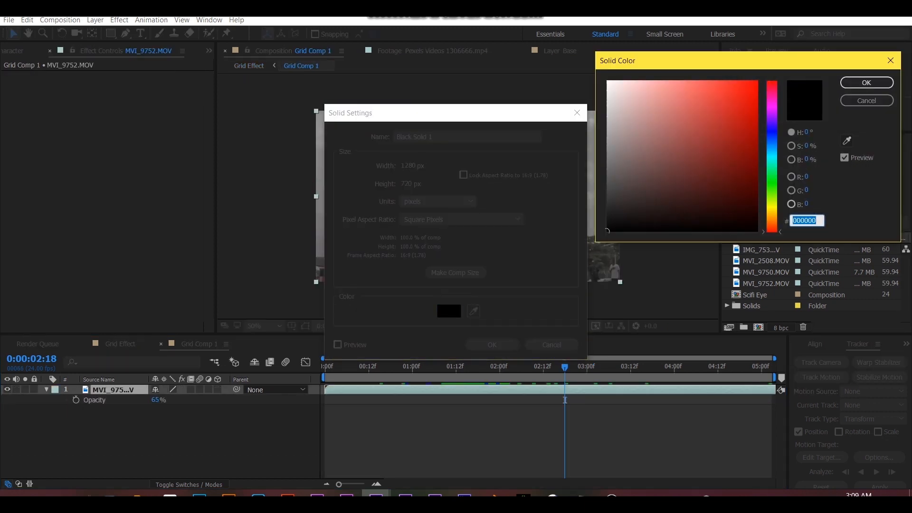
left_click(772, 155)
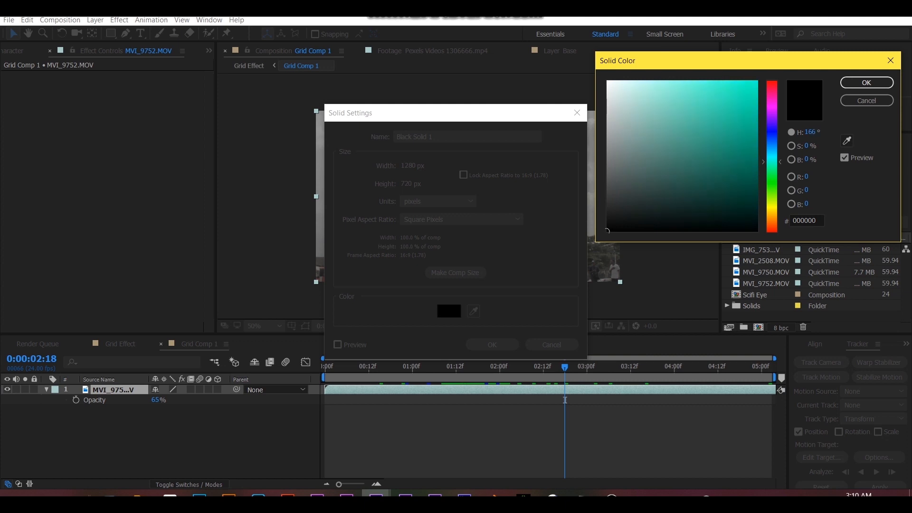
left_click(683, 82)
left_click(867, 82)
left_click(492, 345)
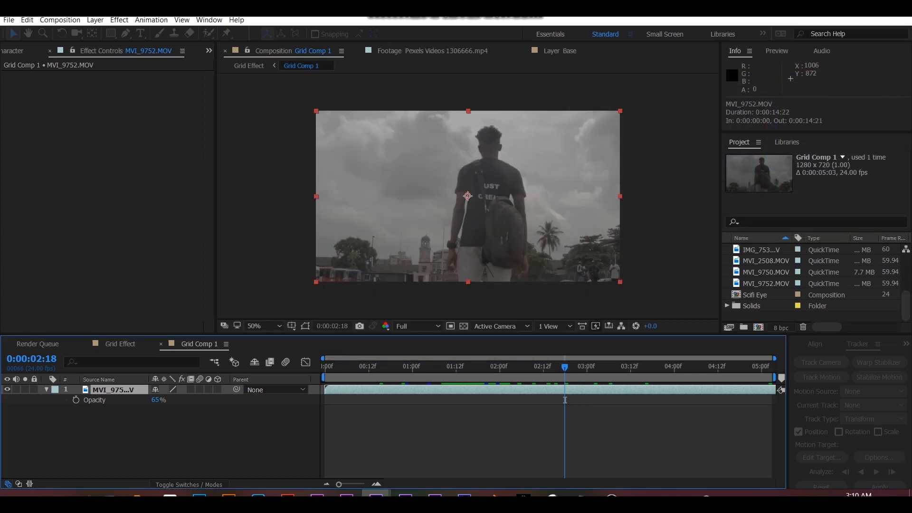
- Set the cyan solid's opacity to 32% and check the tinted overlay in the Grid Effect composition
key("t")
left_click_drag(156, 400, 125, 400)
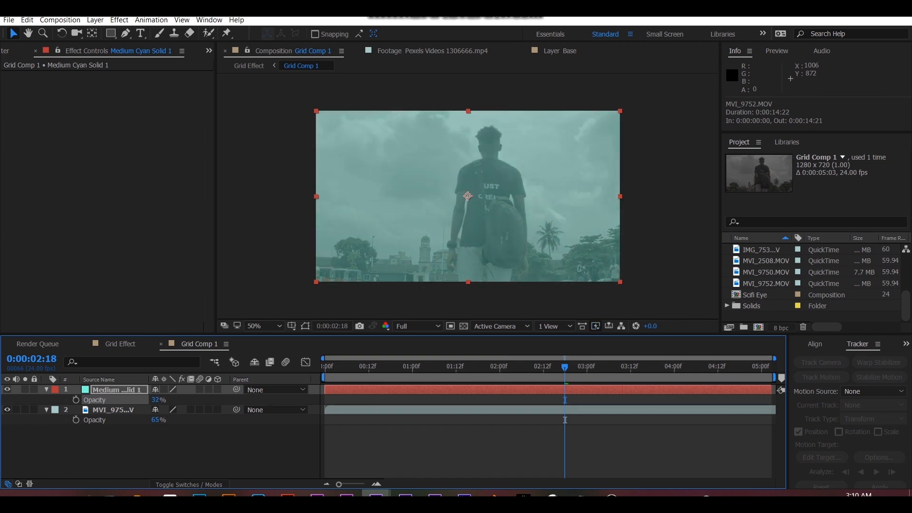
left_click(120, 343)
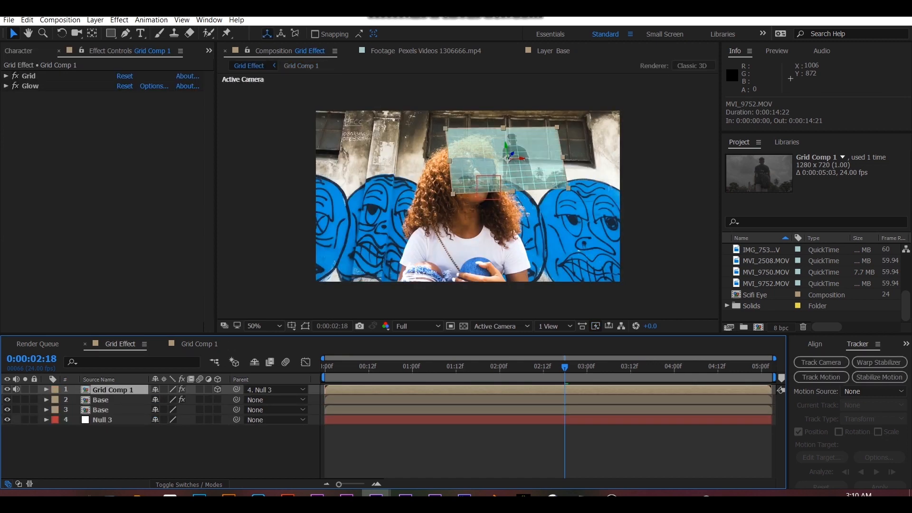
left_click_drag(564, 367, 524, 366)
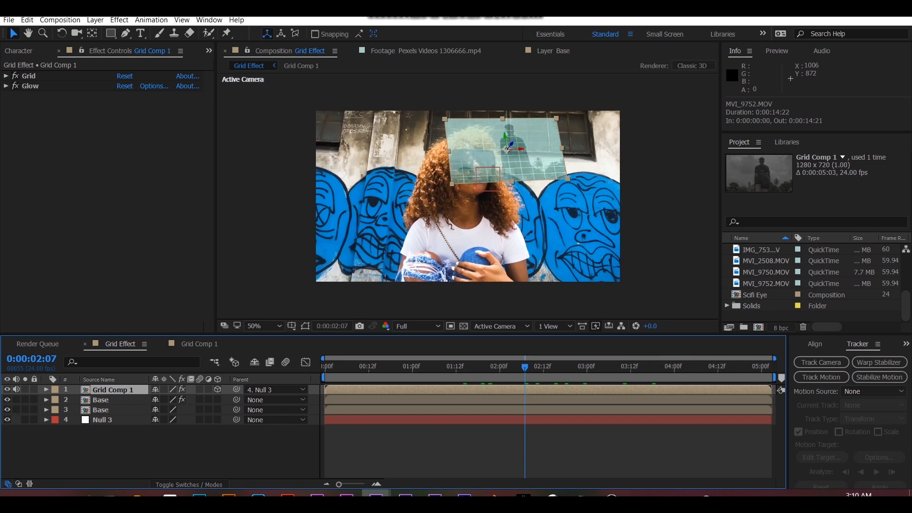
- Hide Grid Comp 1 and go to 0:00:01:12 with the woman's sunglasses framed at 200%
left_click(7, 389)
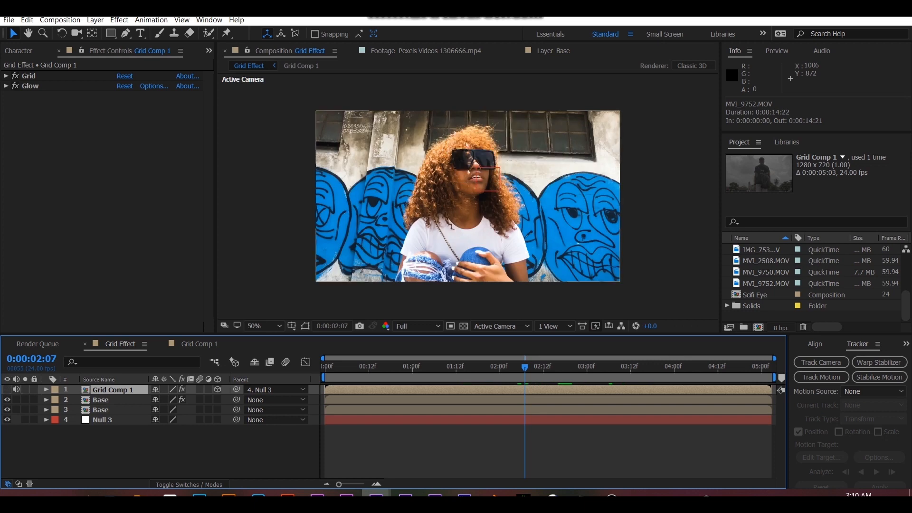
scroll(472, 163, "up", 4)
key("h")
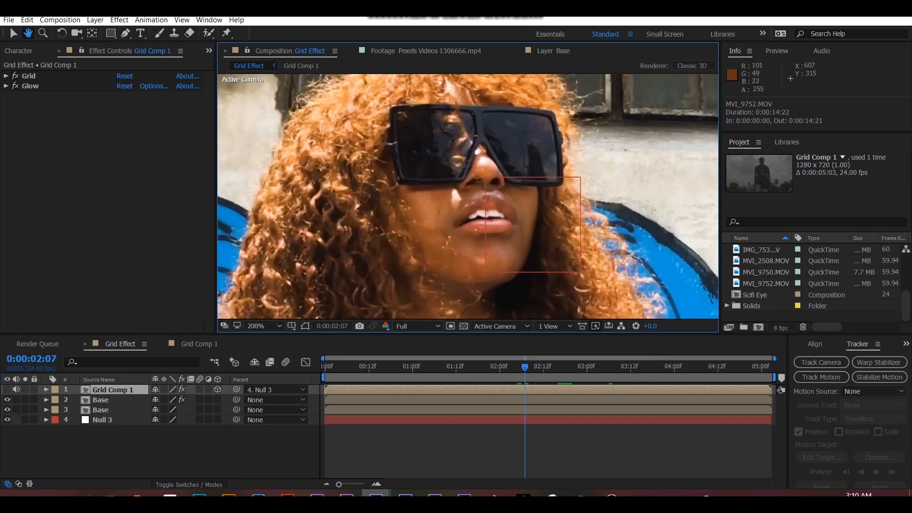
left_click_drag(472, 163, 458, 212)
left_click_drag(422, 367, 455, 367)
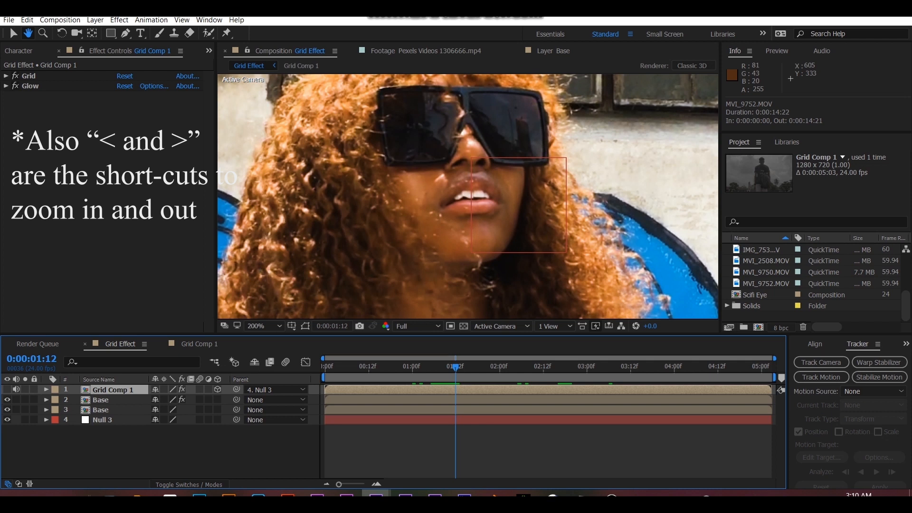
- Draw a closed six-point mask around the left-hand sunglass lens on the upper Base layer with the Pen tool
key("v")
left_click(436, 400)
key("g")
key("h")
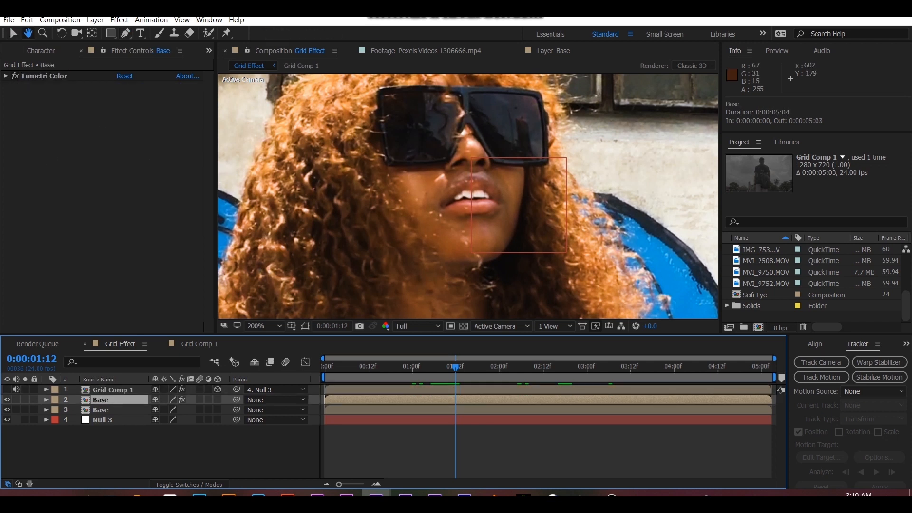
left_click_drag(468, 190, 463, 233)
key("g")
left_click(376, 132)
left_click(379, 181)
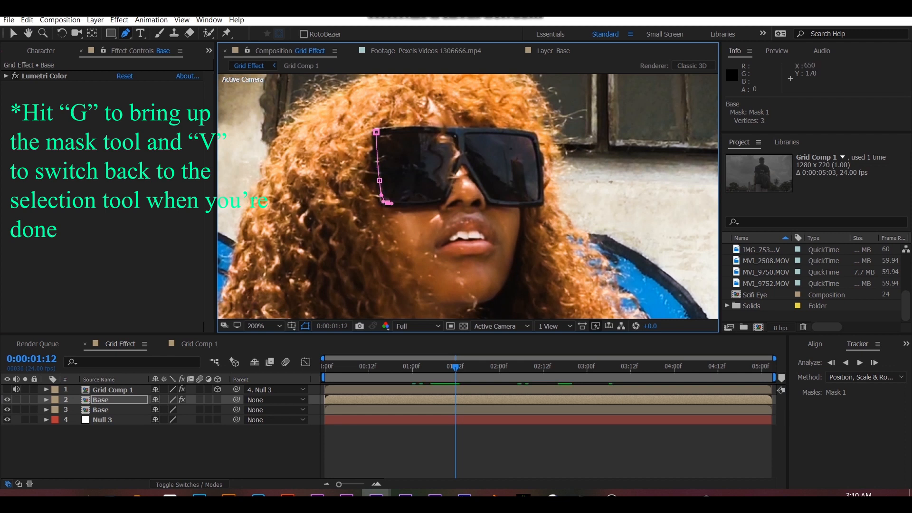
left_click(461, 161)
left_click(459, 129)
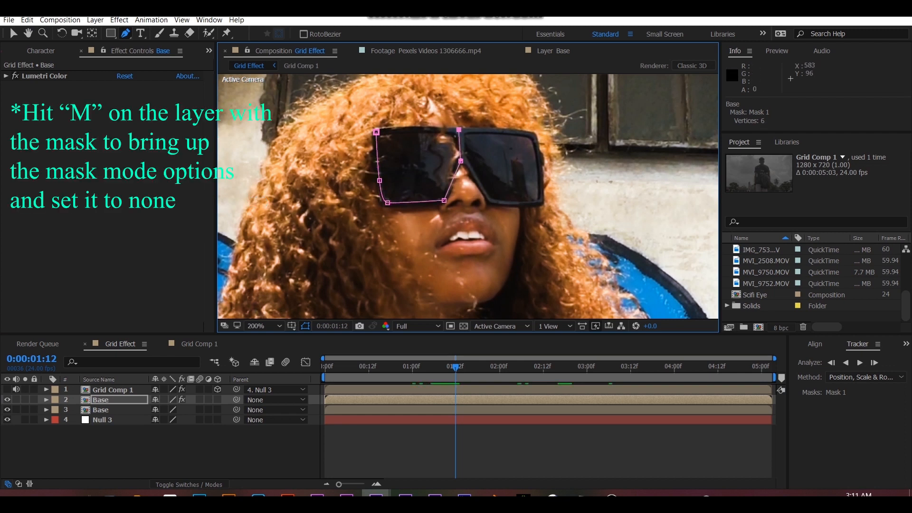
left_click(376, 132)
- Set the mode of the left-hand lens mask on the upper Base layer to None
key("m")
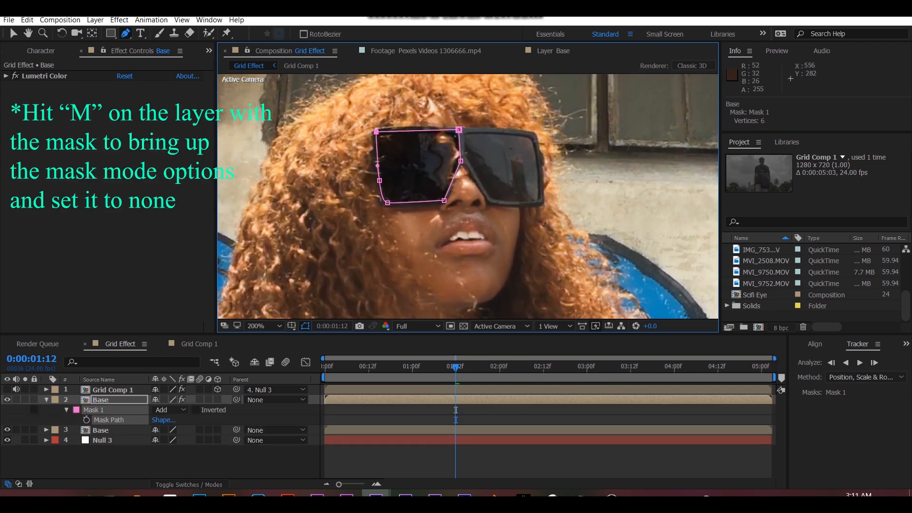
left_click(170, 409)
left_click(166, 329)
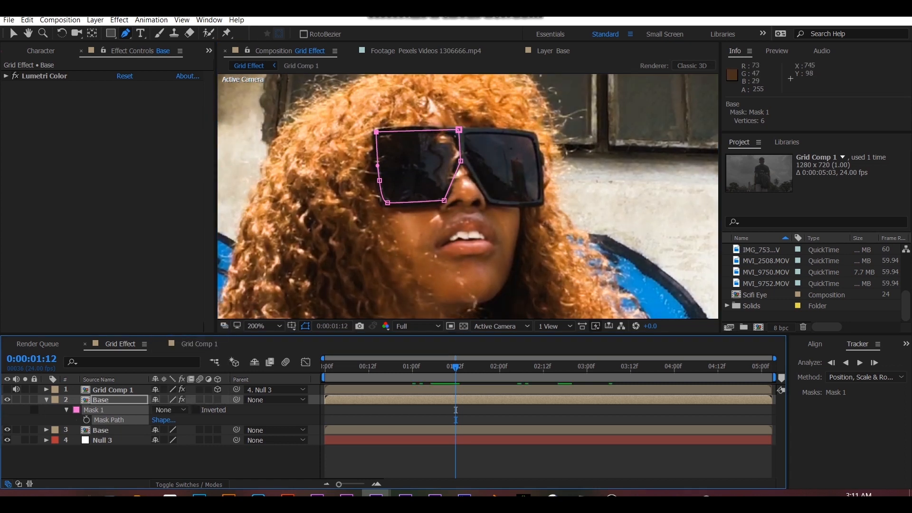
- Draw a closed eight-point mask around the right-hand sunglass lens on the upper Base layer with the Pen tool
left_click(534, 135)
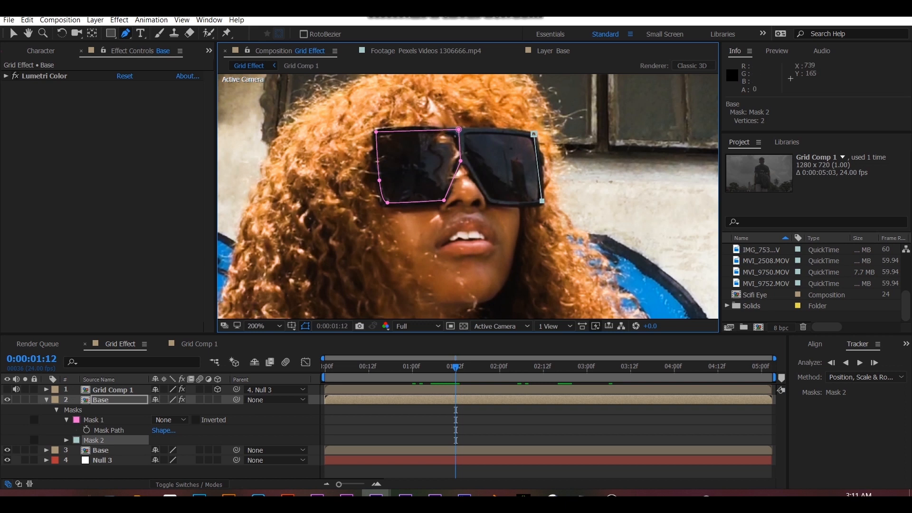
key("ctrl+z")
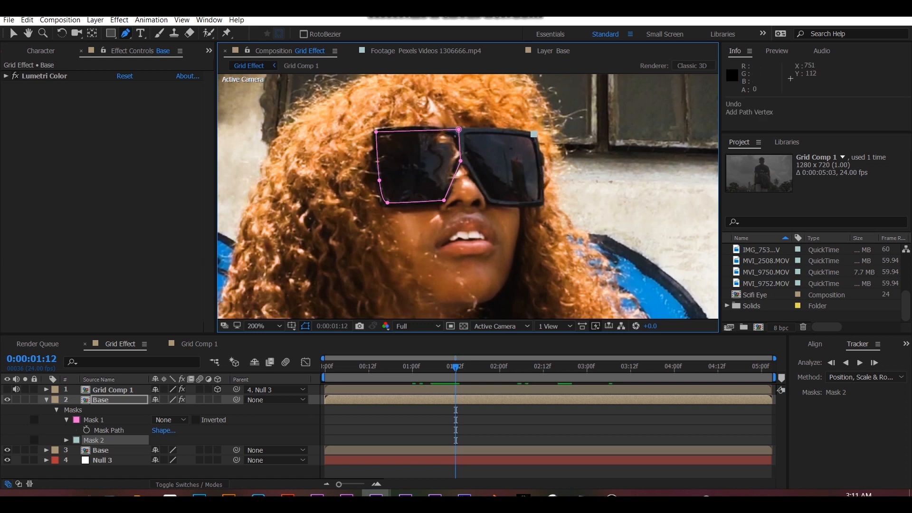
left_click(540, 161)
left_click(540, 203)
left_click(494, 203)
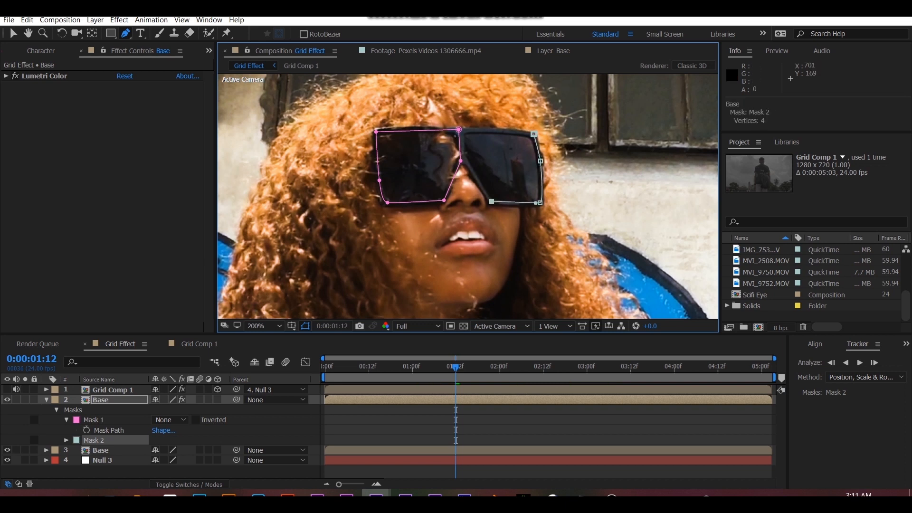
left_click(484, 192)
left_click(465, 159)
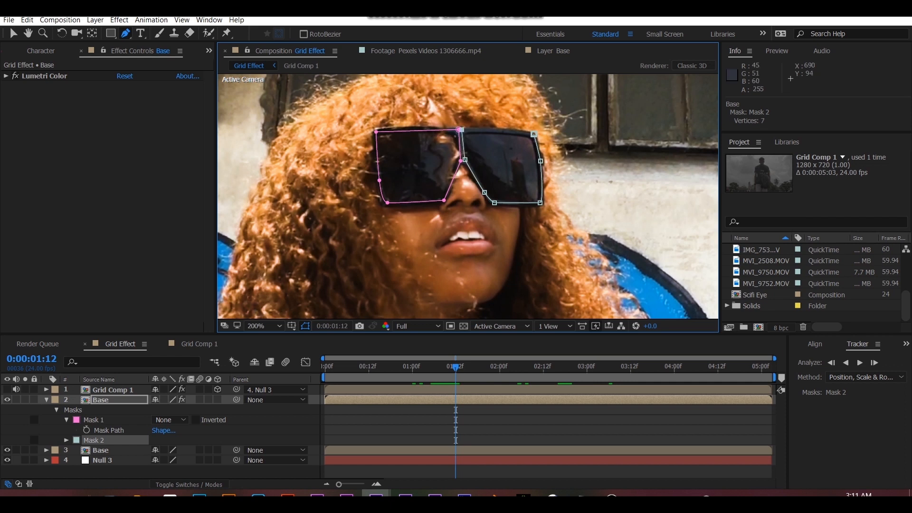
key("ctrl+z")
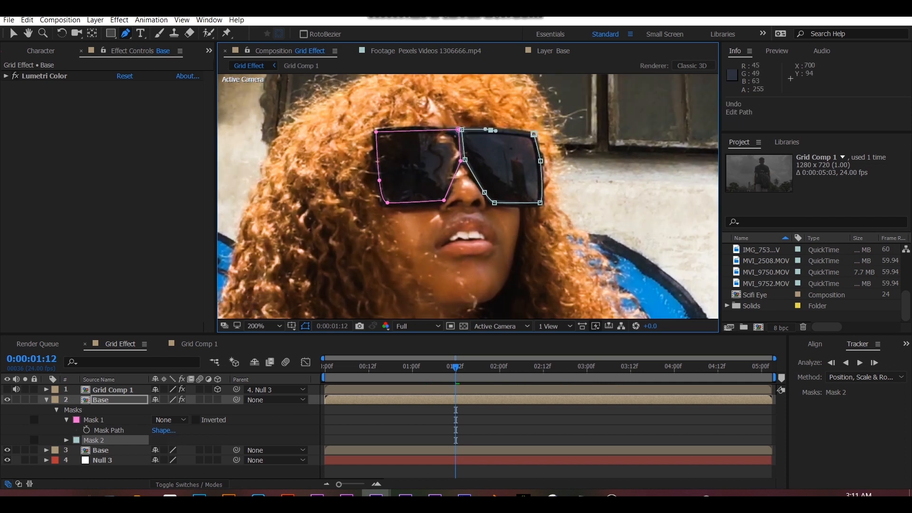
left_click(503, 130)
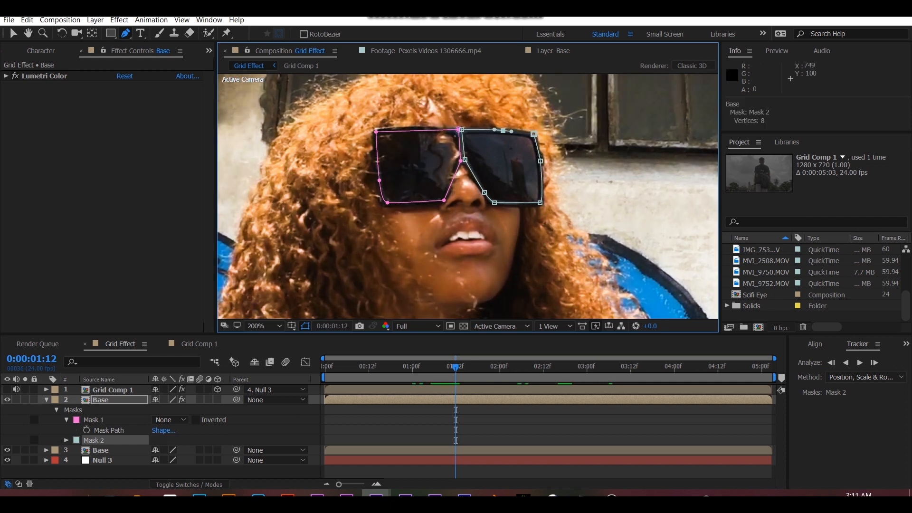
left_click(461, 129)
- Set the mode of the right-hand lens mask on the upper Base layer to None
left_click(161, 440)
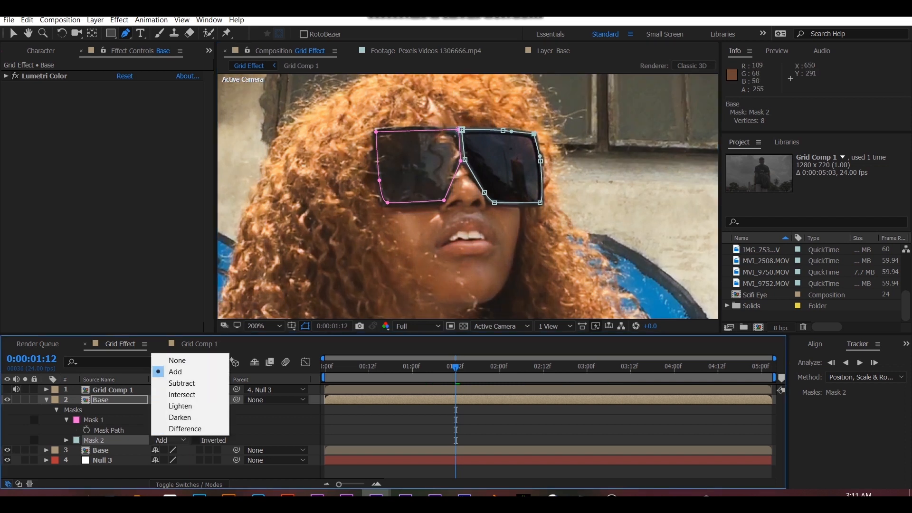
left_click(179, 361)
key("comma")
key("period")
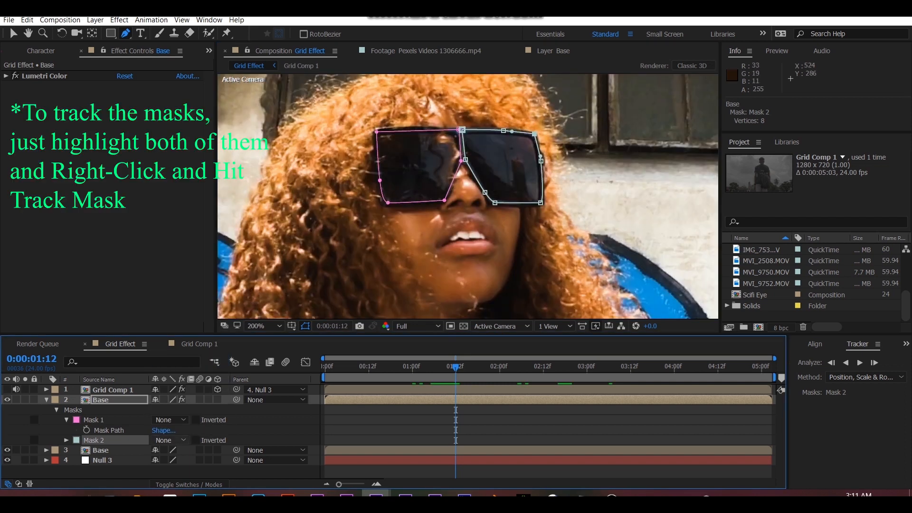
- Track both lens masks together forward from 0:00:01:12 to the end of the clip
left_click(95, 419)
left_click(95, 439, "shift")
right_click(125, 441)
left_click(159, 447)
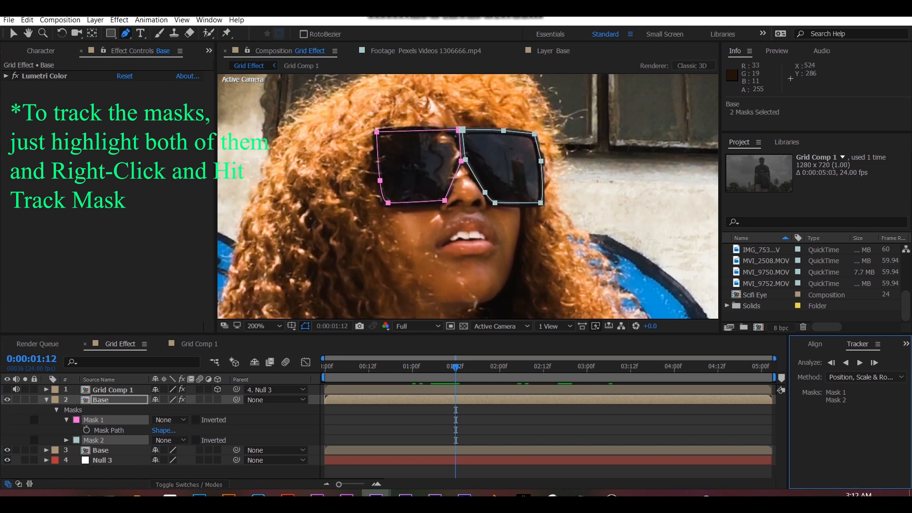
left_click(859, 362)
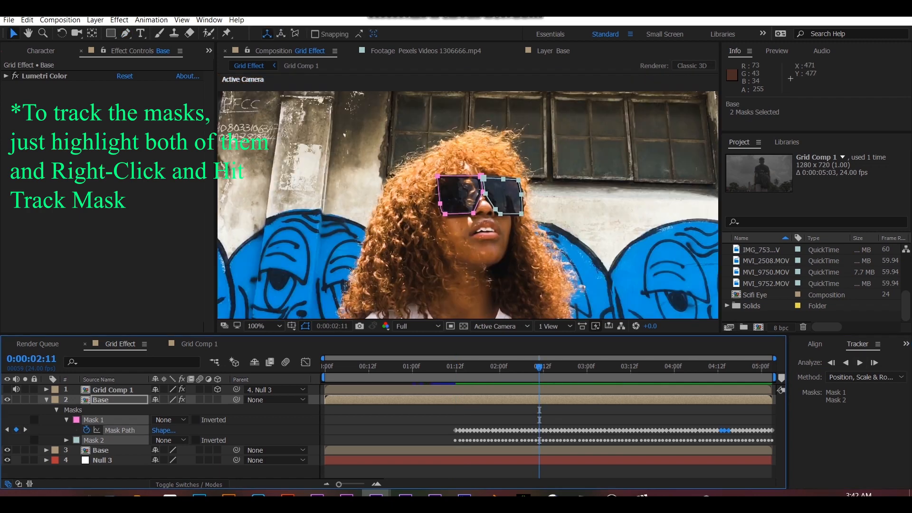
- Check the tracked masks at different times, reveal the upper Base layer's keyframed properties and go to 0:00:02:11
left_click_drag(681, 367, 492, 367)
left_click(474, 378)
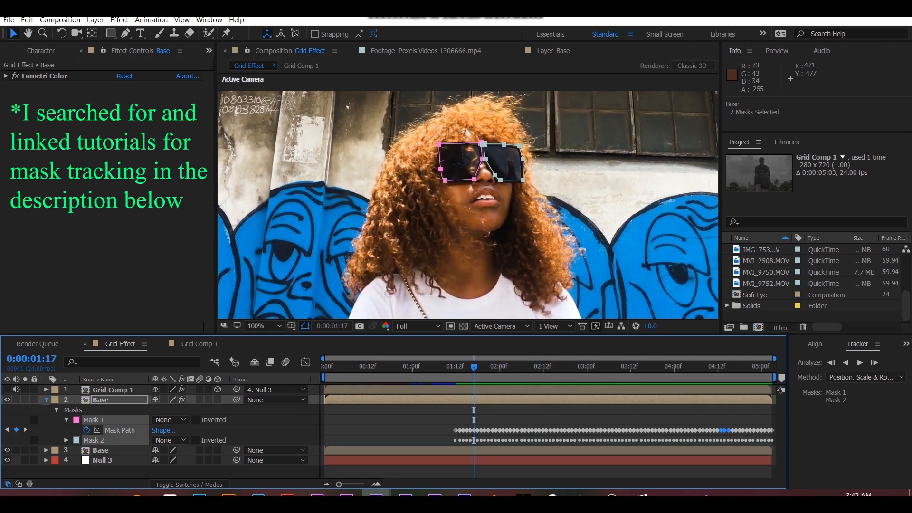
left_click(46, 400)
left_click(101, 399)
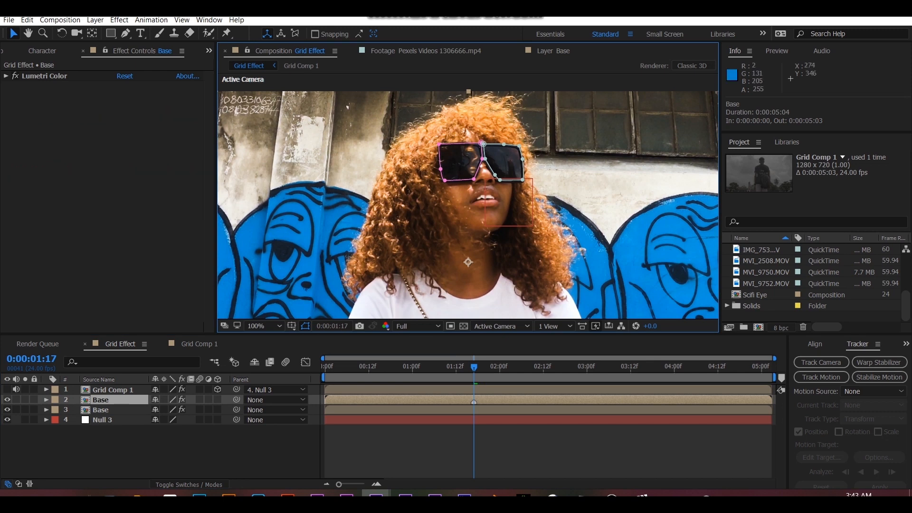
key("u")
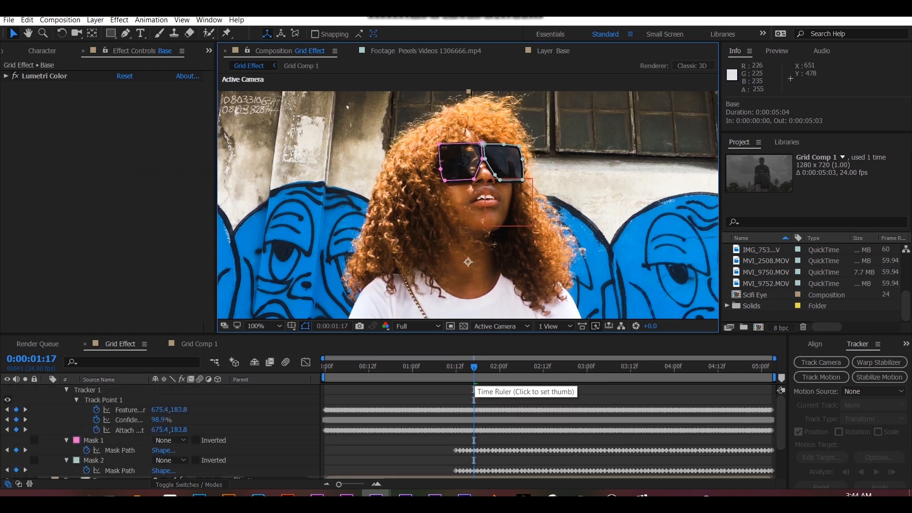
scroll(393, 432, "down", 2)
left_click(539, 367)
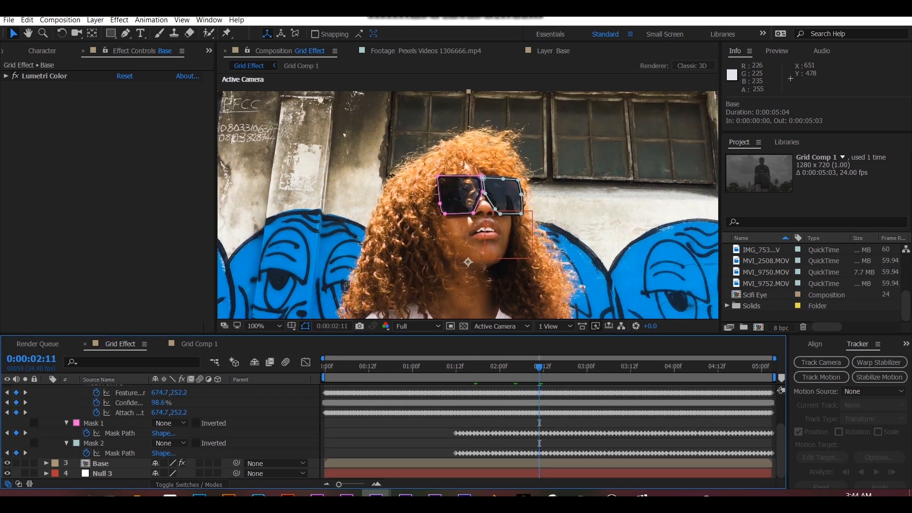
- Apply the Stroke effect with All Masks enabled to the upper Base layer and place it above Lumetri Color
key("ctrl+5")
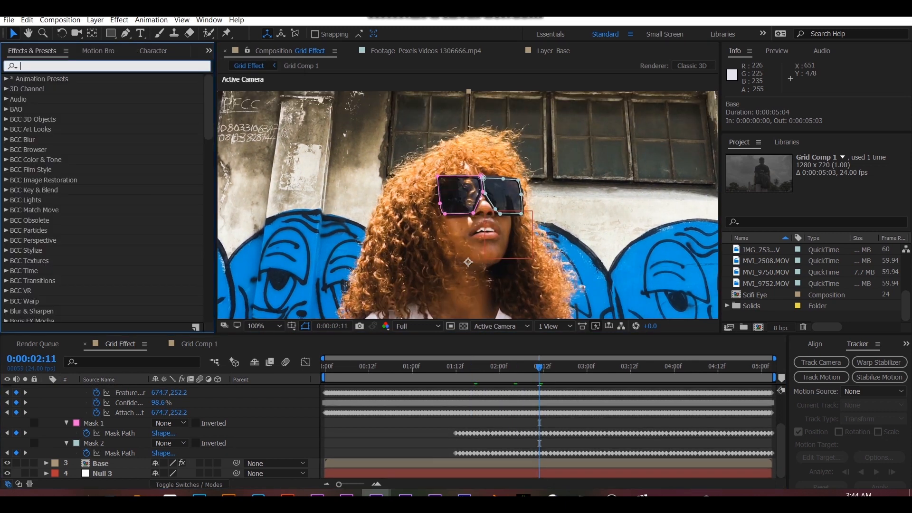
type("stroke")
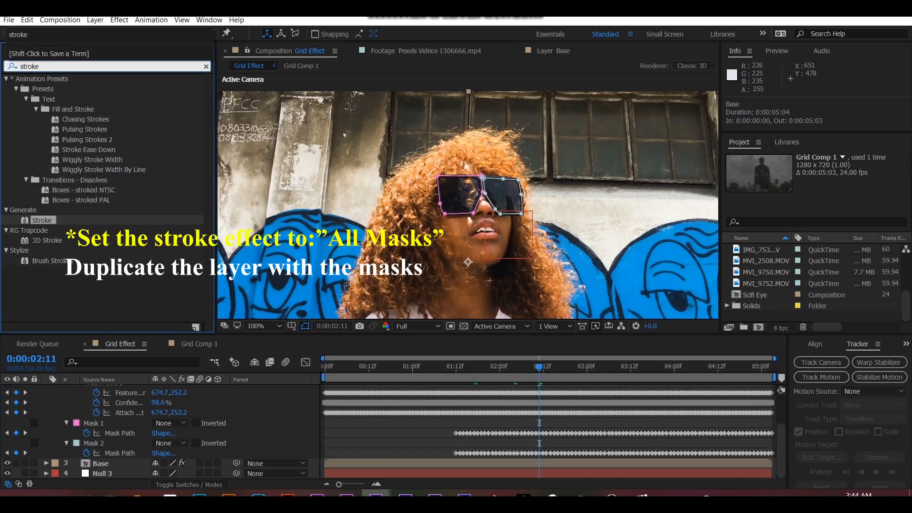
double_click(41, 220)
left_click(120, 106)
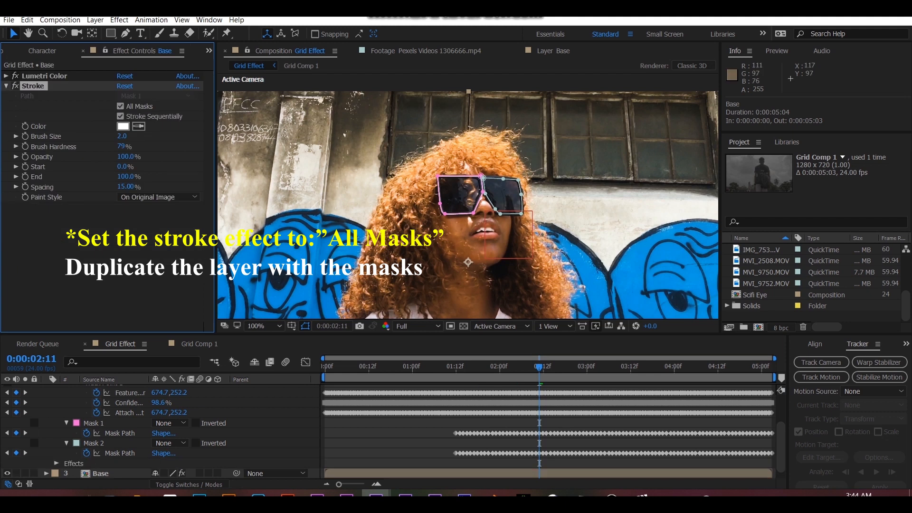
left_click_drag(33, 86, 32, 72)
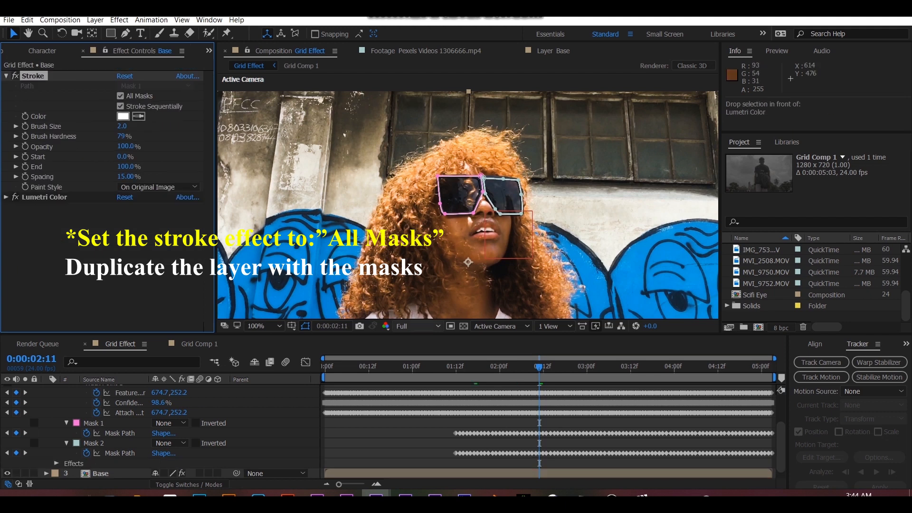
- Hide the mask outlines in the viewer and duplicate the upper Base layer with its masks and effects
left_click(305, 326)
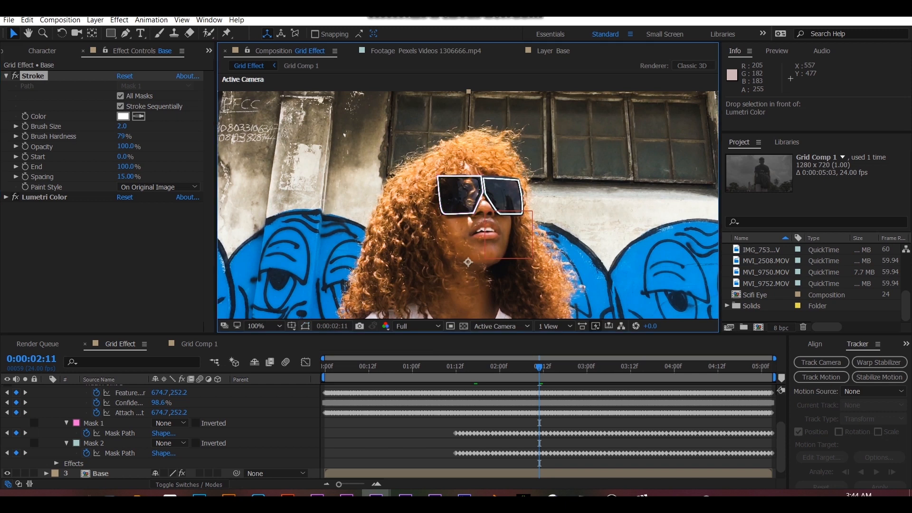
scroll(162, 427, "up", 3)
left_click(46, 400)
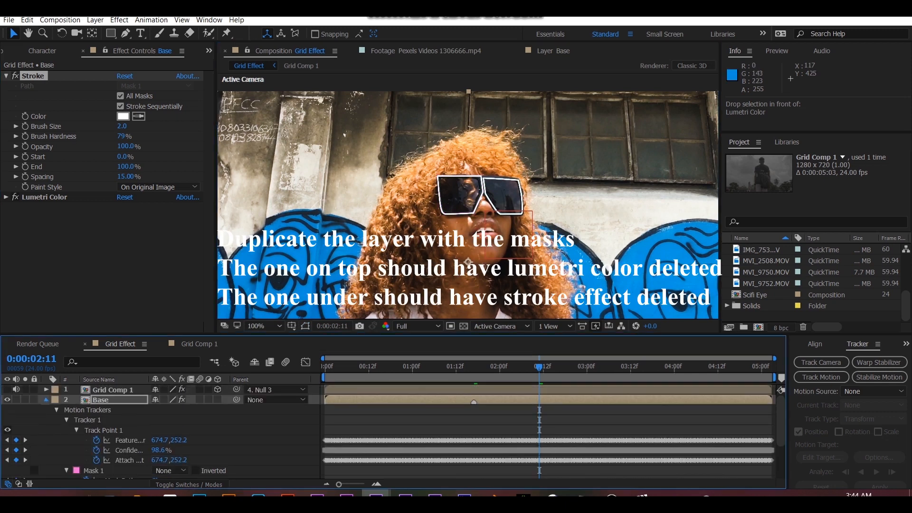
left_click(101, 400)
key("ctrl+d")
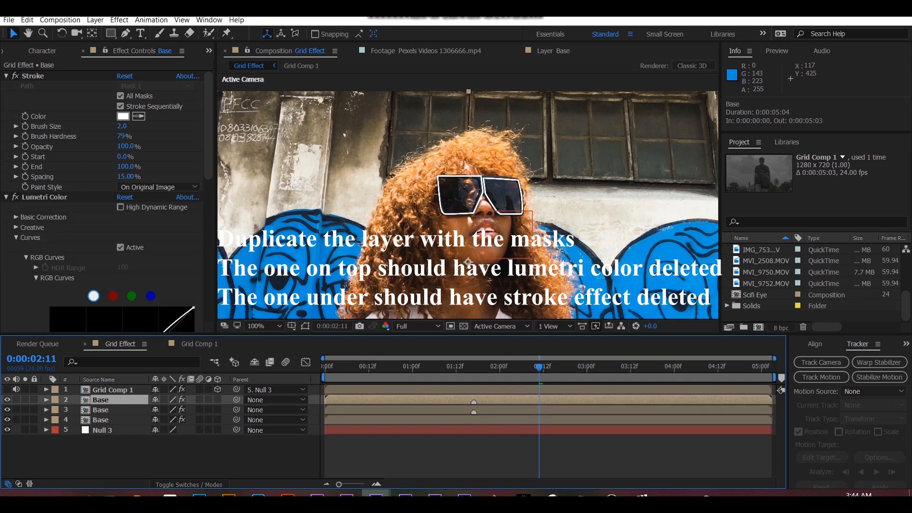
left_click(6, 76)
left_click(6, 86)
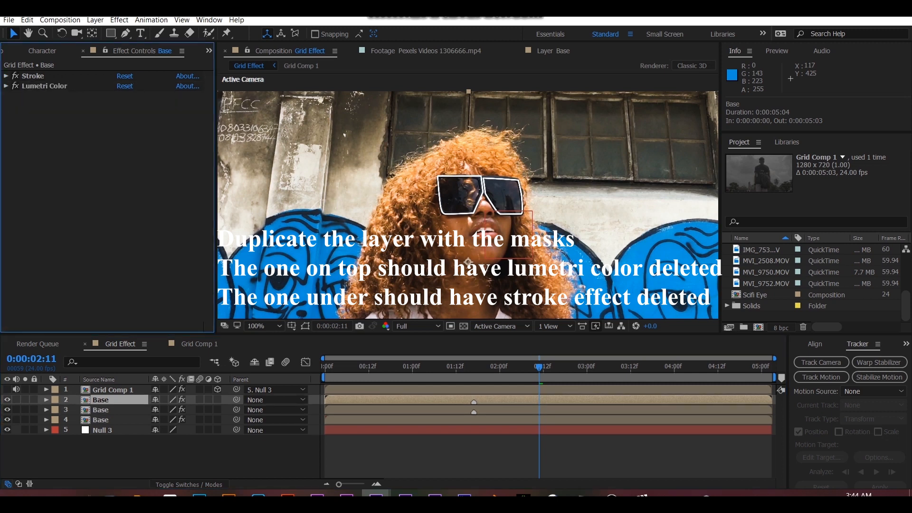
- Delete the Stroke effect from the middle Base layer, the lower of the two masked copies
left_click(101, 410)
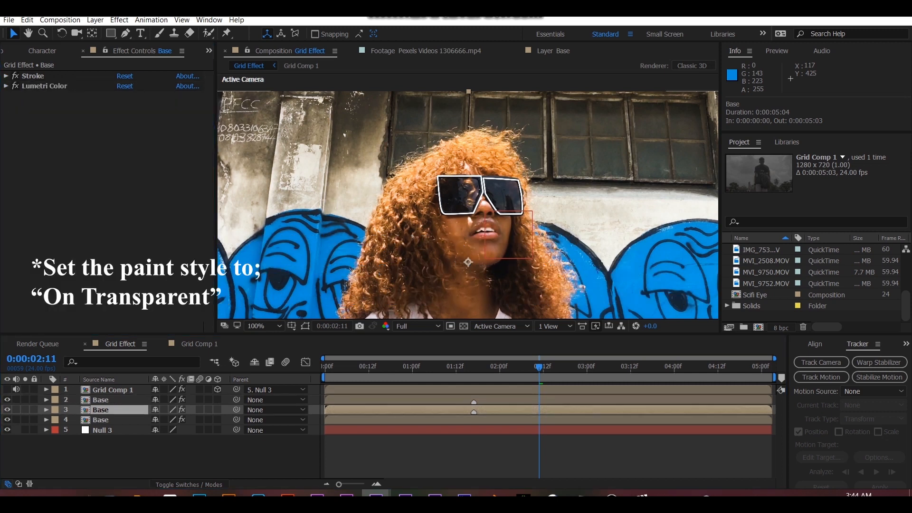
left_click(33, 76)
key("Delete")
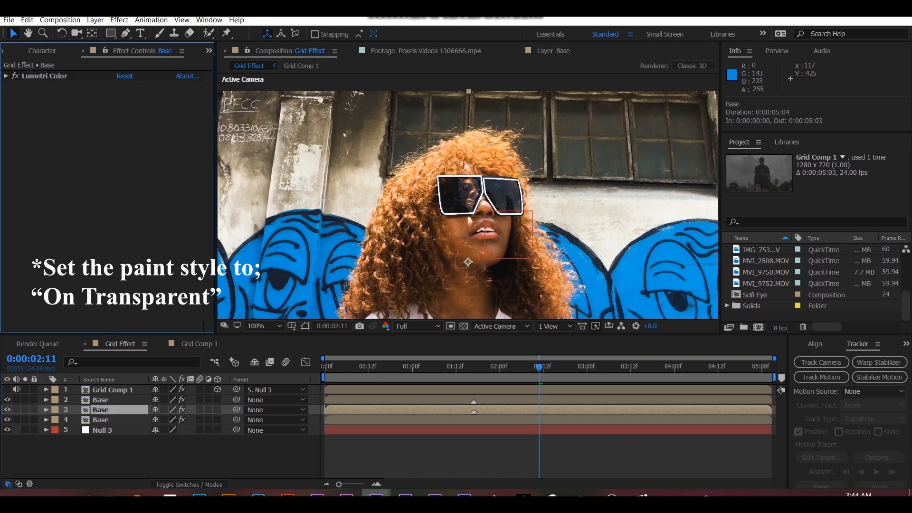
- On the topmost Base layer, turn off Lumetri Color and set the Stroke paint style to On Transparent
left_click(101, 400)
left_click(14, 86)
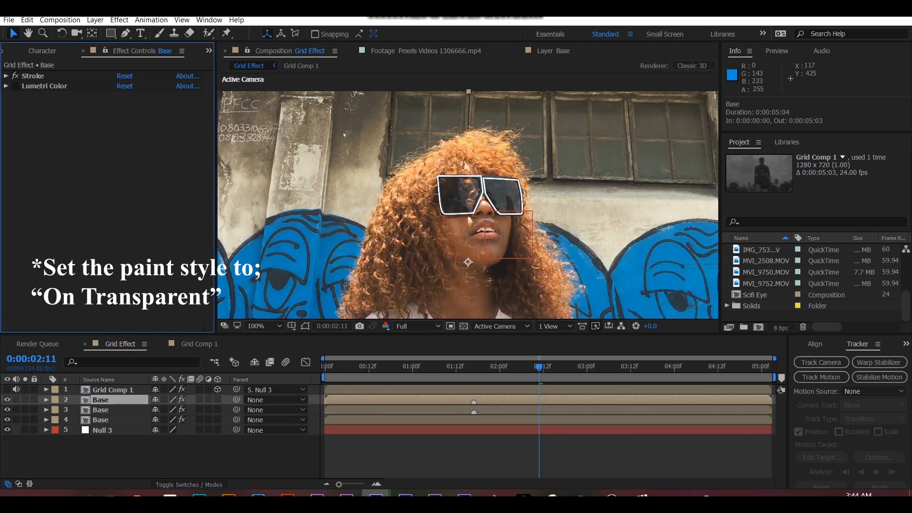
left_click(6, 76)
left_click(160, 187)
left_click(152, 205)
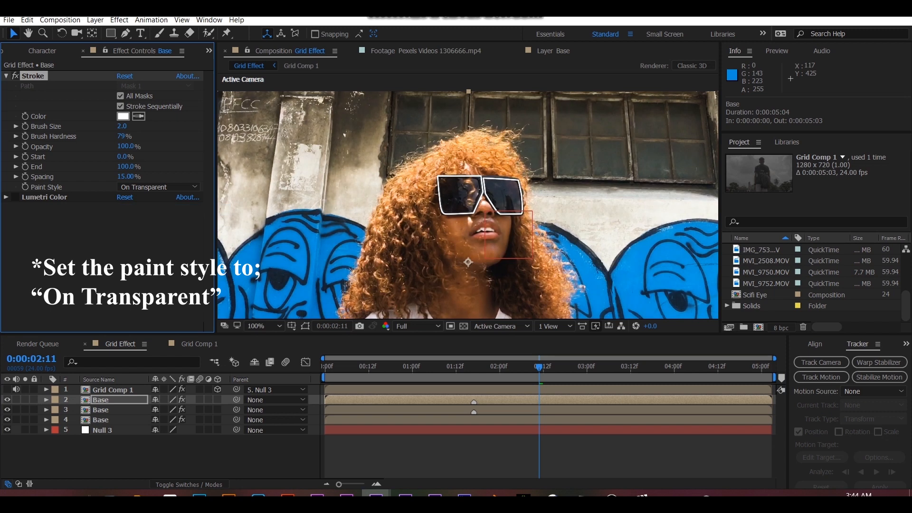
- Try Stroke brush sizes of 0.5 and 1 on the topmost Base layer and set the size back to 2
left_click(122, 126)
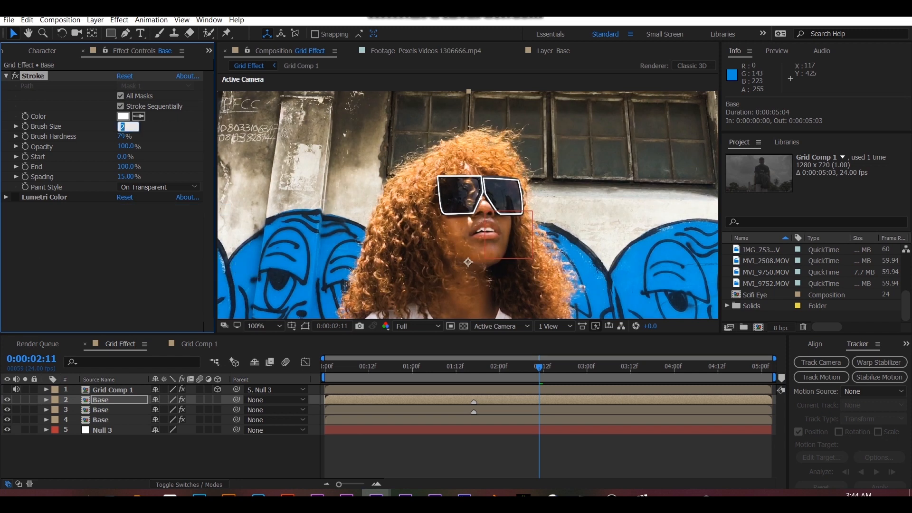
type("0.5")
key("Return")
left_click(129, 127)
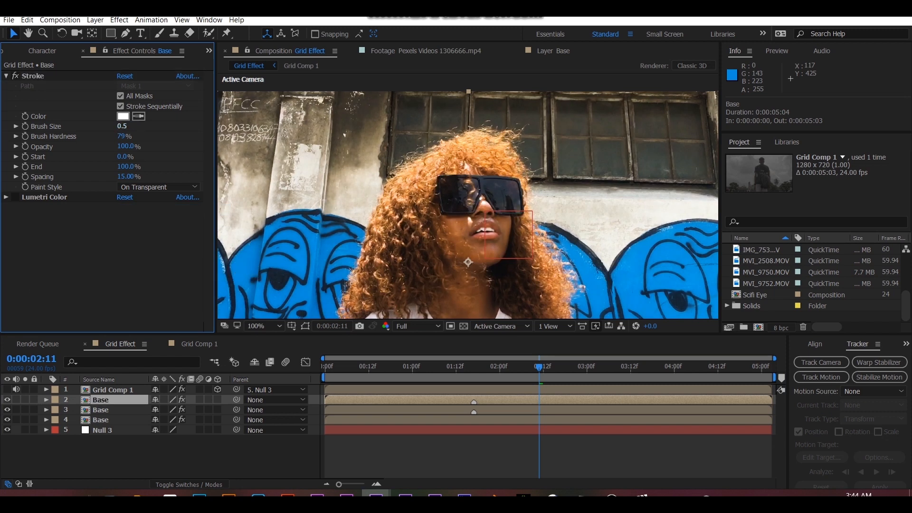
type("1")
key("Return")
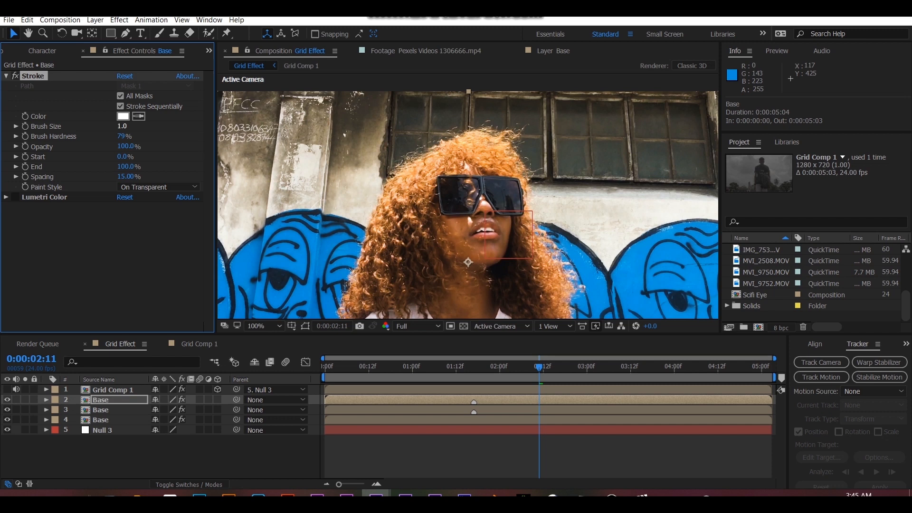
type("2")
key("Return")
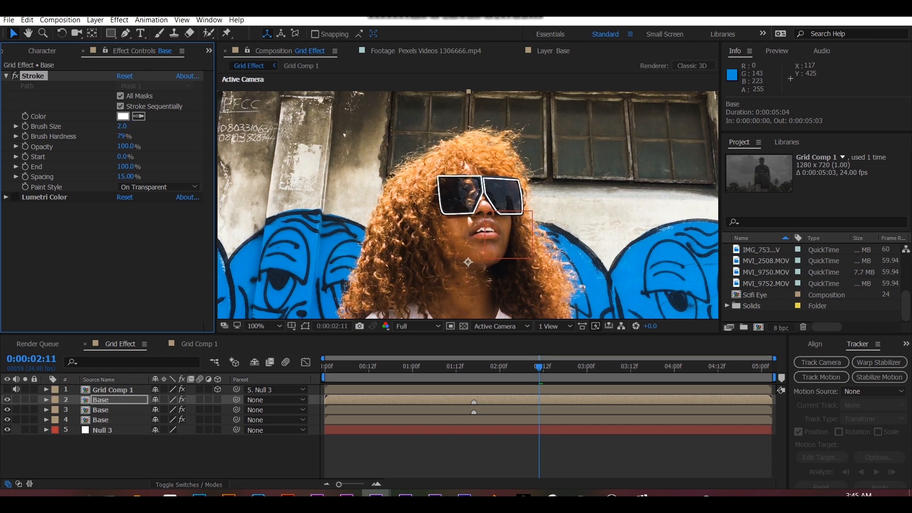
- Apply the Stylize Glow effect to the topmost Base layer and delete its Lumetri Color effect
left_click(209, 51)
left_click(254, 65)
left_click(71, 66)
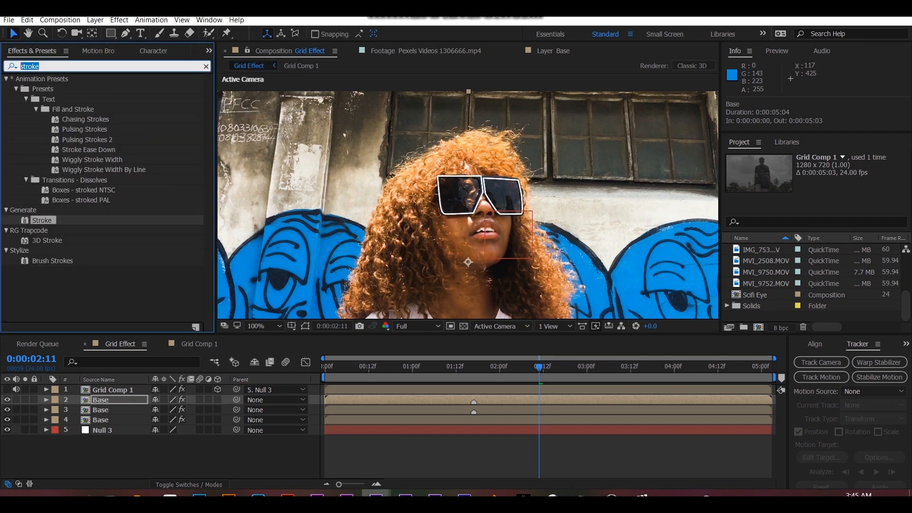
type("glow")
scroll(104, 200, "down", 10)
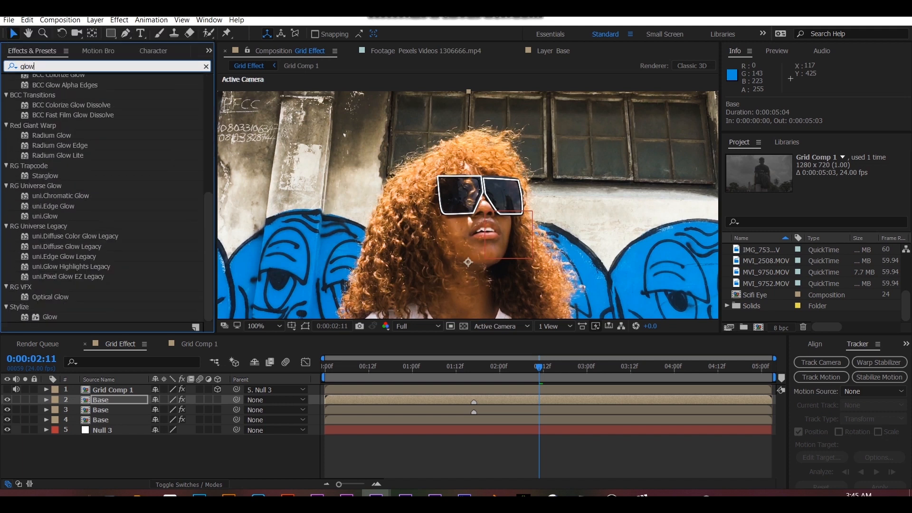
double_click(50, 317)
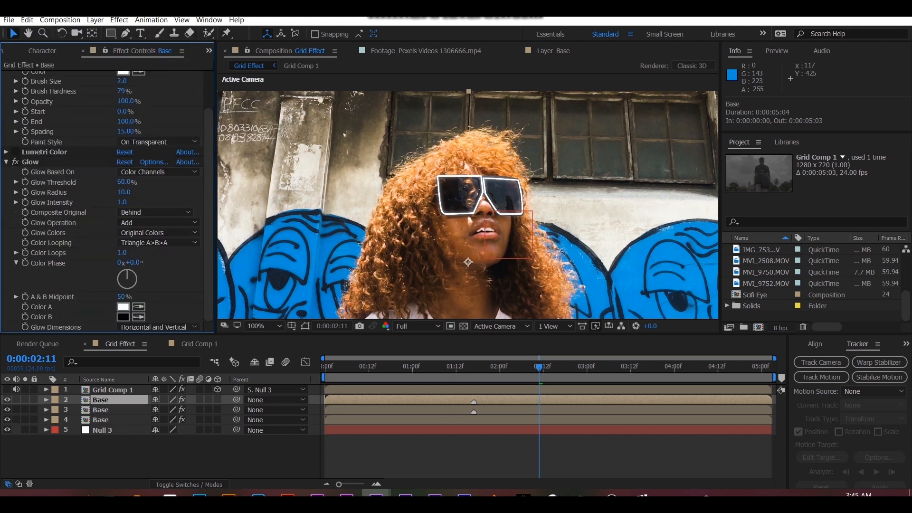
left_click(44, 152)
key("Delete")
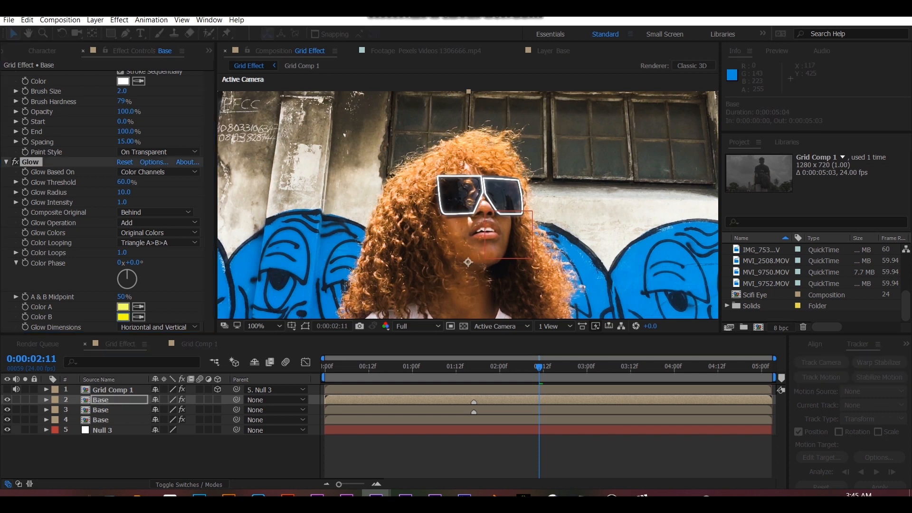
- Base the Glow on the Alpha Channel and use A & B Colors with two yellow tones
left_click(157, 171)
left_click(152, 181)
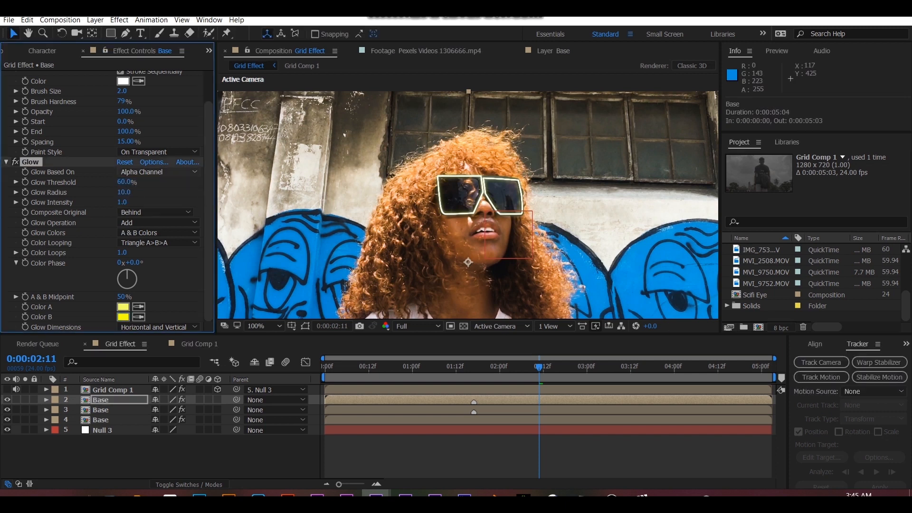
- Try a Glow Intensity of 5 on the topmost Base layer and set it to 3
key("Return")
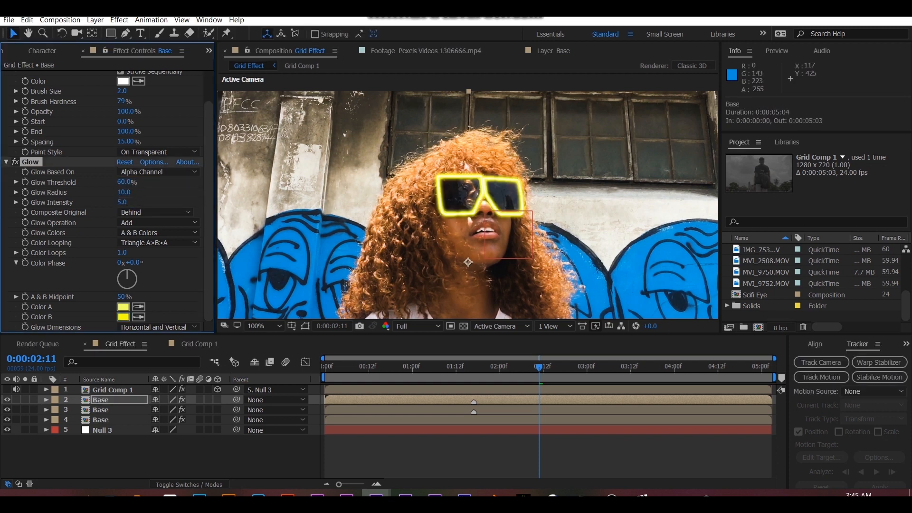
type("2")
key("Return")
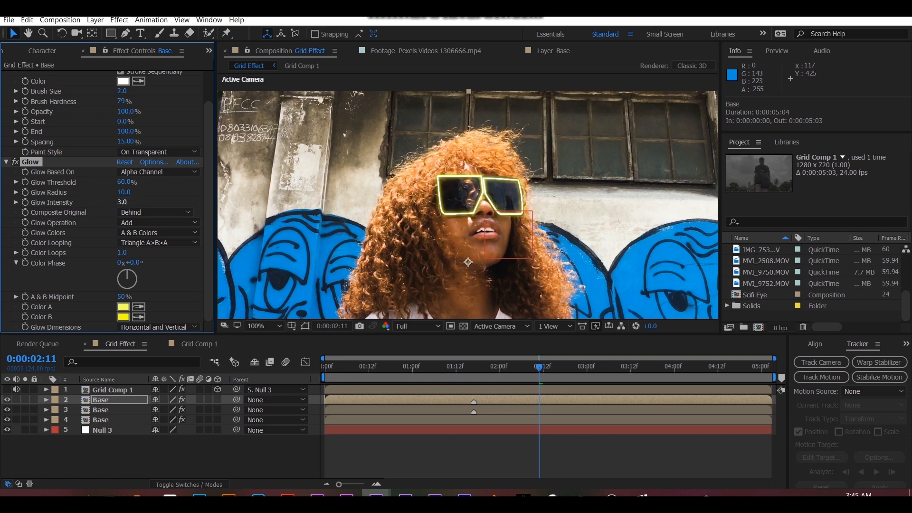
- Set the Stroke color on the topmost Base layer to light yellow, FFF08C
scroll(107, 201, "up", 3)
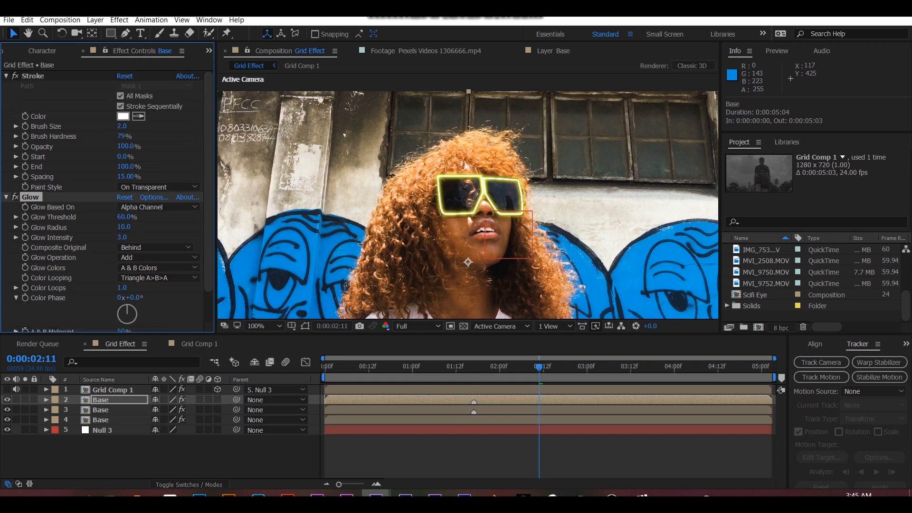
left_click(123, 116)
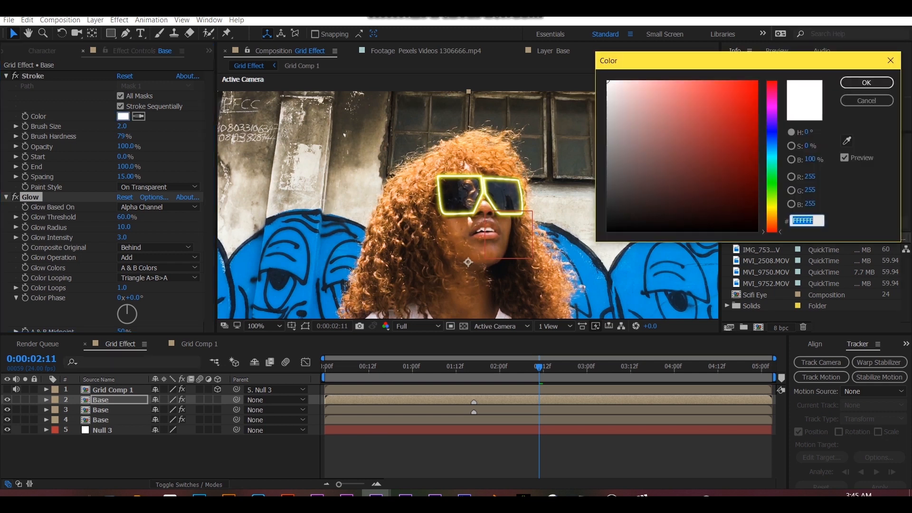
left_click(772, 207)
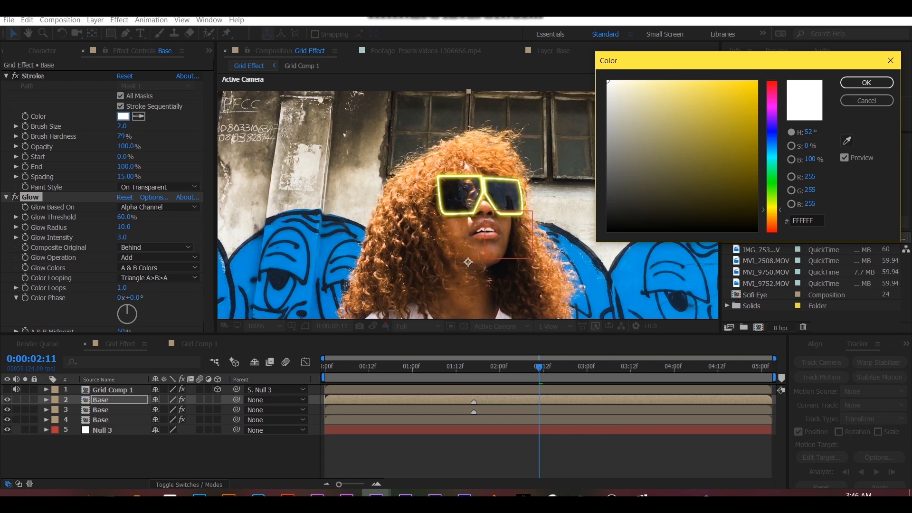
left_click_drag(674, 82, 673, 81)
left_click(866, 83)
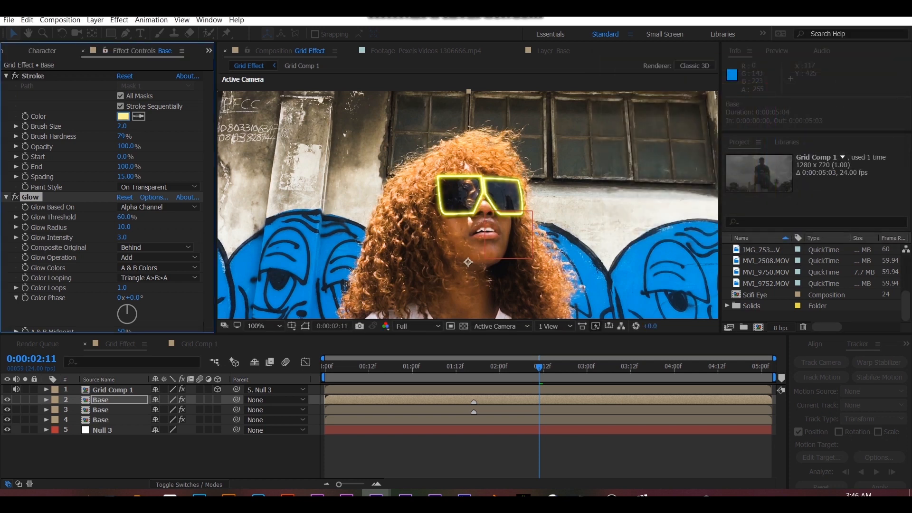
- Change the Glow colors to teal tones, with Color A as 63FFC7 and Color B as 00FFC0
scroll(107, 199, "down", 2)
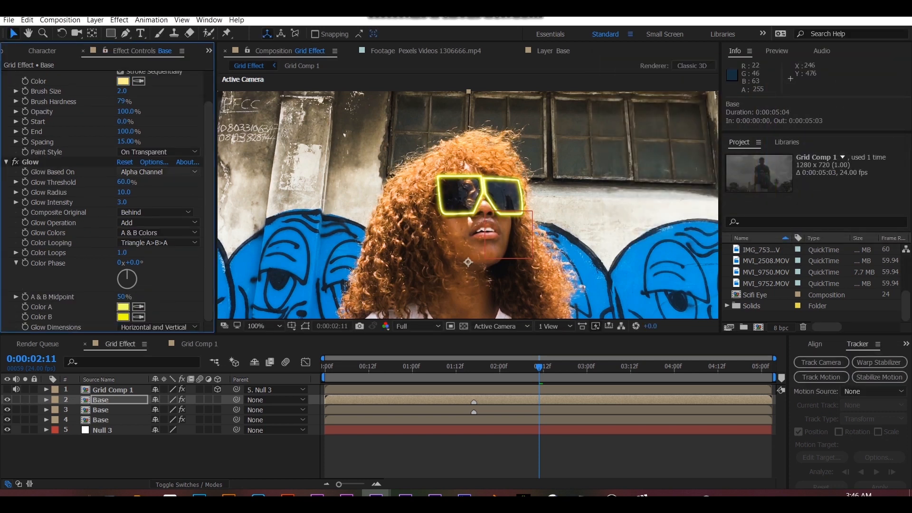
left_click(123, 307)
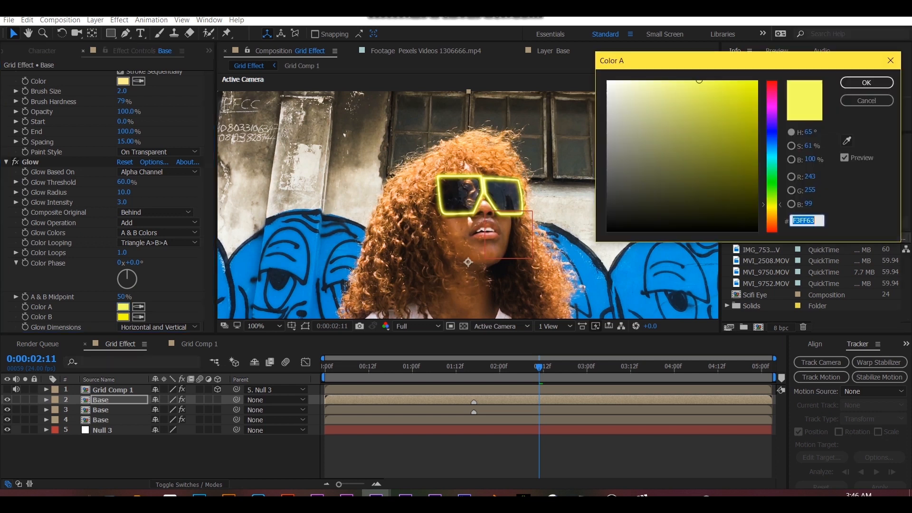
type("63FFB5")
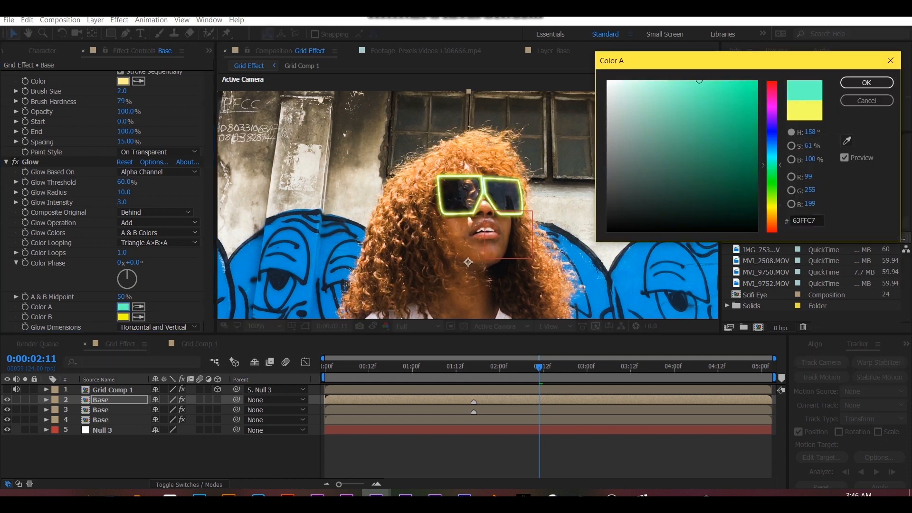
left_click(866, 83)
left_click(123, 317)
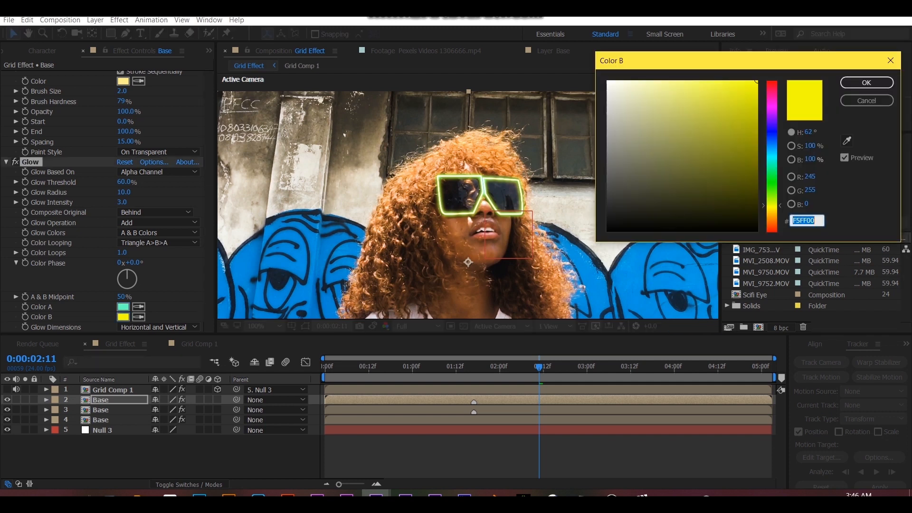
type("00FFBB")
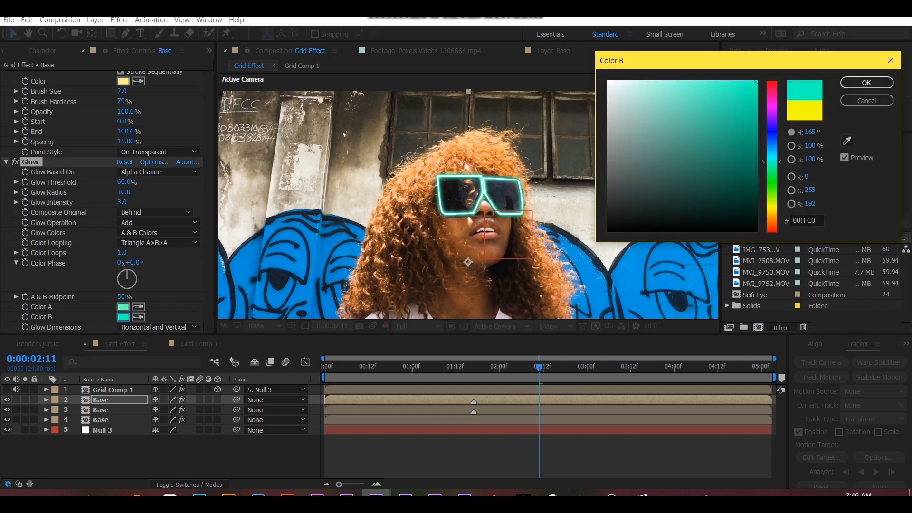
left_click(867, 83)
- Change the Stroke color on the topmost Base layer to light green, 8CFFB3
scroll(123, 143, "up", 2)
left_click(123, 116)
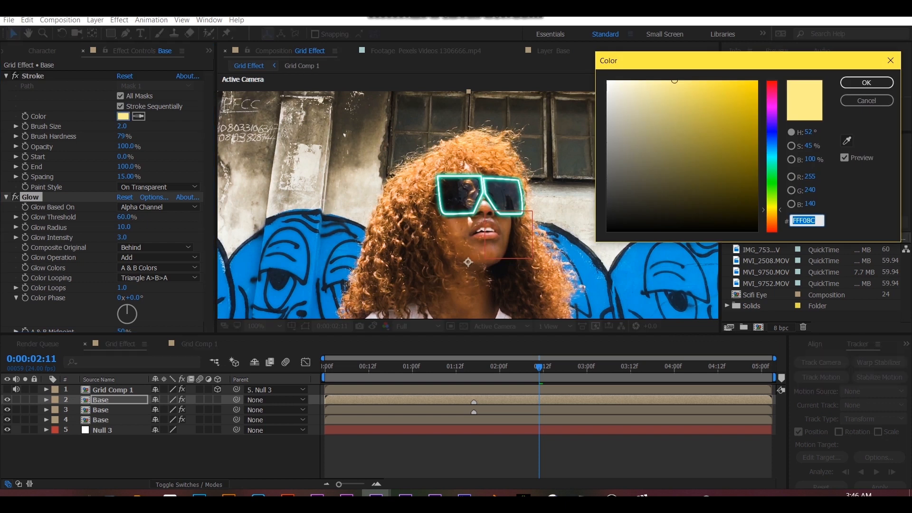
type("8CFFF4")
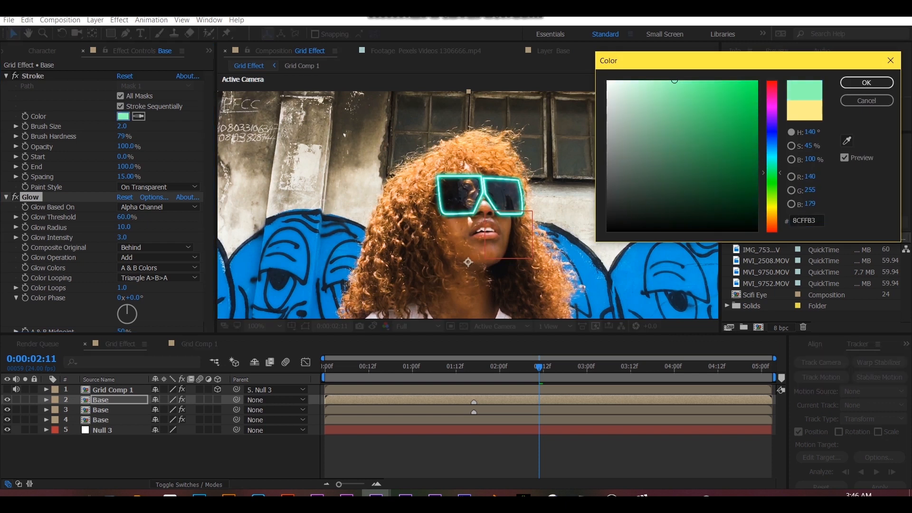
left_click(867, 83)
- Make Grid Comp 1 visible and move it up and to the right of her face, to about position 163.9, -77.3, -266.3
left_click(7, 390)
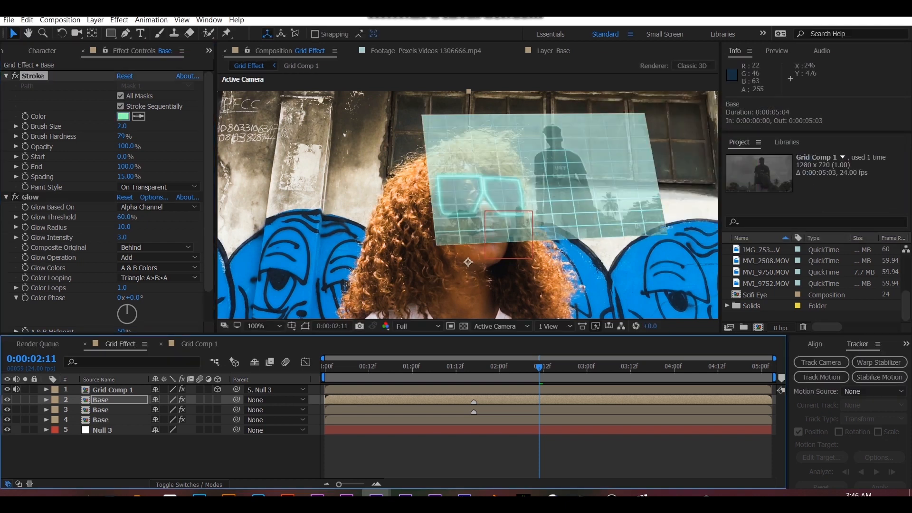
scroll(520, 273, "down", 2)
scroll(521, 273, "up", 1)
scroll(521, 273, "up", 1)
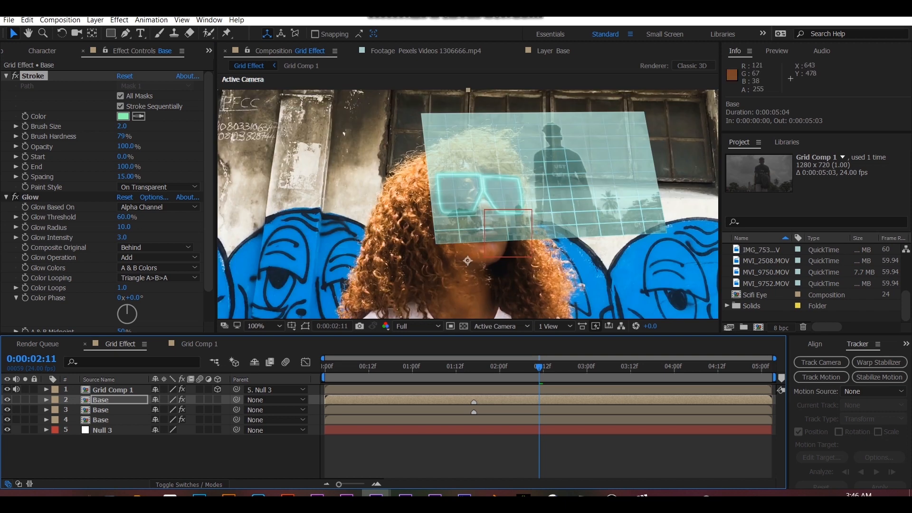
left_click(567, 217)
left_click_drag(555, 164, 568, 129)
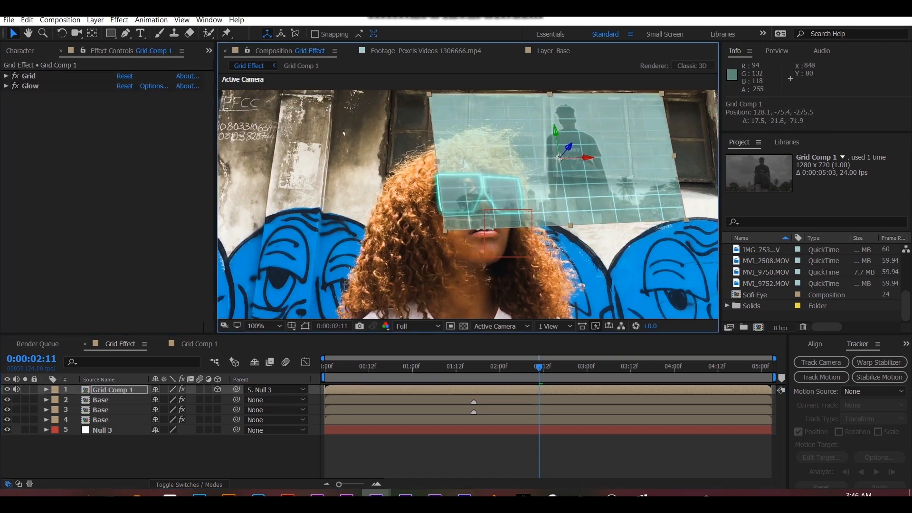
left_click_drag(593, 159, 613, 159)
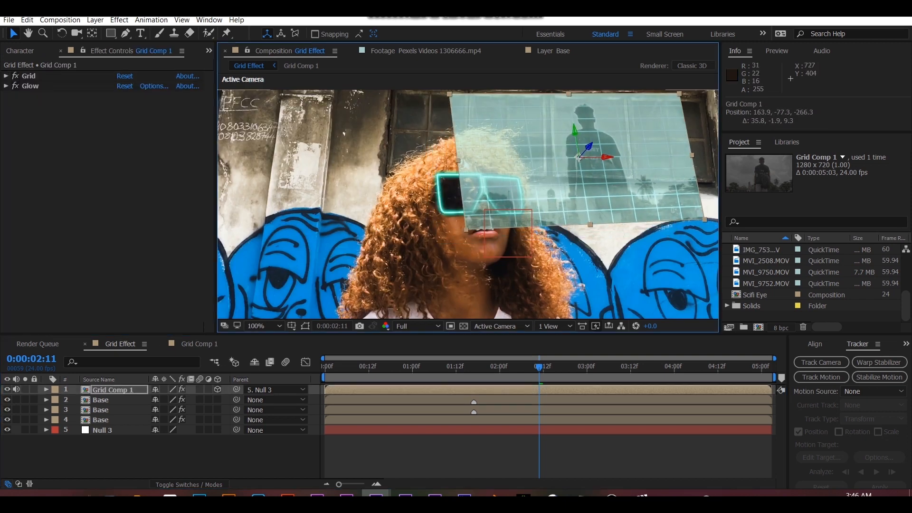
- Reveal the topmost Base layer's keyframed properties and go to the first Mask Path keyframes at 0:00:01:12
scroll(504, 275, "down", 1)
left_click_drag(538, 367, 405, 368)
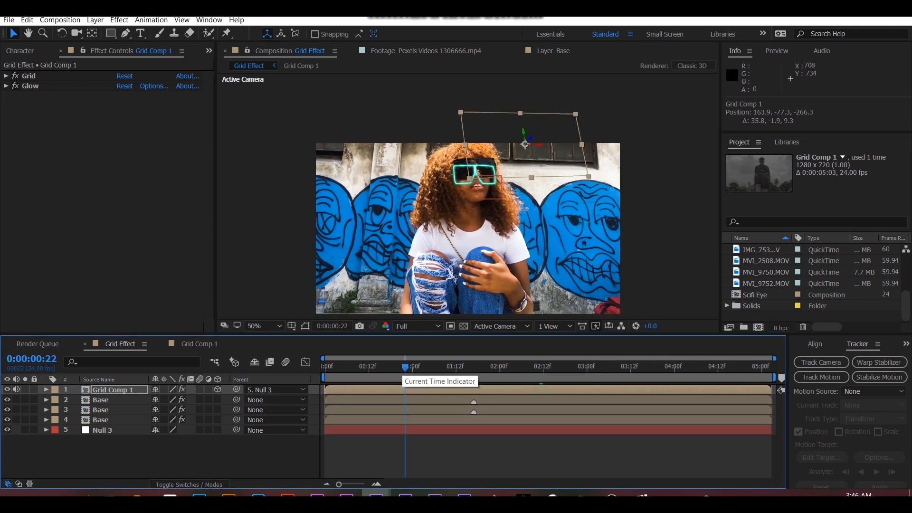
left_click(113, 390)
left_click(101, 400)
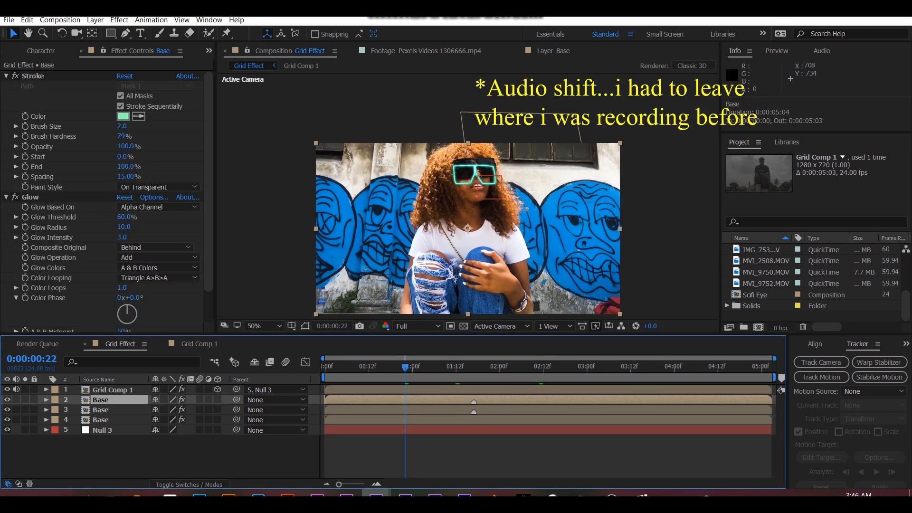
key("u")
scroll(161, 428, "down", 5)
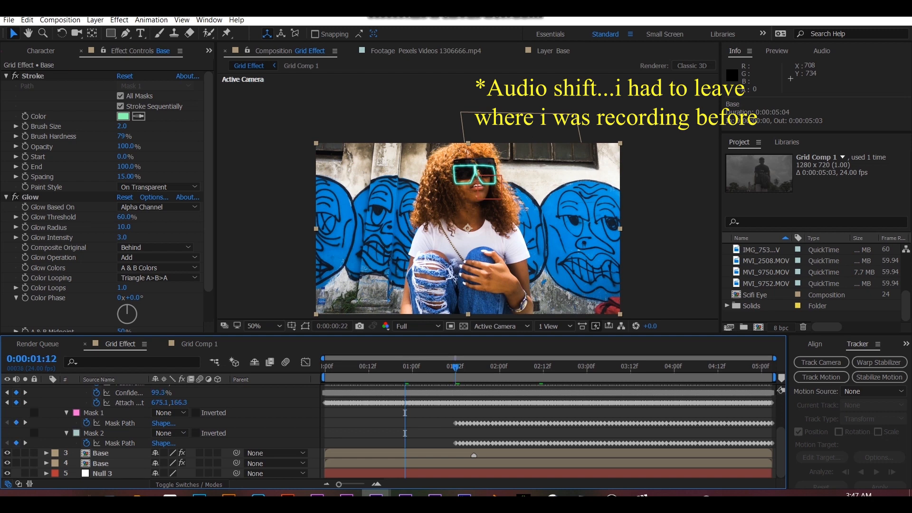
- Add an Opacity keyframe of 100% to the topmost Base layer at 0:00:01:16
left_click_drag(455, 368, 470, 368)
scroll(470, 427, "up", 3)
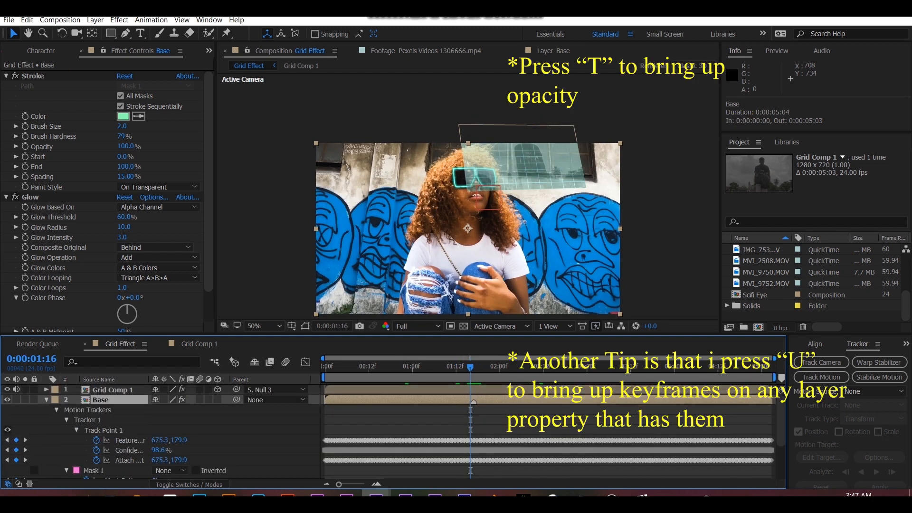
key("t")
left_click(77, 410)
key("u")
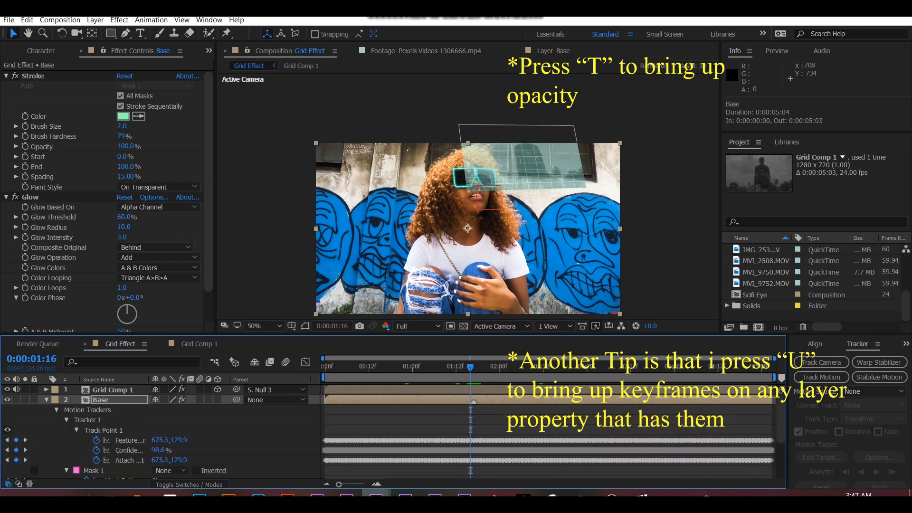
- Keyframe the topmost Base layer as fully transparent at 0:00:01:12 and collapse its properties
scroll(162, 428, "down", 3)
left_click(456, 368)
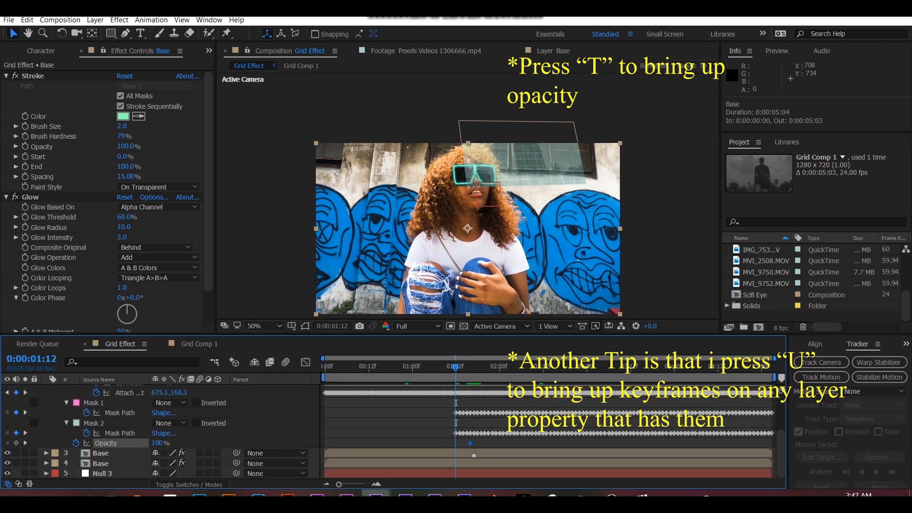
scroll(161, 428, "up", 3)
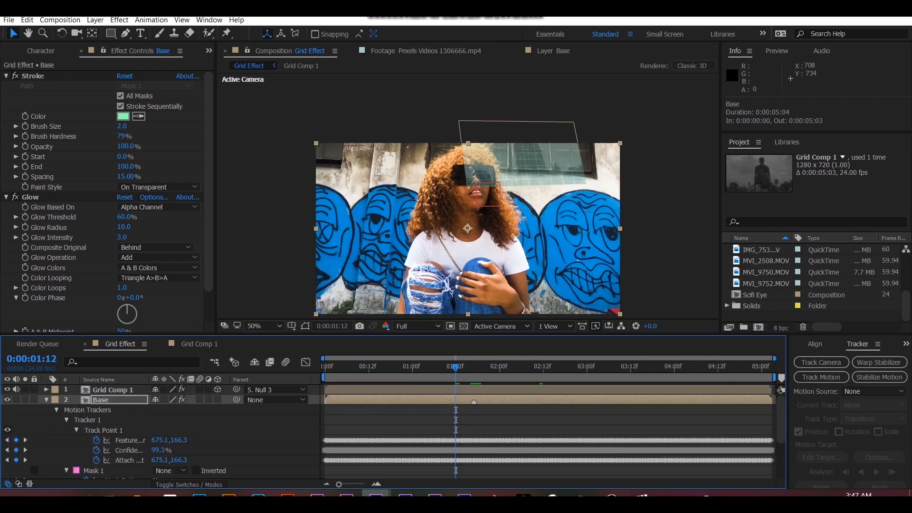
key("u")
- Retime Grid Comp 1's Opacity keyframes to run from 0:00:01:13 to 0:00:02:05 and preview the fade-in
left_click_drag(456, 367, 474, 367)
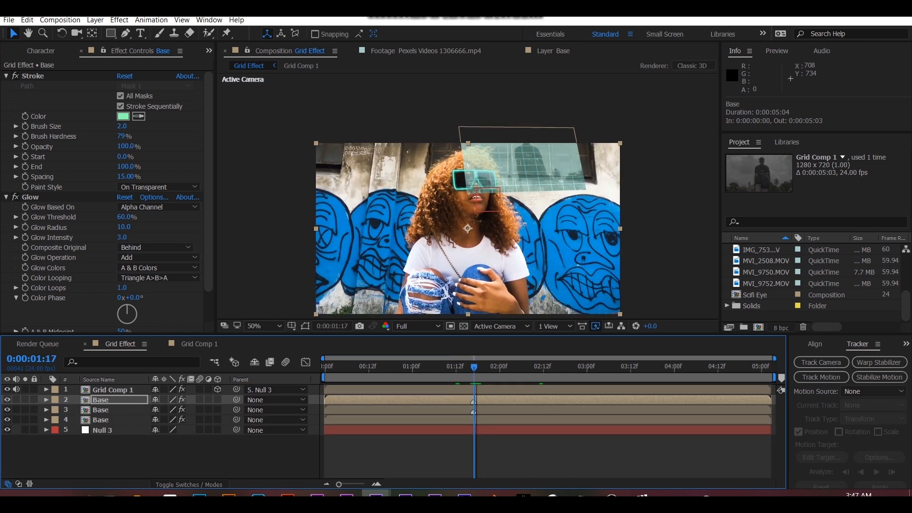
left_click(113, 390)
key("u")
left_click_drag(501, 396, 395, 403)
left_click_drag(423, 400, 467, 399)
key("space")
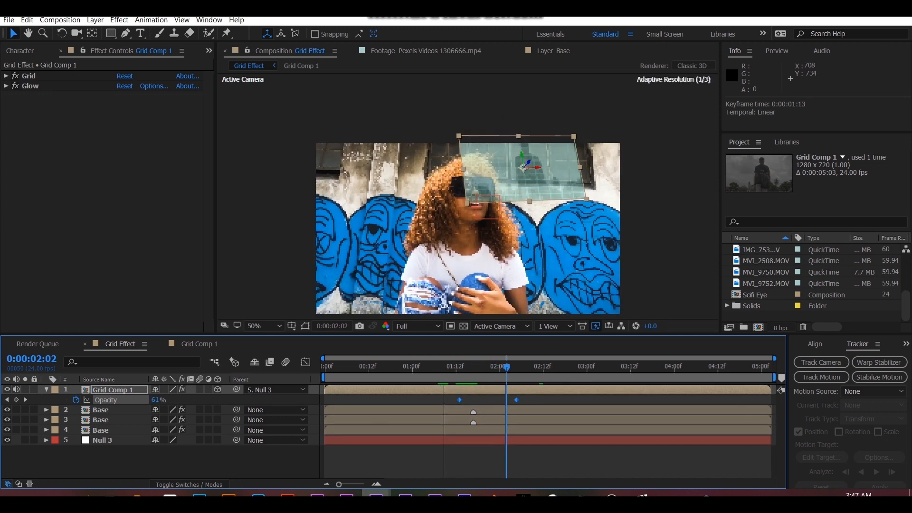
left_click_drag(492, 366, 517, 366)
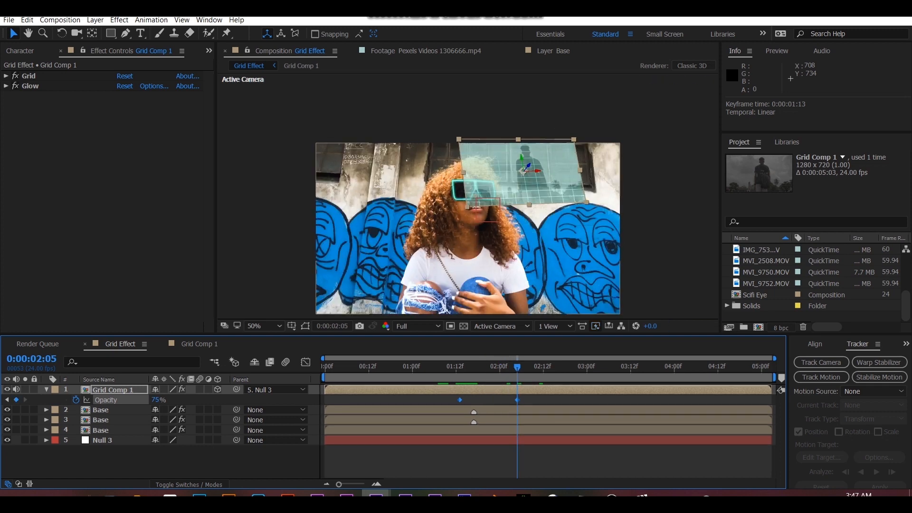
- Check the topmost Base layer's opacity keyframe timing and play back the composition
left_click(101, 420)
left_click(101, 410)
key("u")
scroll(388, 429, "down", 3)
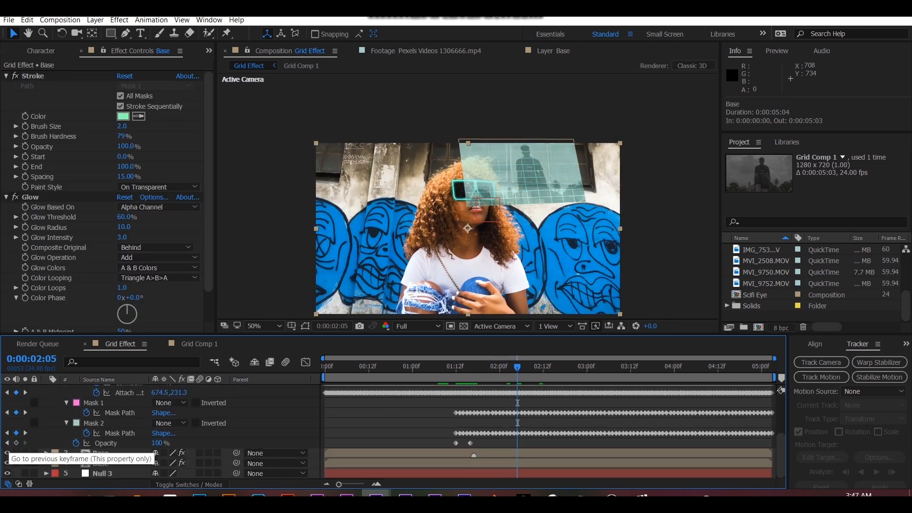
key("u")
key("space")
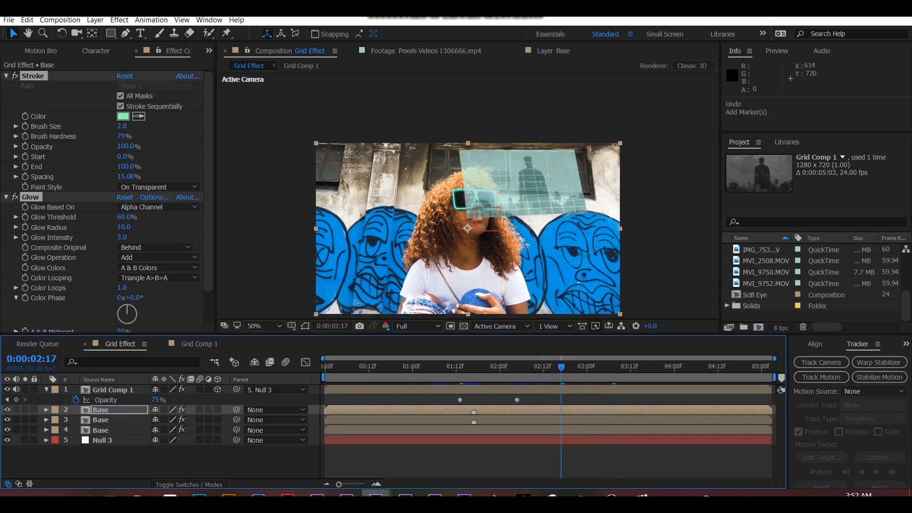
- Duplicate the topmost Base layer and delete the Stroke and Glow effects from the upper copy
key("ctrl+d")
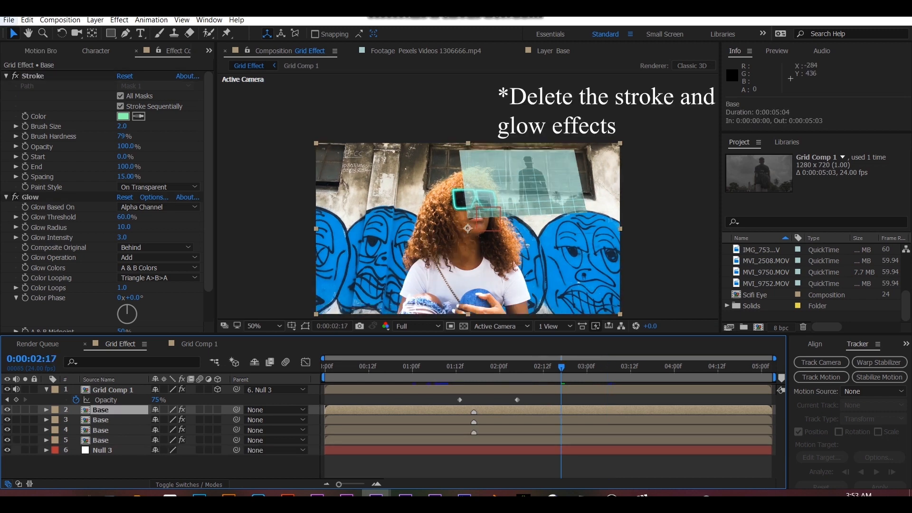
left_click(33, 76)
key("ctrl+a")
key("Delete")
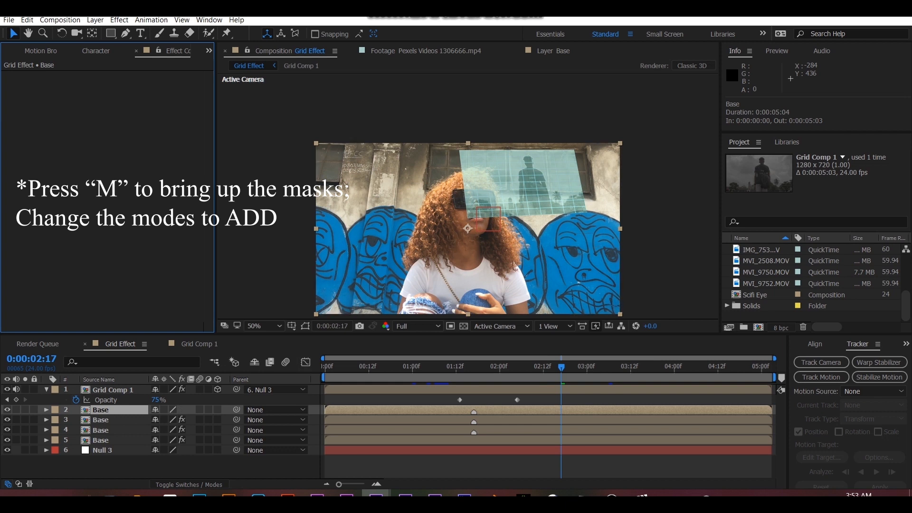
- Set the modes of Mask 1 and Mask 2 on the new Base copy to Add
key("m")
left_click(171, 420)
left_click(164, 351)
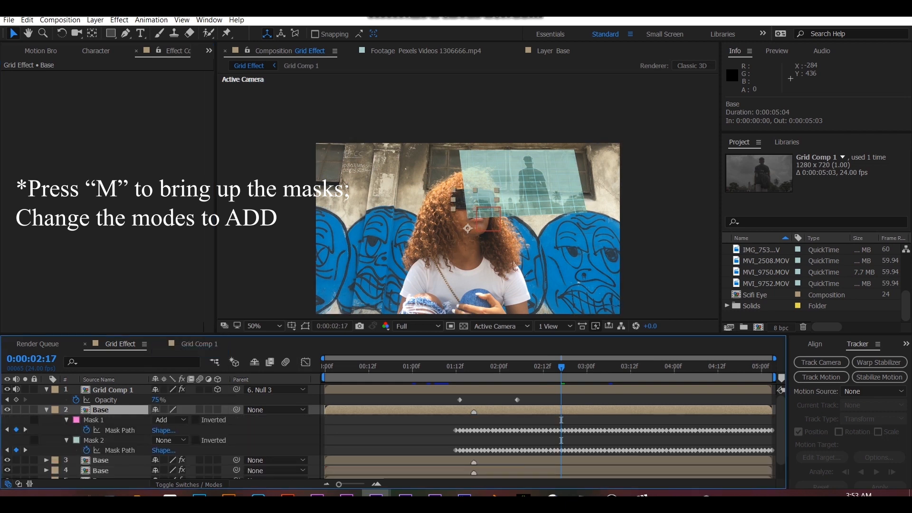
left_click(171, 440)
left_click(164, 371)
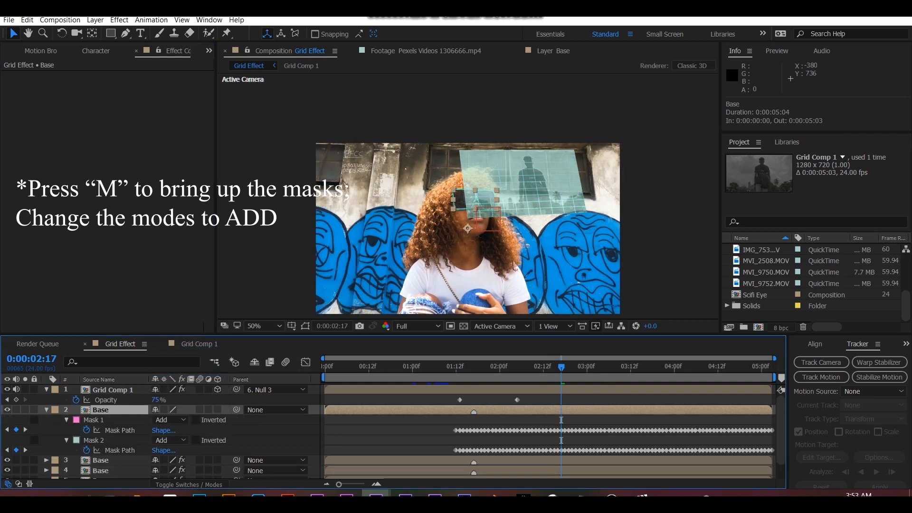
- Apply the Fill effect to the new Base copy and set its colour to light cyan 8BFFF8
key("ctrl+5")
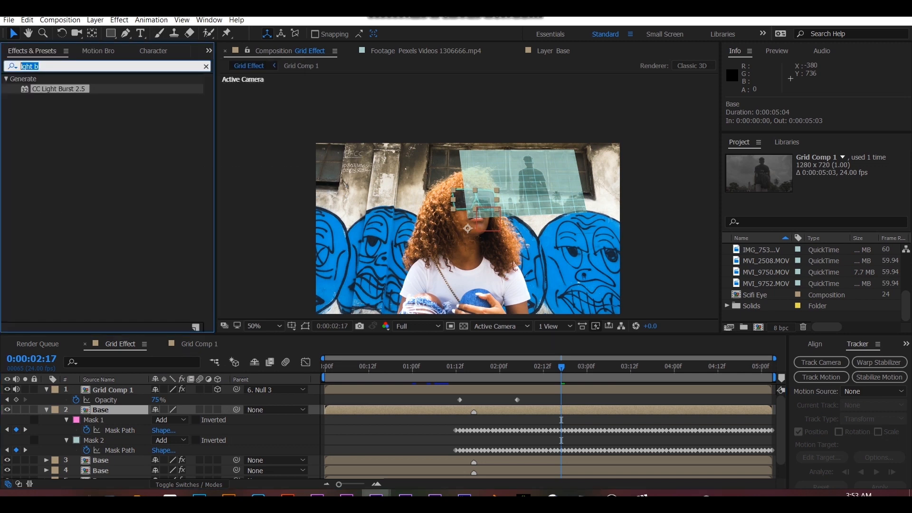
type("fill")
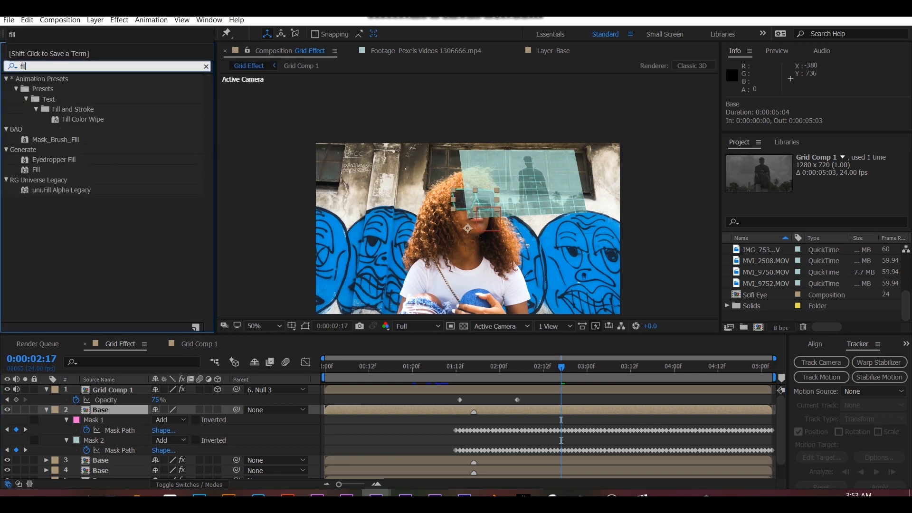
double_click(36, 169)
left_click(123, 106)
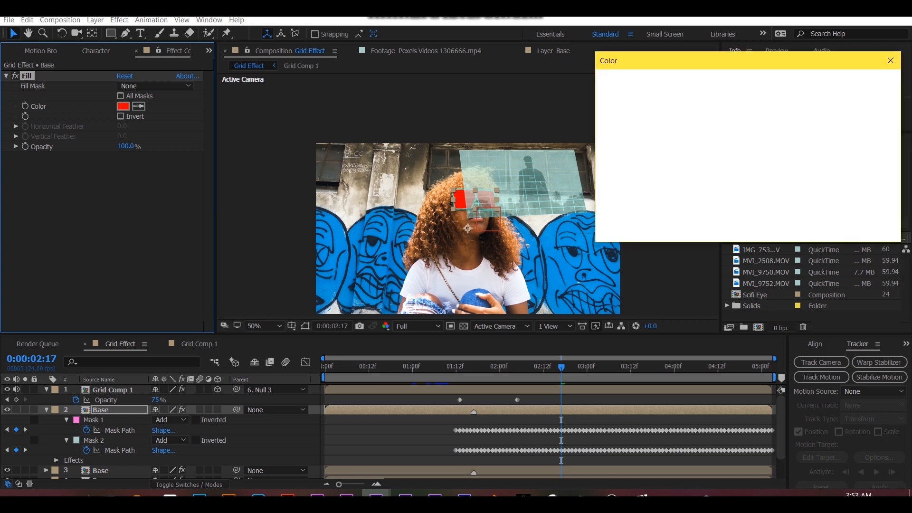
left_click(771, 155)
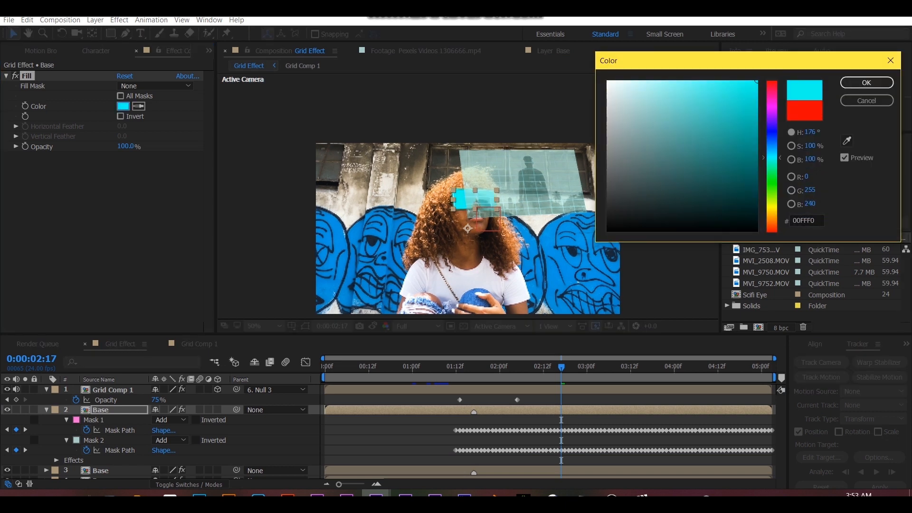
left_click_drag(757, 82, 674, 81)
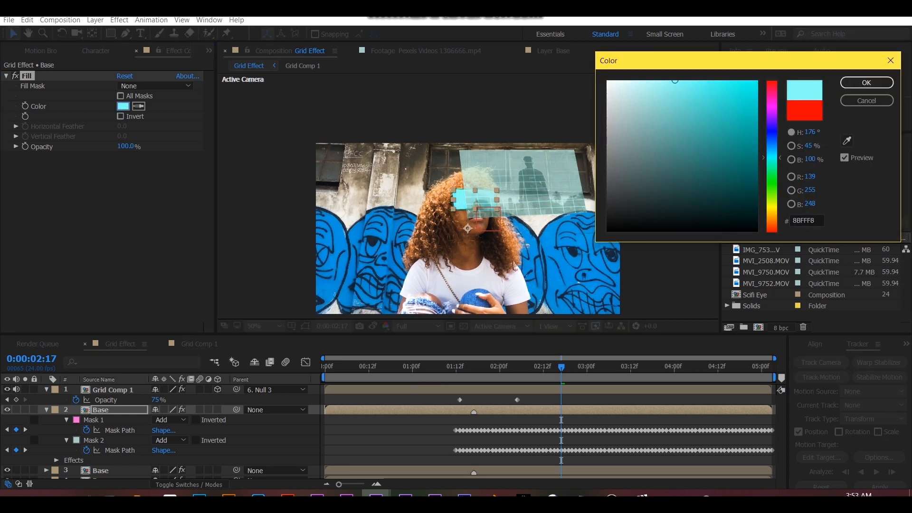
left_click(866, 83)
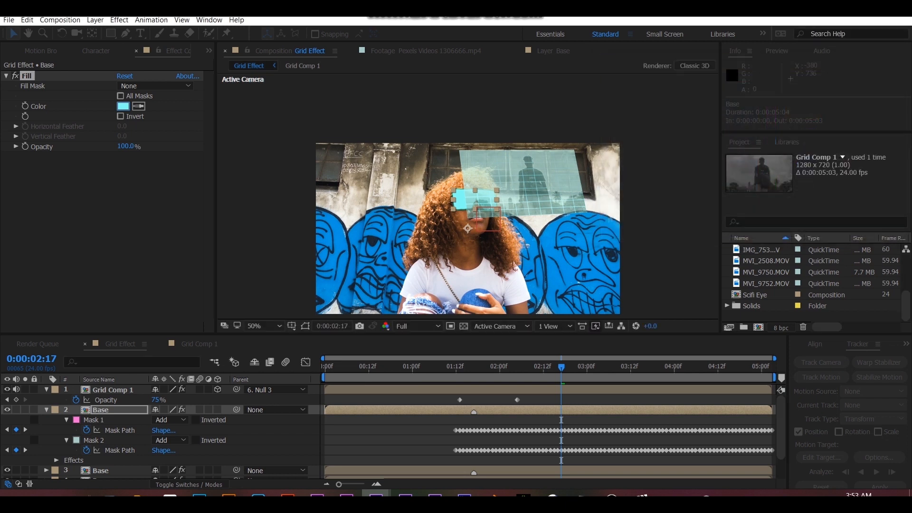
- Try a Fill opacity of 50%, and return it to 100%
left_click(126, 147)
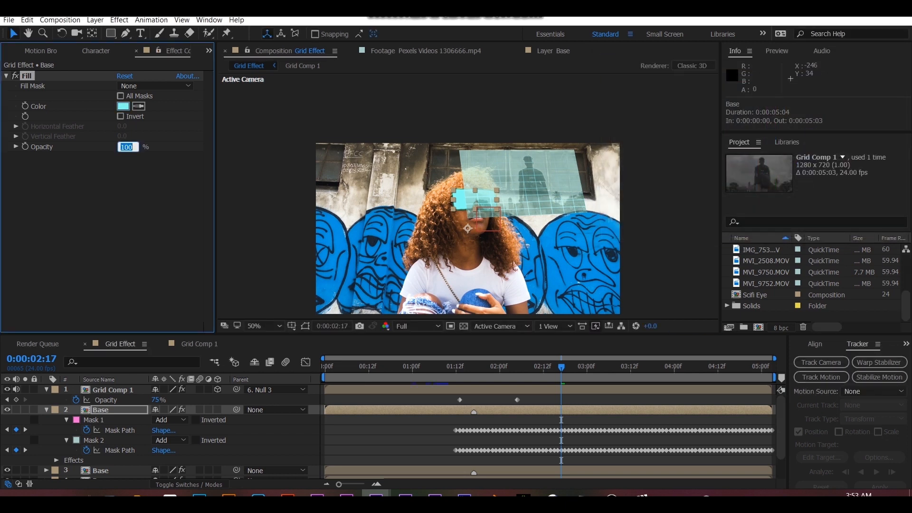
type("50")
key("Return")
left_click(124, 146)
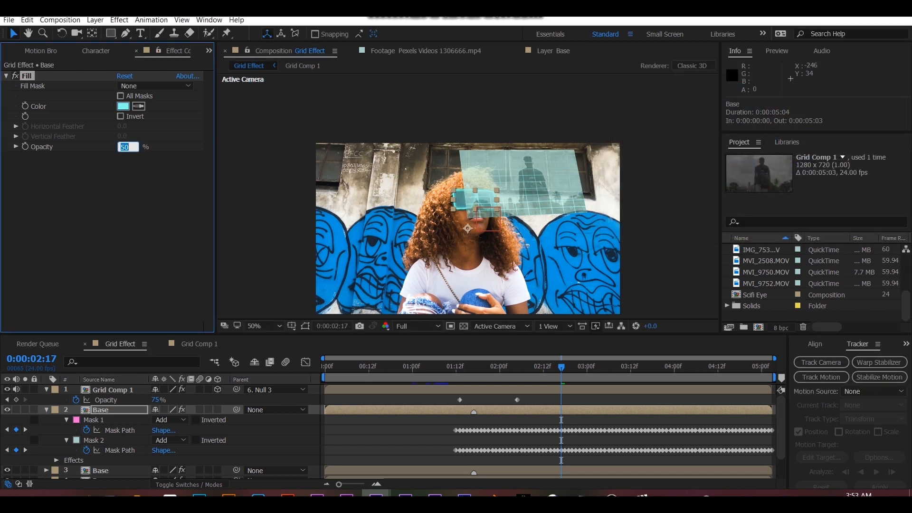
type("100")
key("Return")
- Add CC Light Burst 2.5 to the Base copy with Intensity 100 and Ray Length 180
left_click(209, 51)
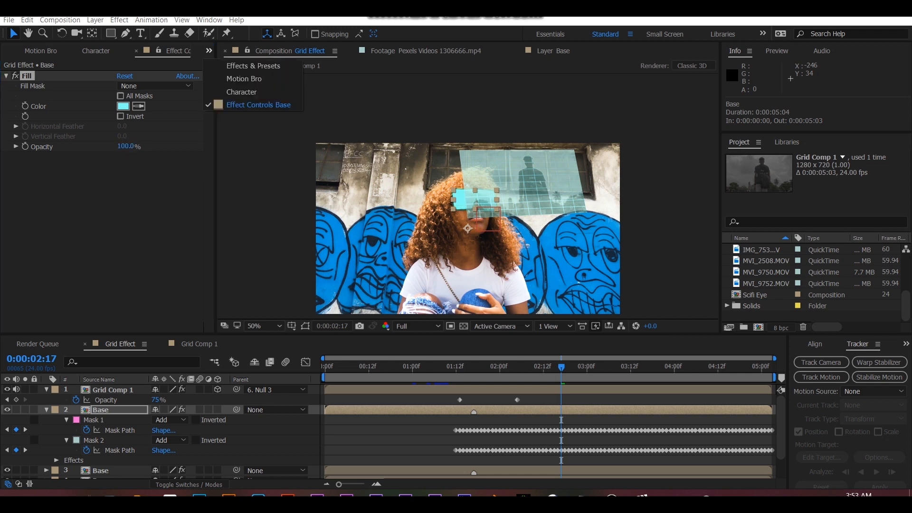
left_click(253, 63)
left_click(27, 67)
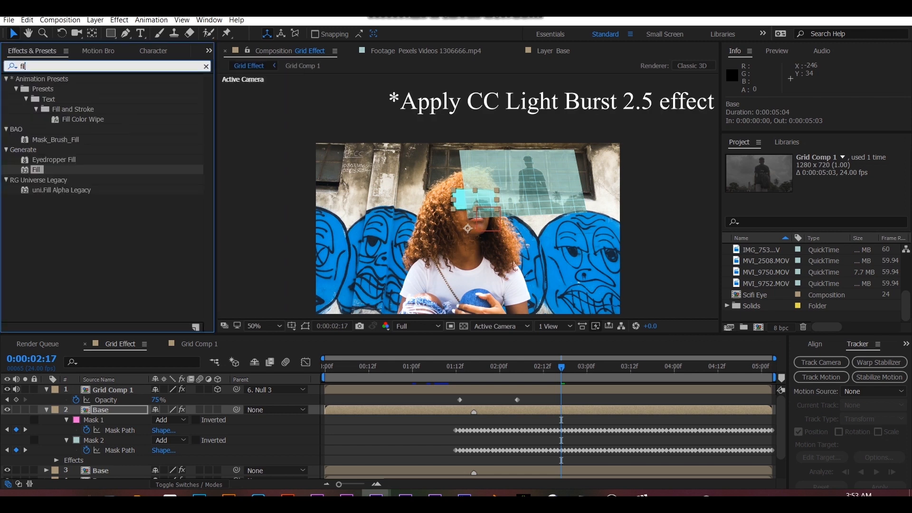
type("light bur")
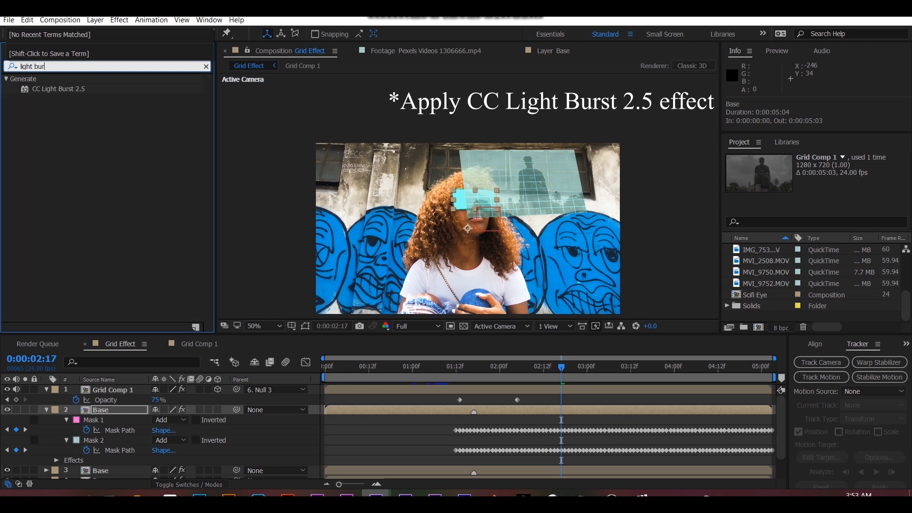
double_click(59, 88)
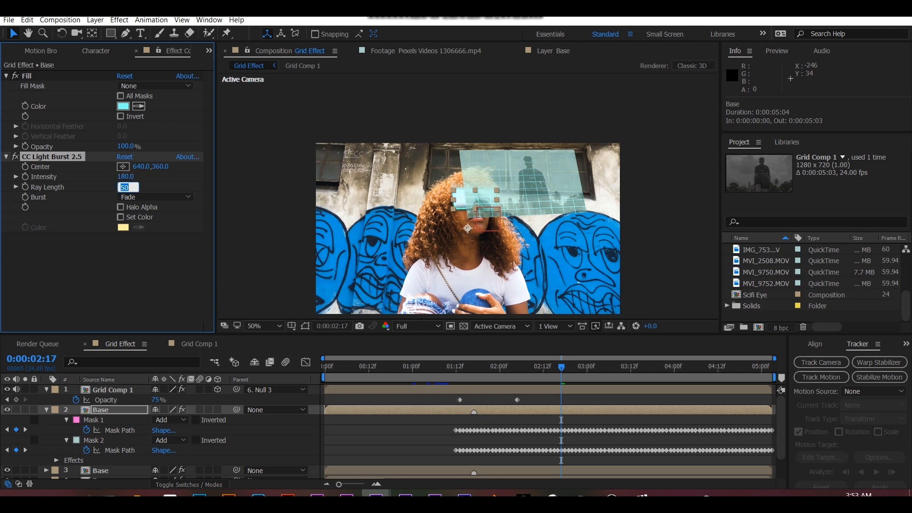
key("Return")
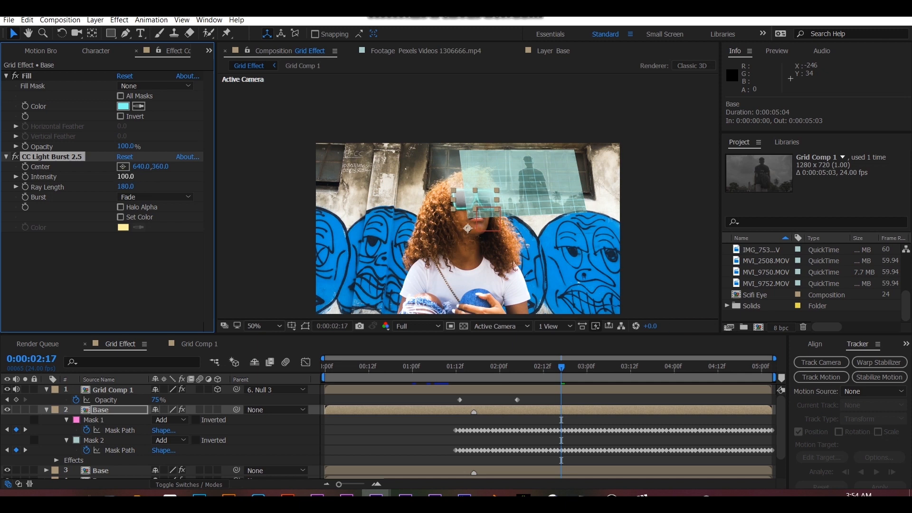
- Move the light burst Center beside the sunglasses to 549.0,249.0 and set its Intensity to 50
left_click_drag(468, 228, 446, 202)
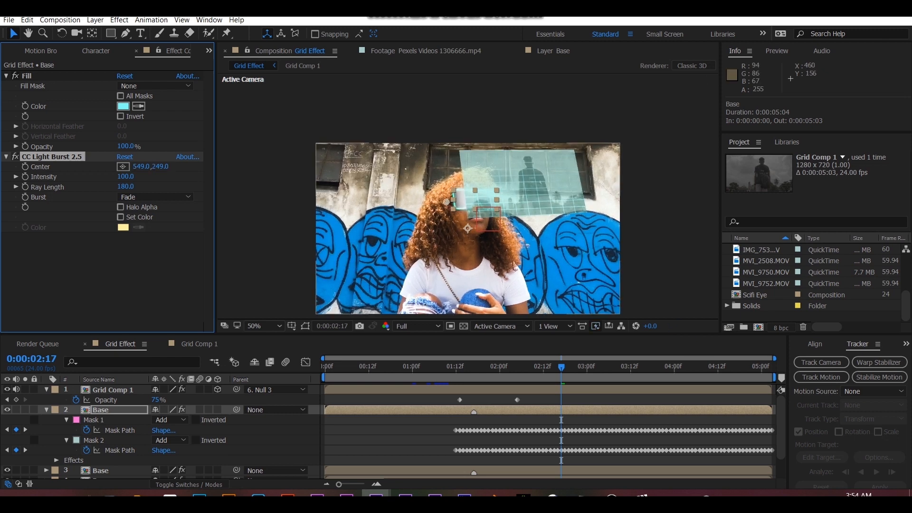
scroll(467, 204, "up", 1)
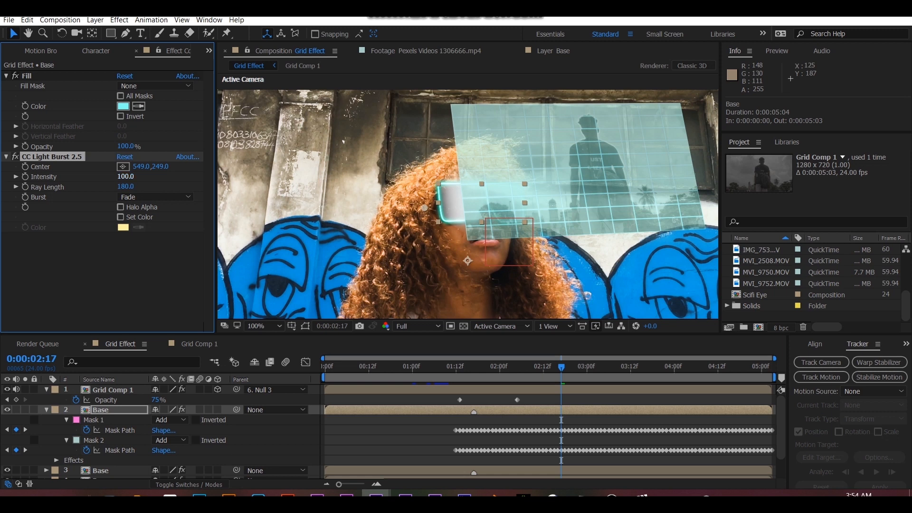
key("Return")
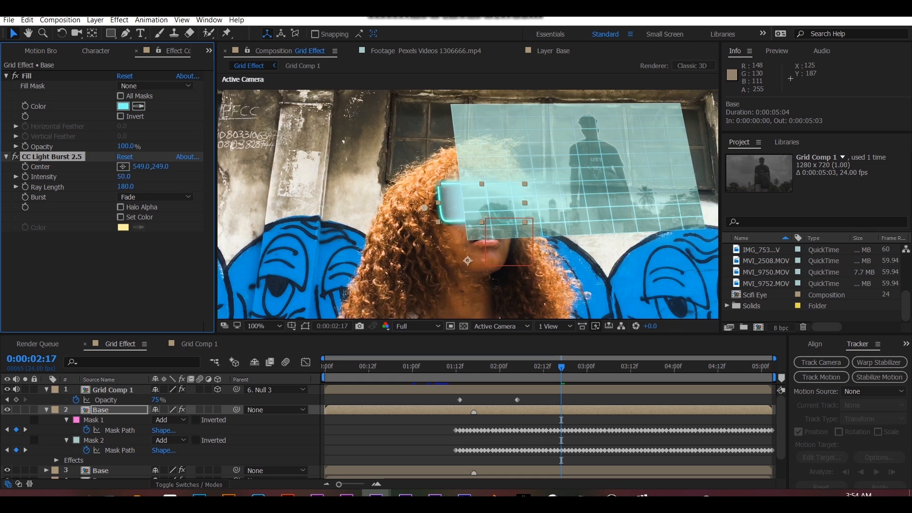
- Change the Fill colour to a more saturated cyan, 4AFFF4, and set the Fill opacity to 65%
left_click(123, 107)
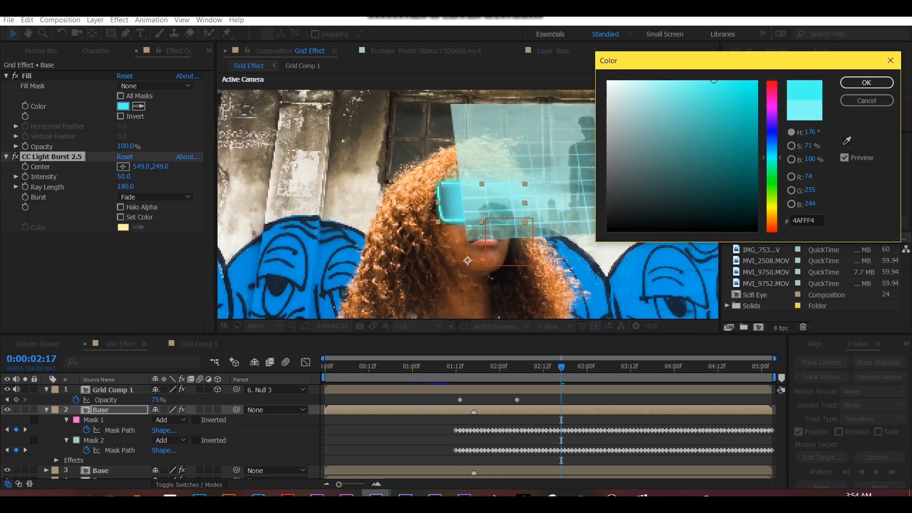
left_click(867, 82)
left_click(125, 147)
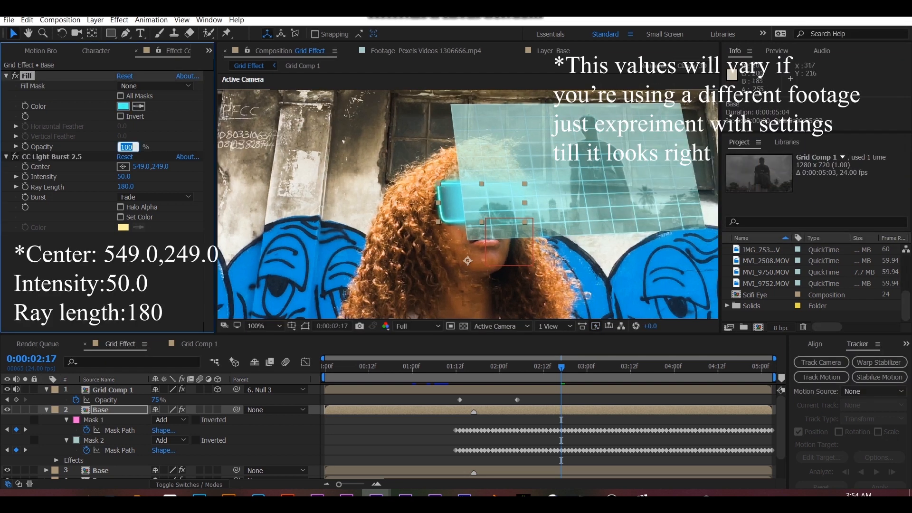
type("65")
key("Return")
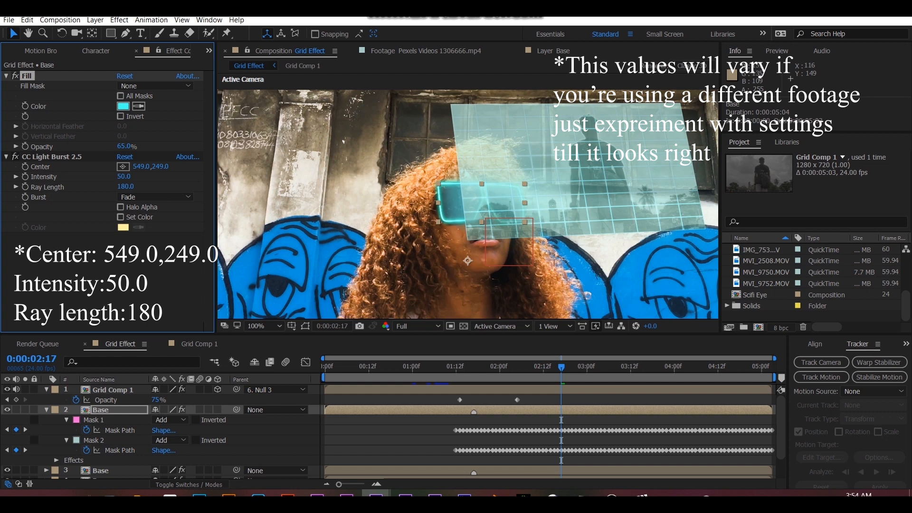
- Set the light burst Intensity to 100 and lower its Center to 549.0,268.0
type("100")
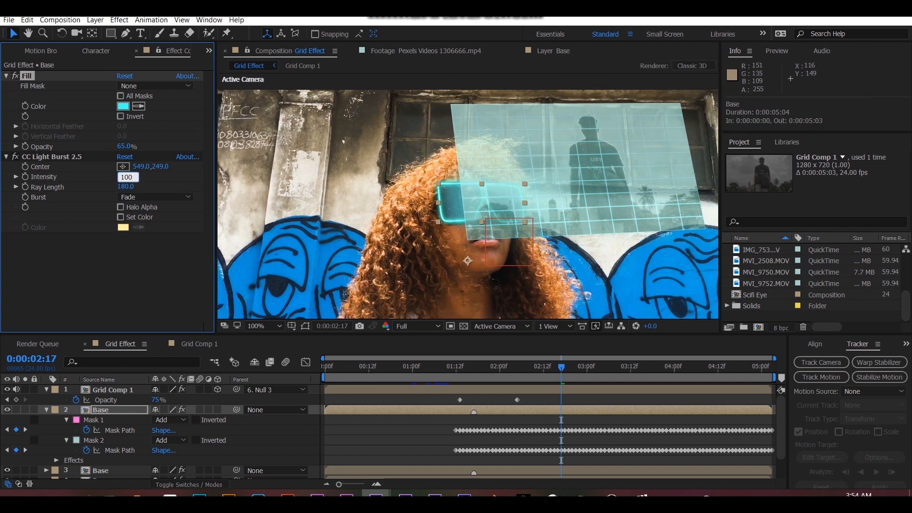
key("Return")
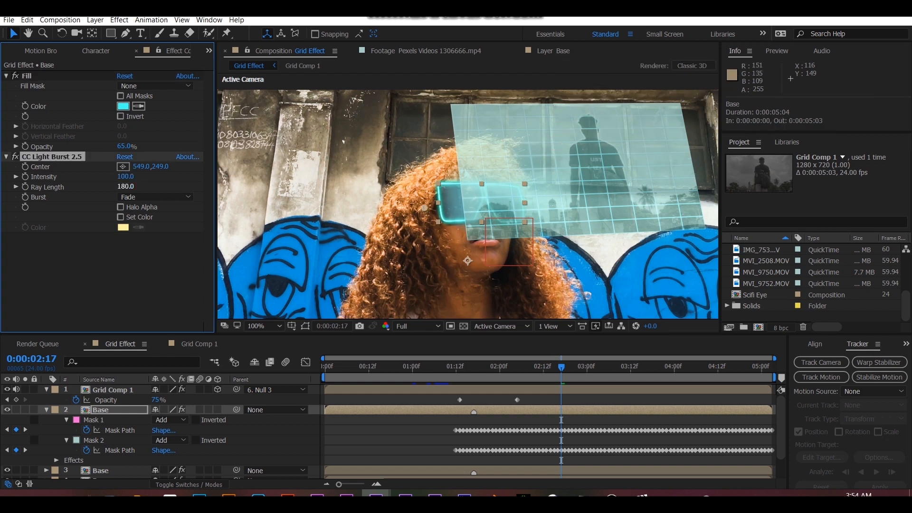
mouse_move(424, 207)
left_mouse_down()
mouse_move(425, 218)
mouse_move(424, 196)
mouse_move(424, 211)
left_mouse_up()
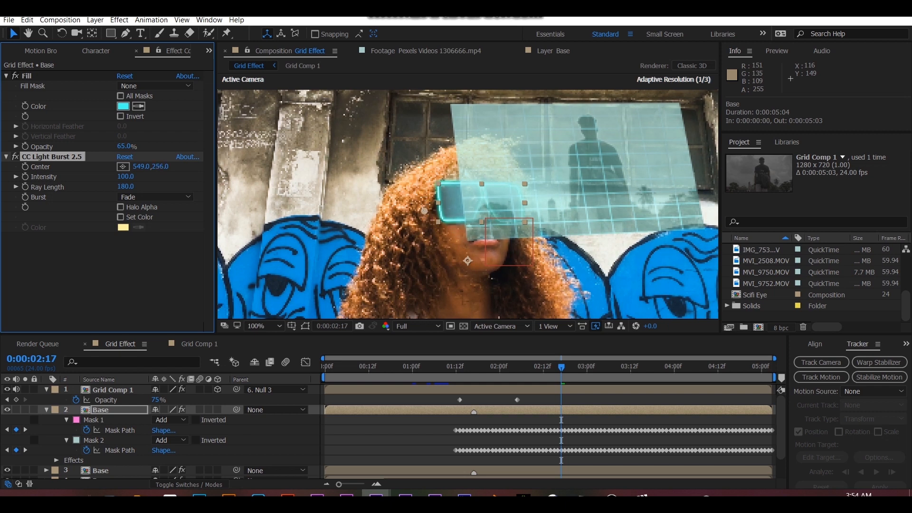
scroll(444, 311, "down", 1)
- Collapse the properties of all layers and add two adjustment layers above Grid Comp 1
key("u")
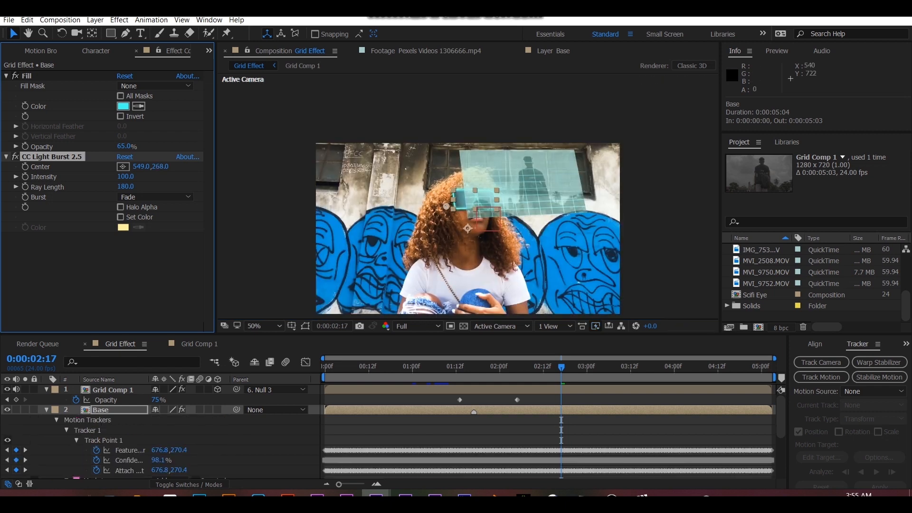
key("ctrl+a")
key("u")
left_click(46, 390)
left_click(113, 390)
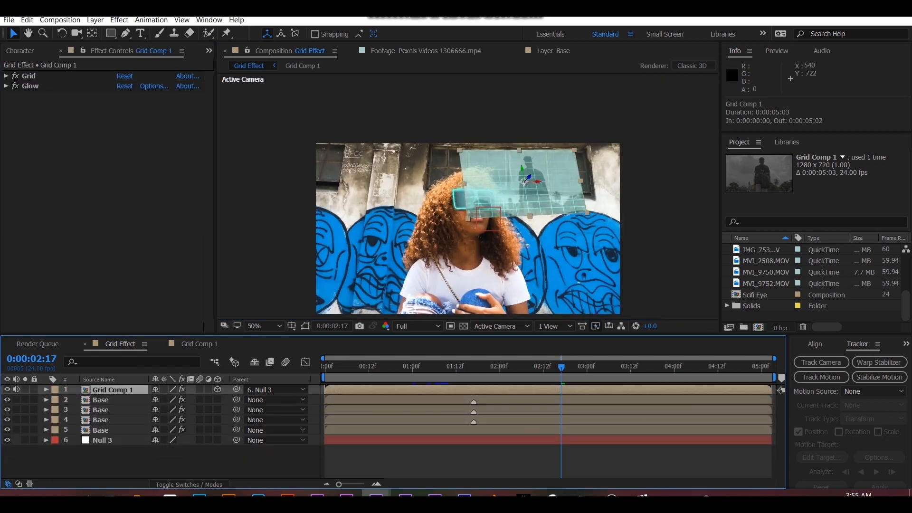
key("ctrl+alt+y")
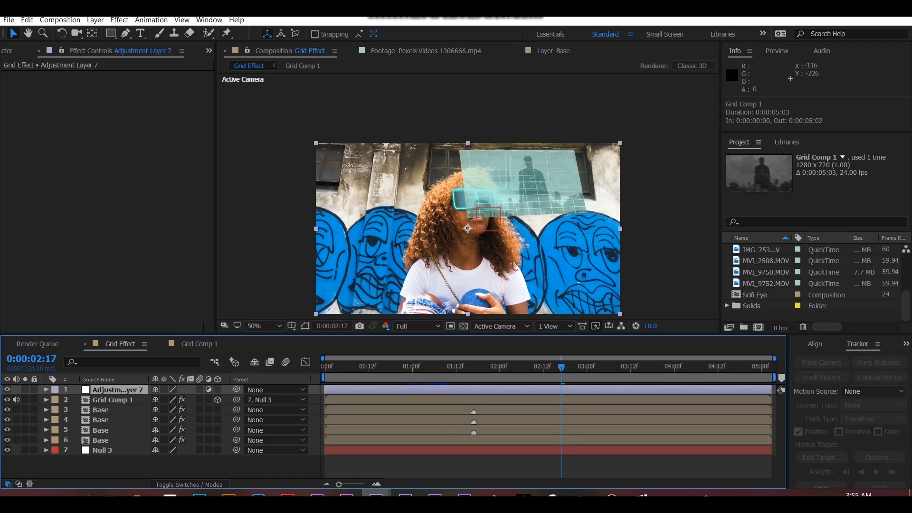
key("ctrl+alt+y")
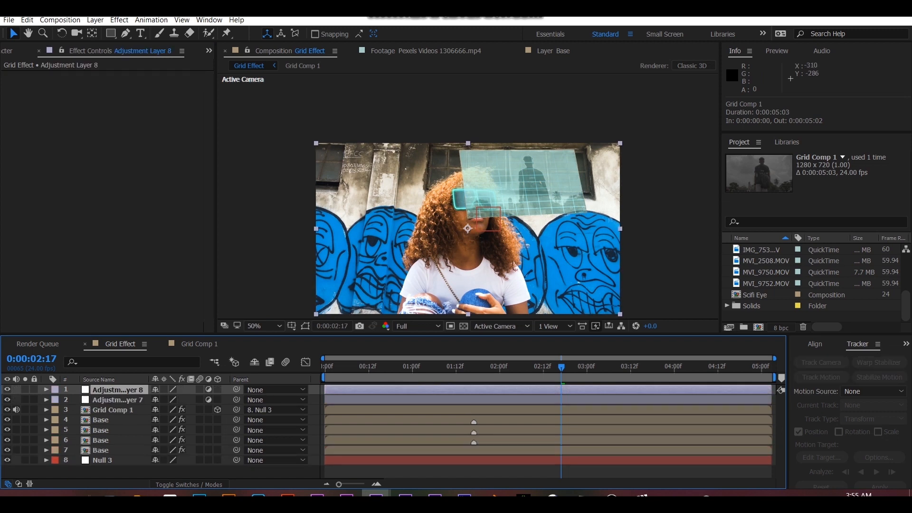
- Apply the Transform effect to the lower adjustment layer and shift its Position to 640.0,435.0
key("ctrl+5")
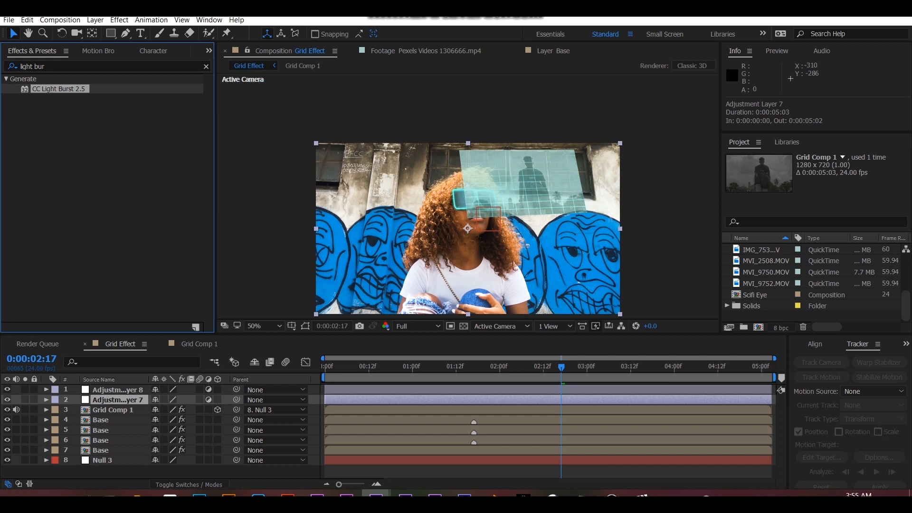
left_click(43, 66)
type("transform")
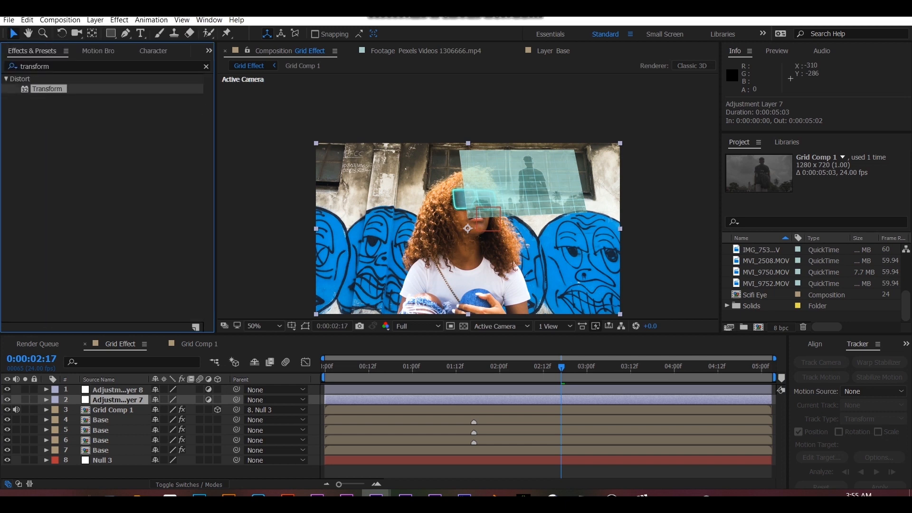
double_click(47, 88)
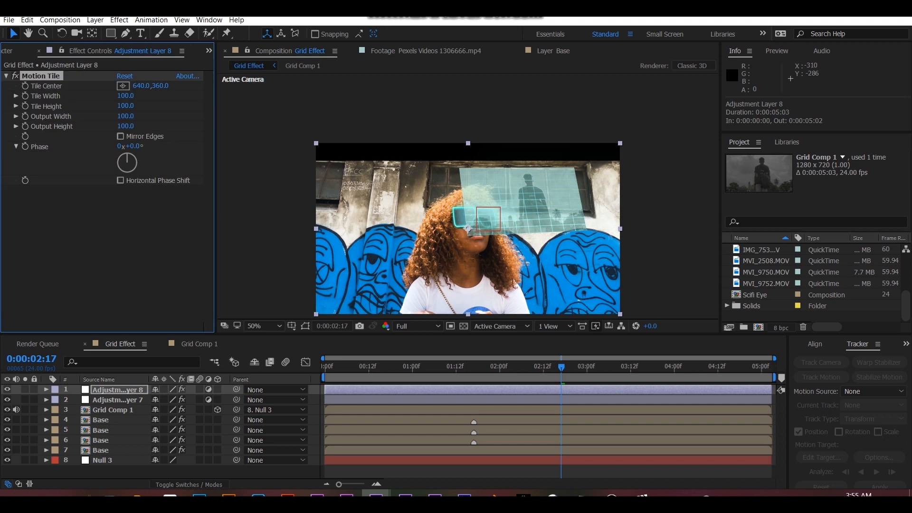
- Set the Motion Tile Output Height to 80 on the upper adjustment layer to make letterbox bars
left_click(126, 127)
type("80")
key("Return")
- Go to 0:00:01:13, reduce the preview resolution to Half and play back the composition
left_click_drag(561, 367, 460, 367)
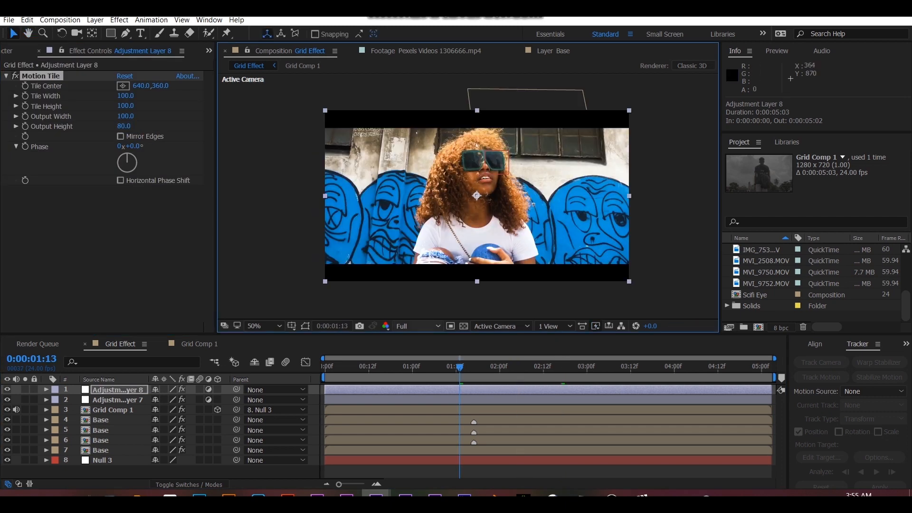
left_click(418, 325)
left_click(418, 365)
key("space")
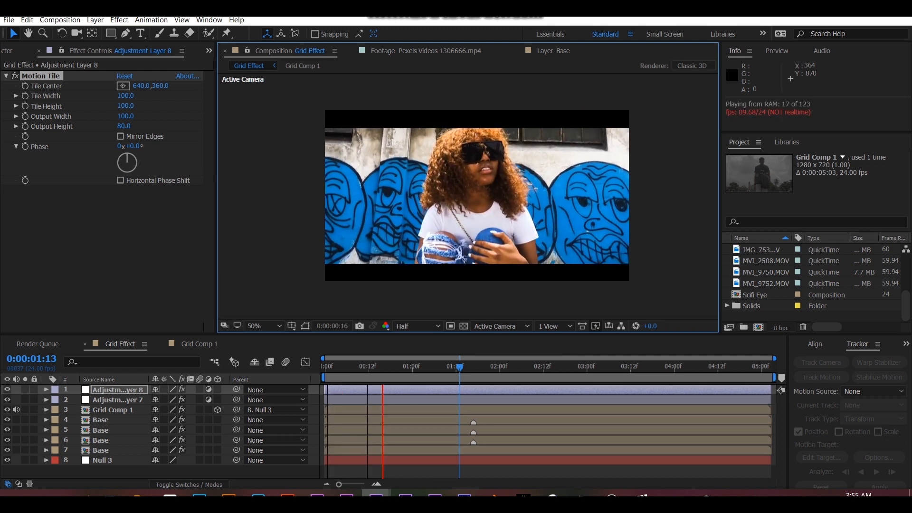